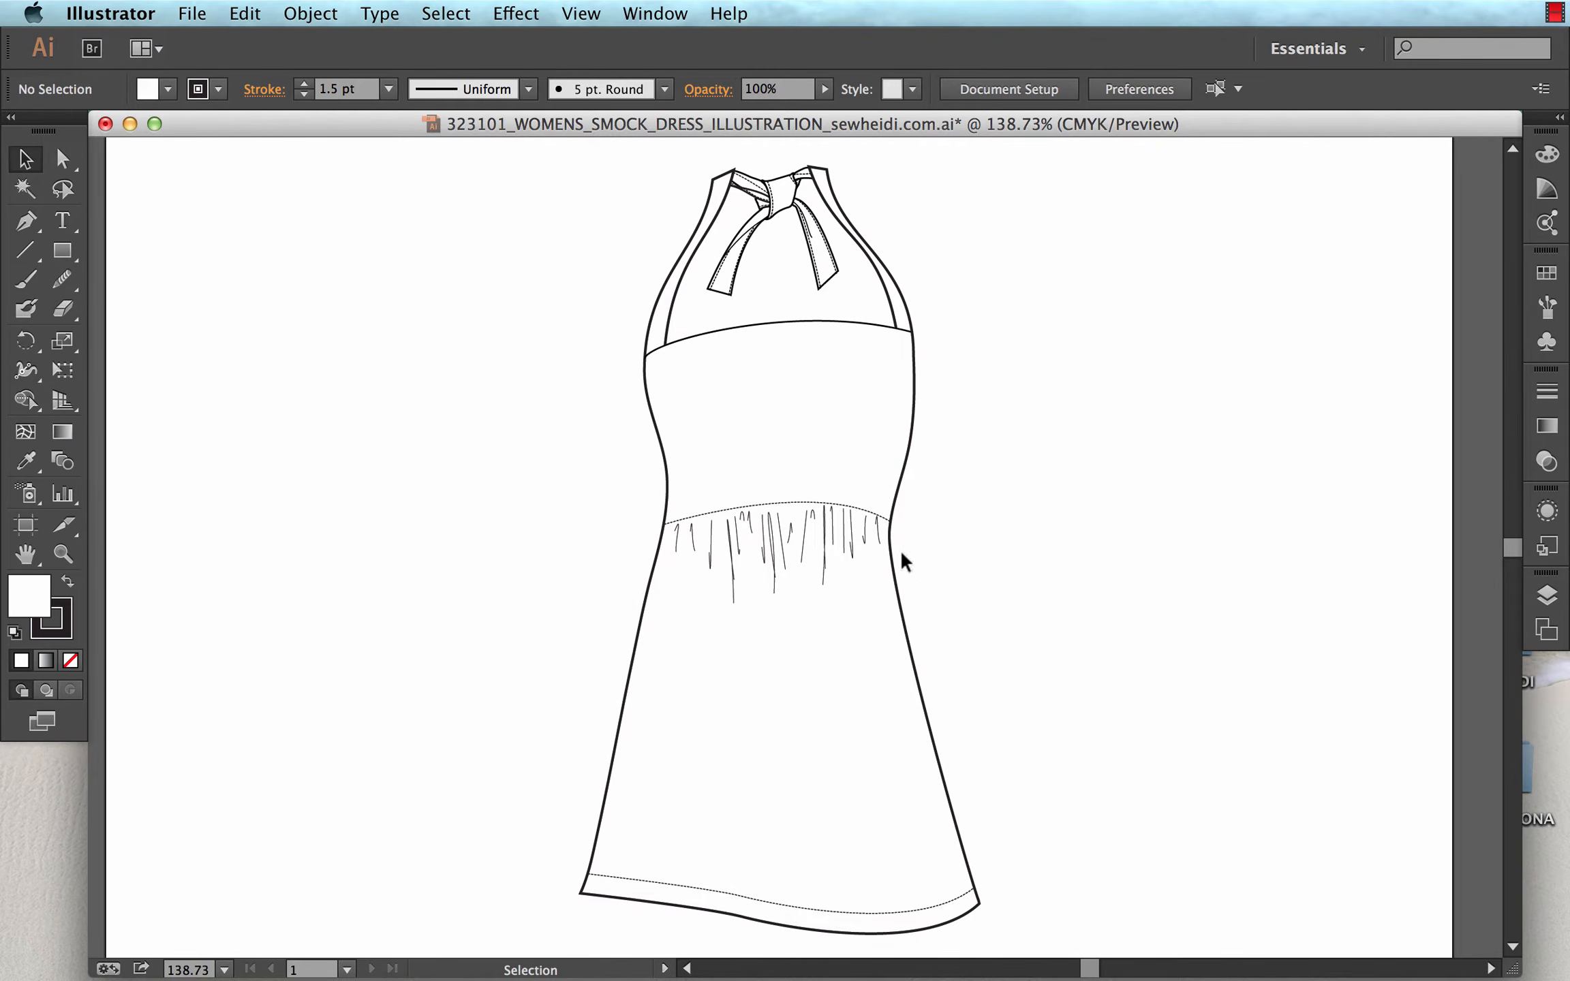
Try moving the two existing anchor points near the waist on the dress's right side outward, undoing each move.
{"action": "key", "text": "z"}
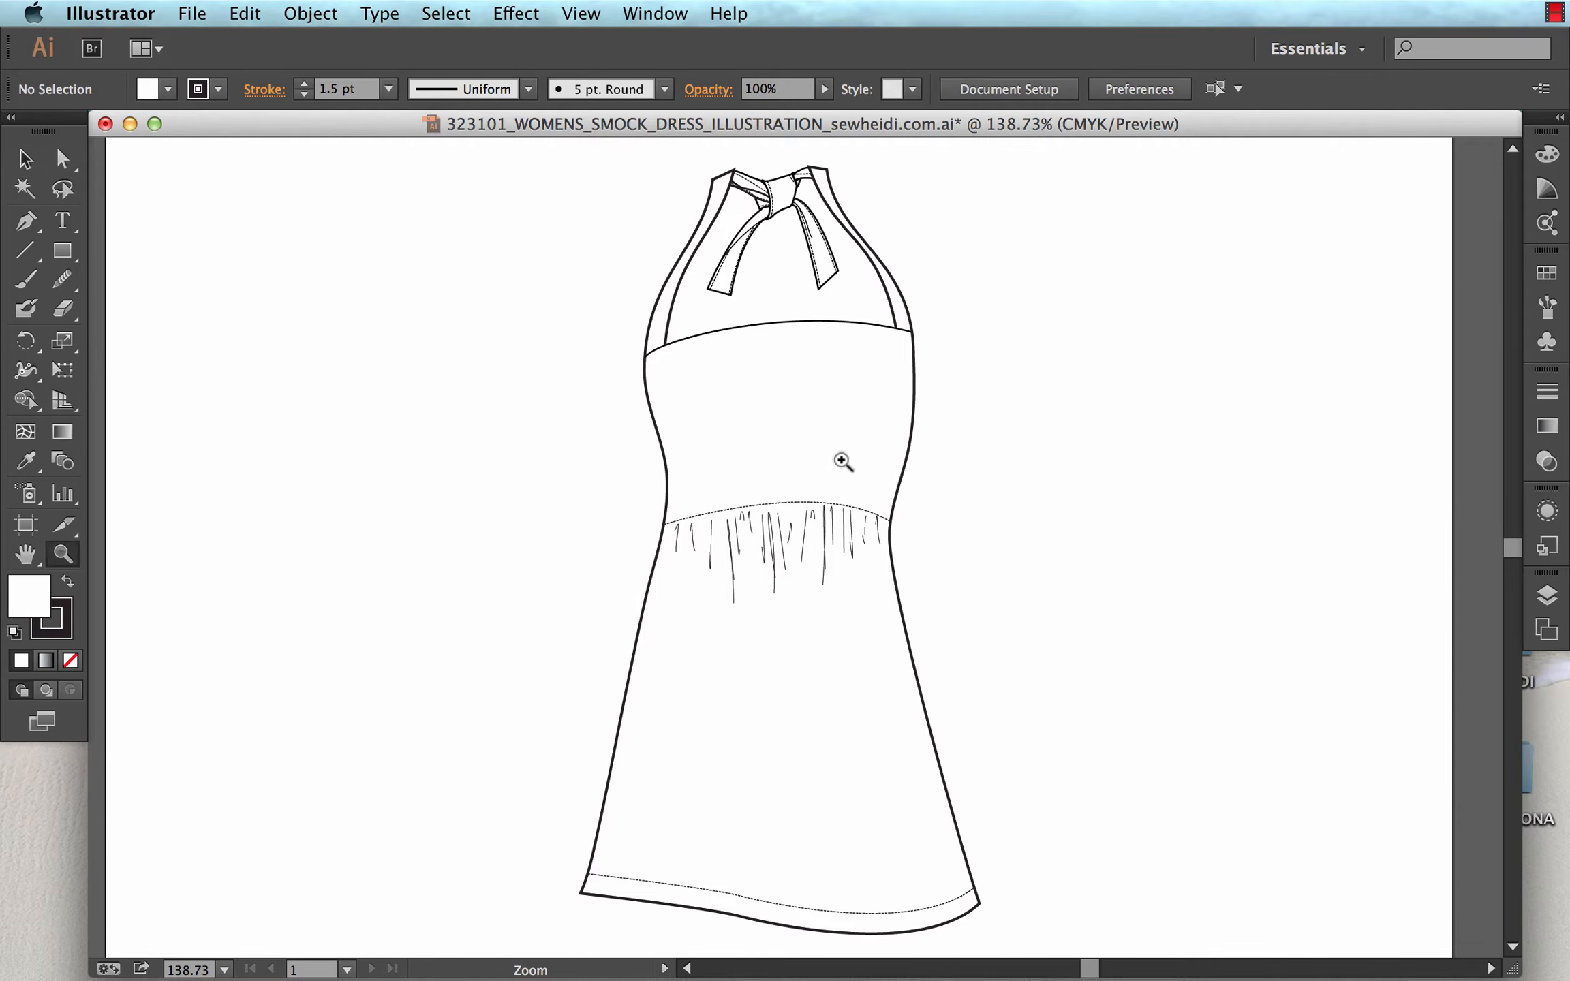
{"action": "left_click_drag", "start_coordinate": [841, 459], "coordinate": [1010, 692]}
{"action": "left_click_drag", "start_coordinate": [895, 477], "coordinate": [940, 666]}
{"action": "key", "text": "a"}
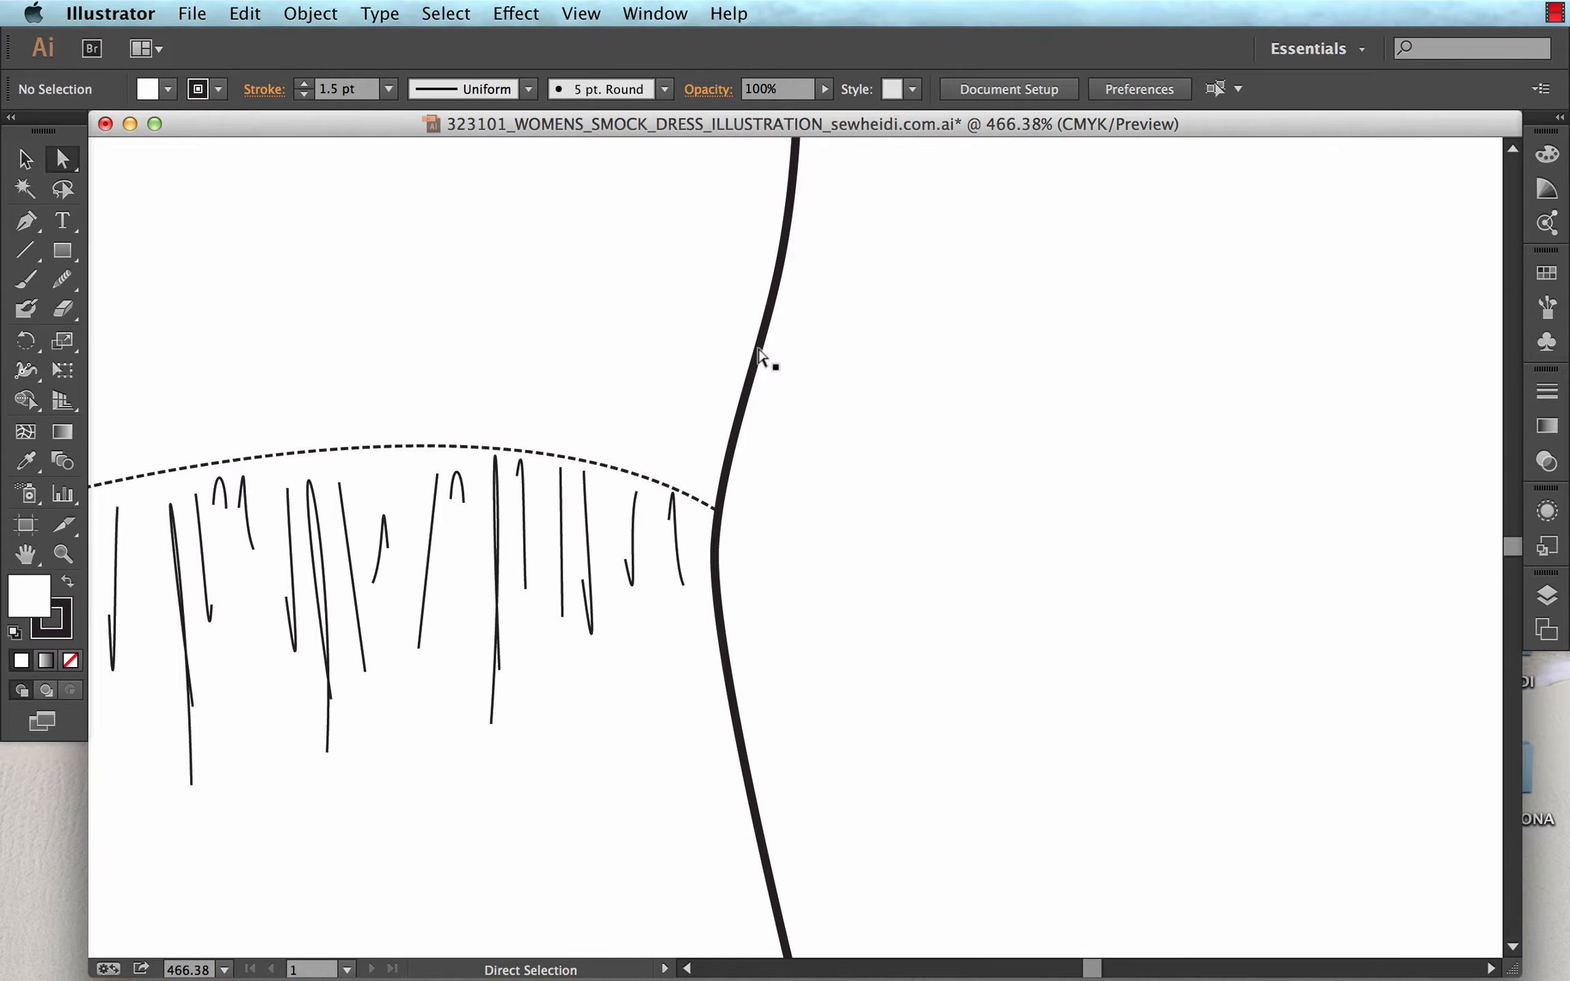
{"action": "left_click", "coordinate": [766, 363]}
{"action": "left_click_drag", "start_coordinate": [715, 543], "coordinate": [782, 548]}
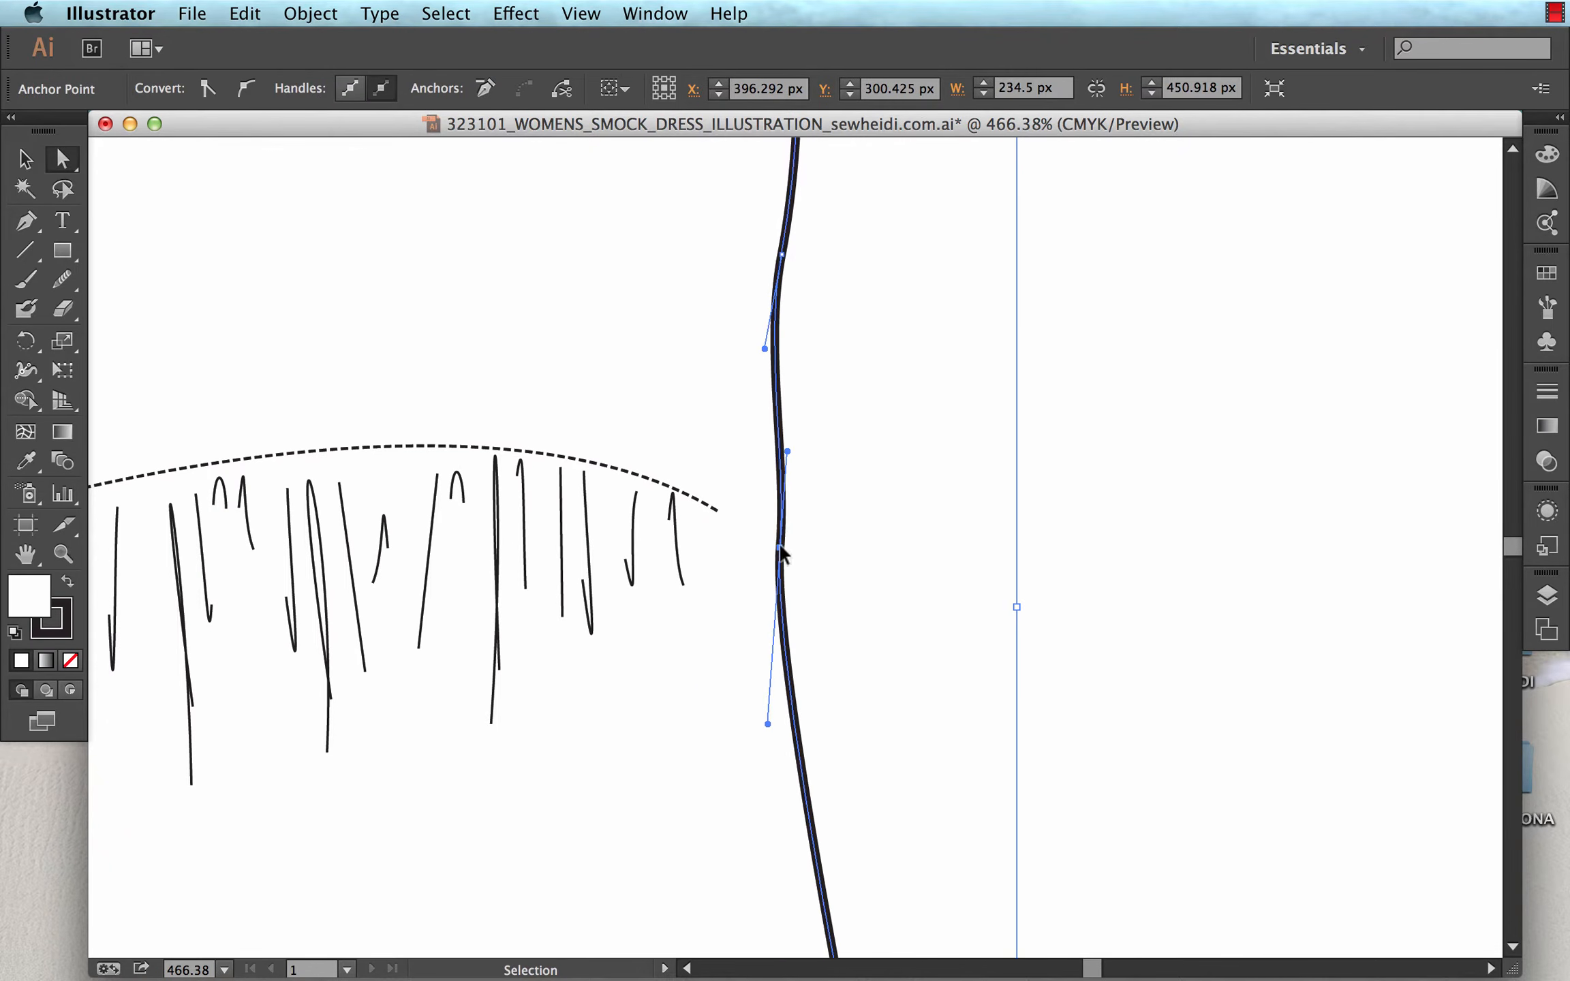
{"action": "key", "text": "super+z"}
{"action": "left_click_drag", "start_coordinate": [784, 261], "coordinate": [834, 273]}
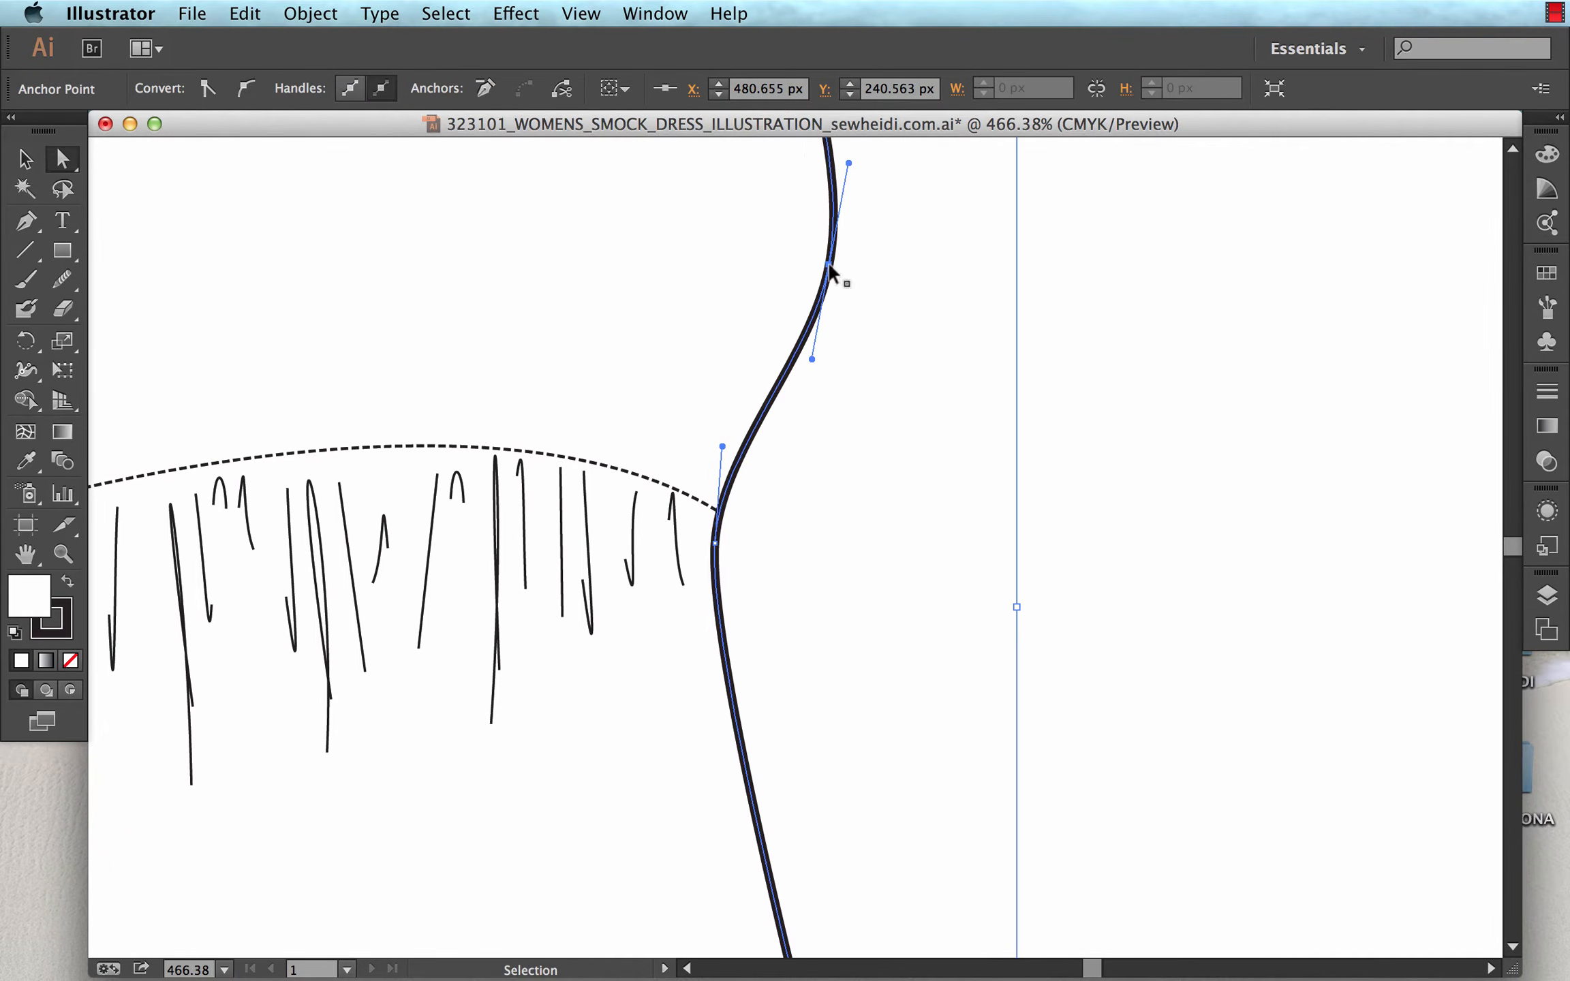
{"action": "key", "text": "super+z"}
Examine the anchor points and handles of the dress outline around the right end of the waist seam.
{"action": "key", "text": "super+minus"}
{"action": "key", "text": "super+minus"}
{"action": "key", "text": "super+minus"}
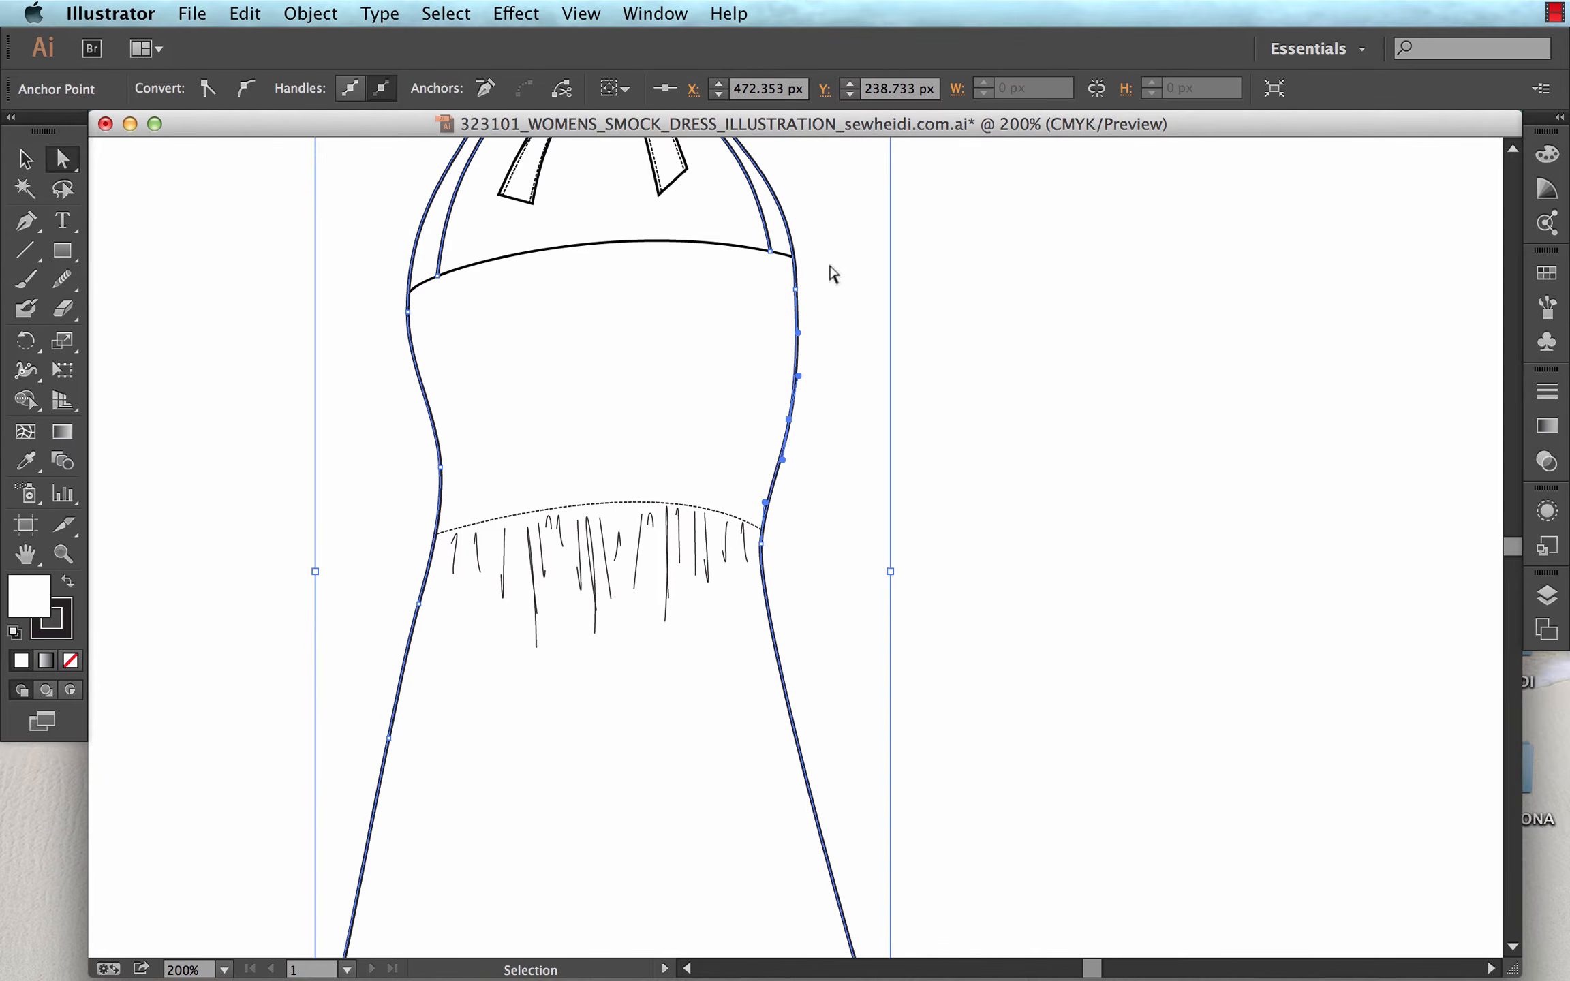
{"action": "left_click", "coordinate": [761, 544]}
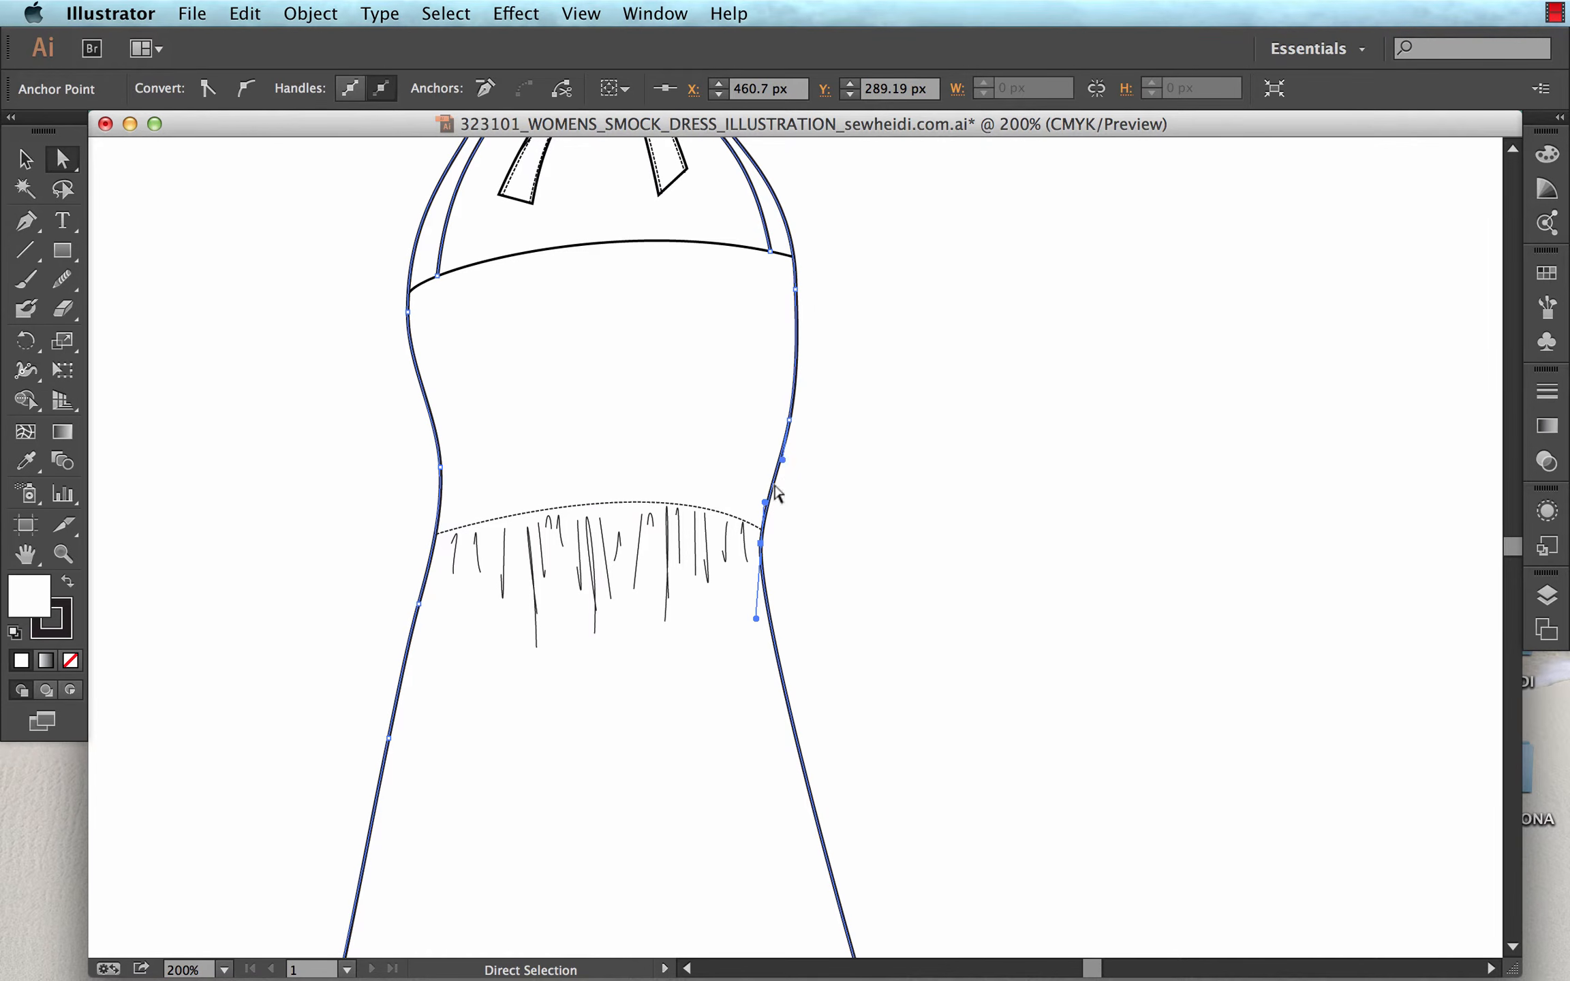
{"action": "key", "text": "z"}
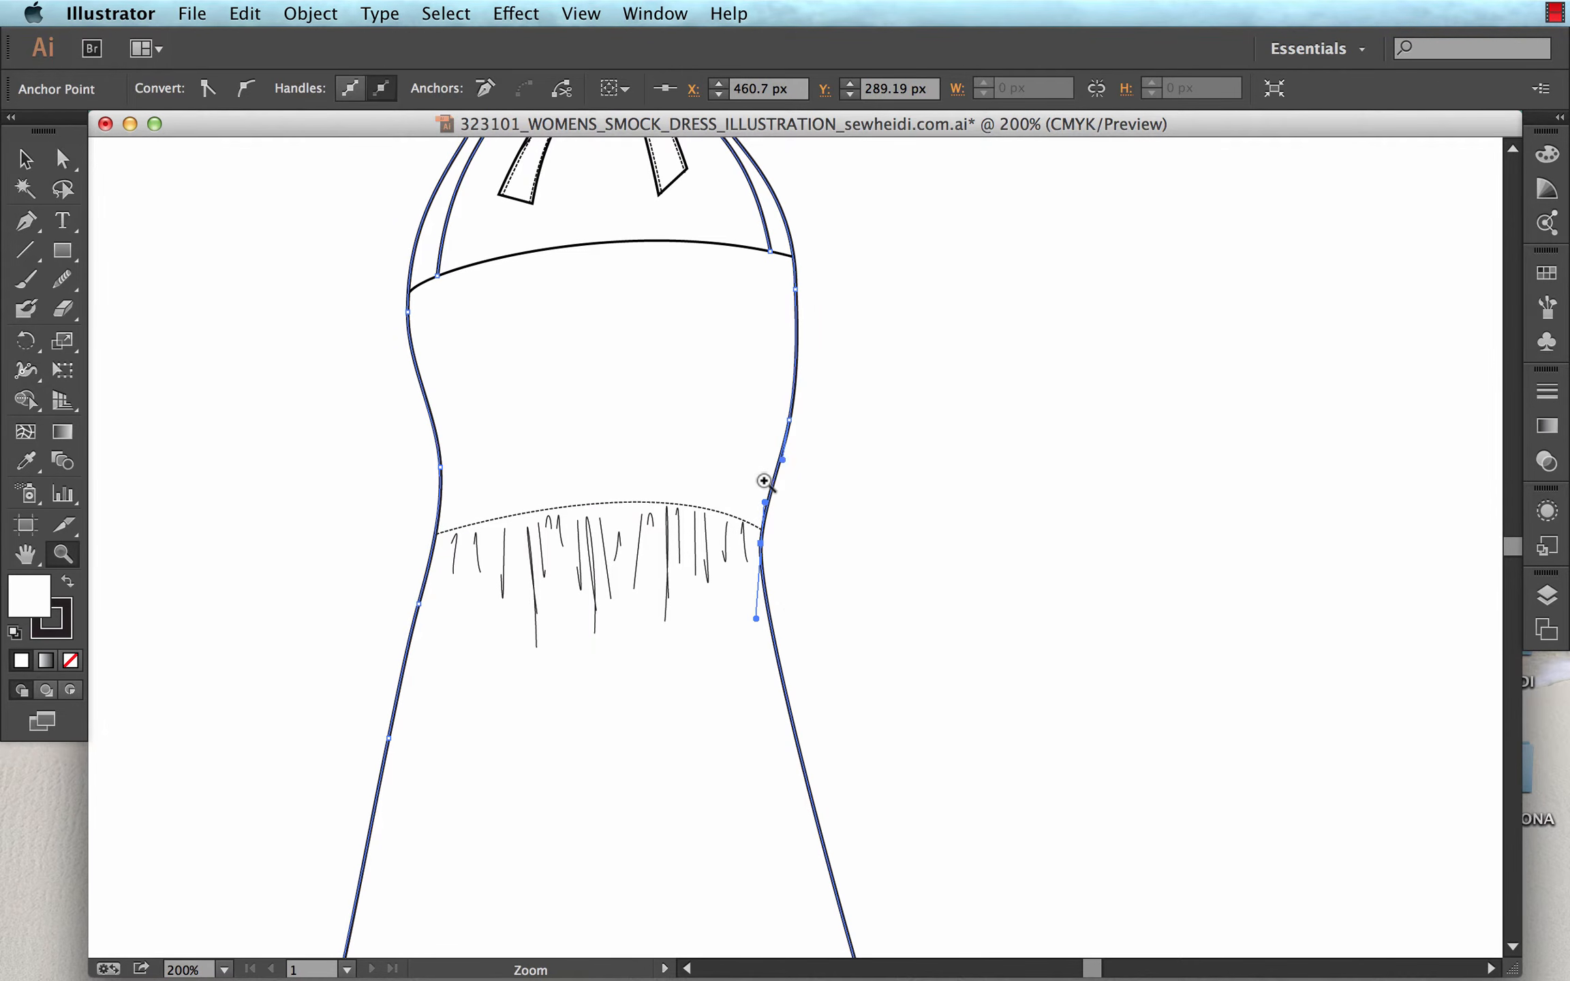
{"action": "left_click_drag", "start_coordinate": [741, 439], "coordinate": [825, 596]}
{"action": "scroll", "coordinate": [905, 537], "scroll_direction": "up", "scroll_amount": 2}
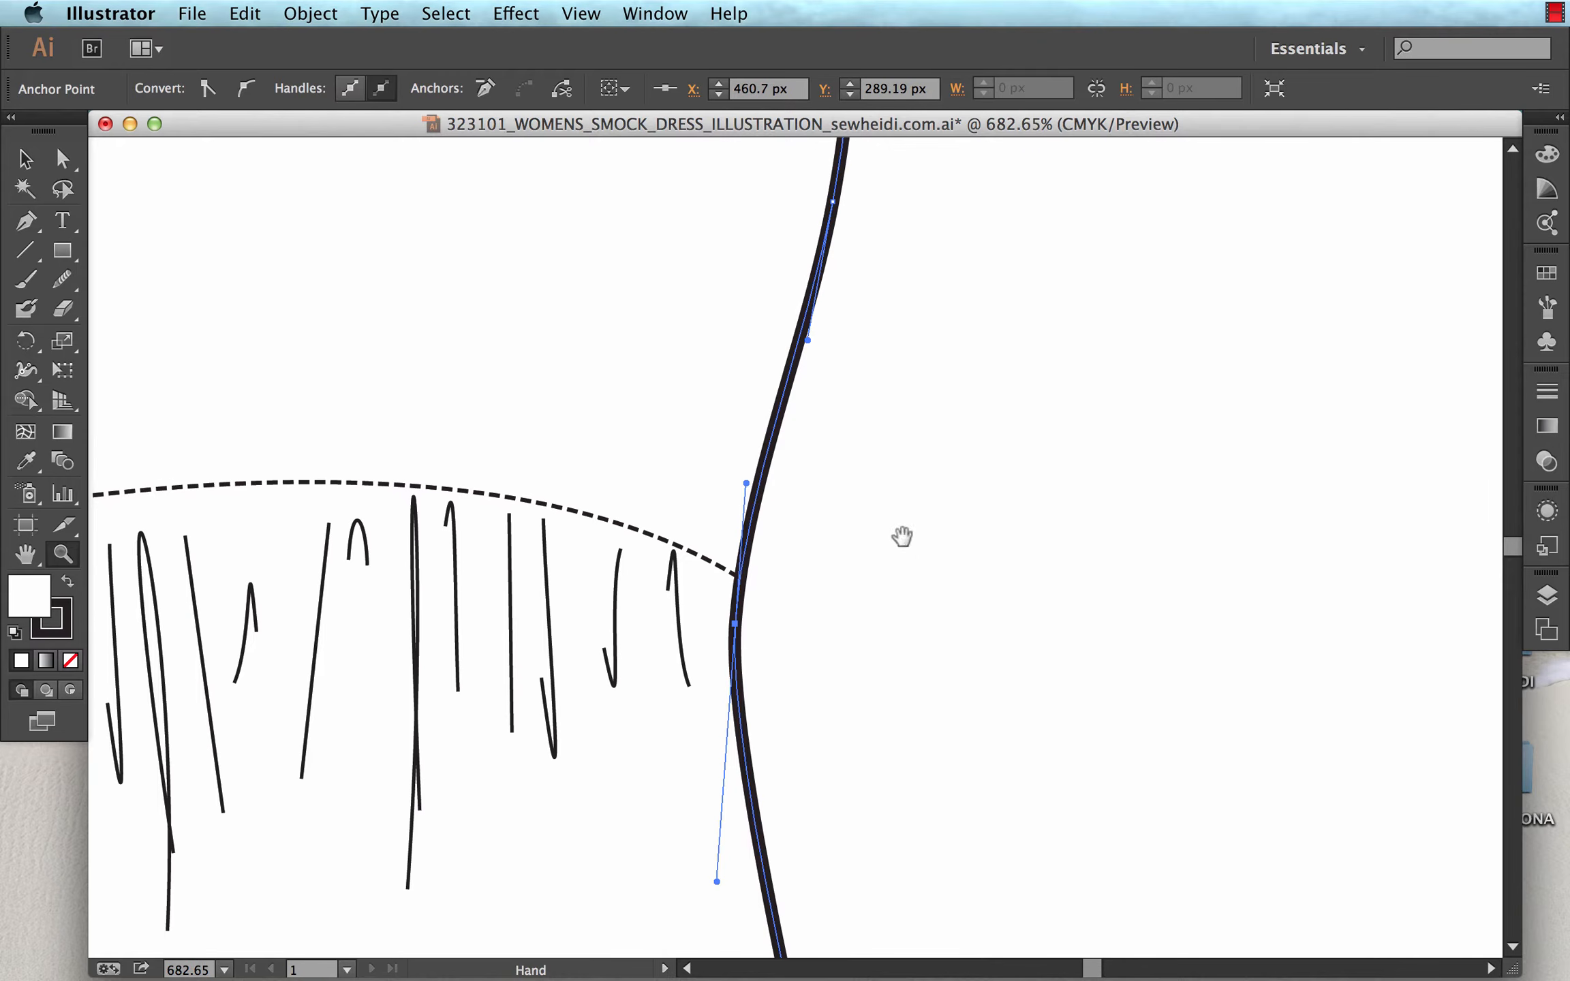
{"action": "key", "text": "v"}
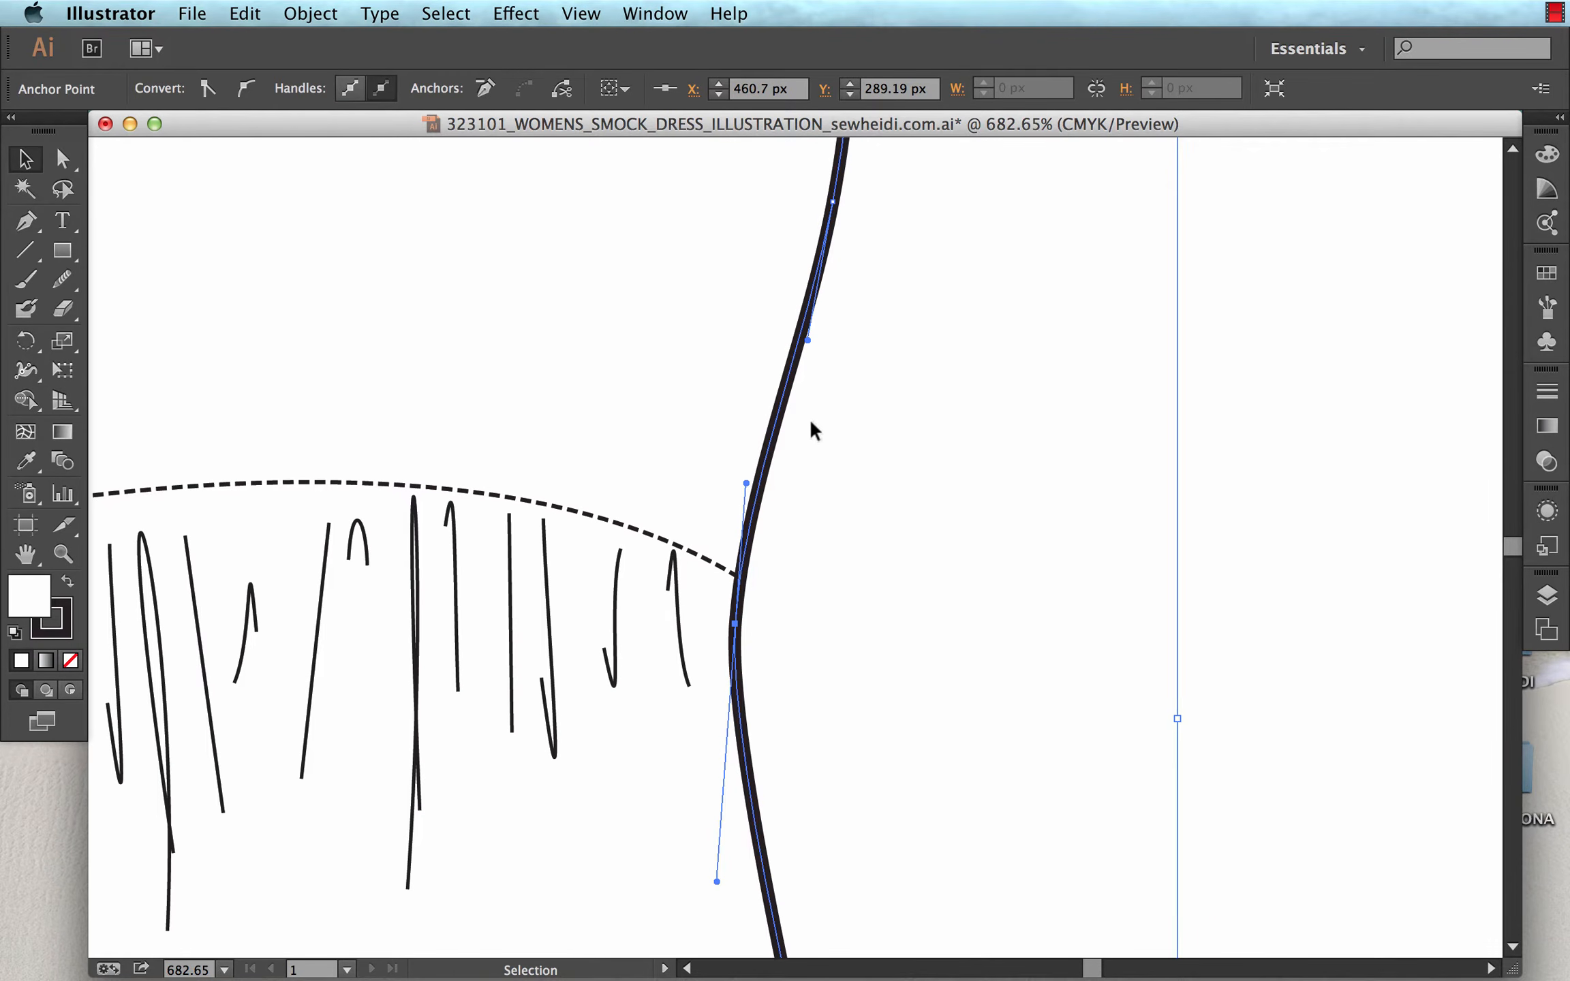
Add six anchor points with the Pen tool along the right side outline, above and below the dashed waist seam.
{"action": "key", "text": "p"}
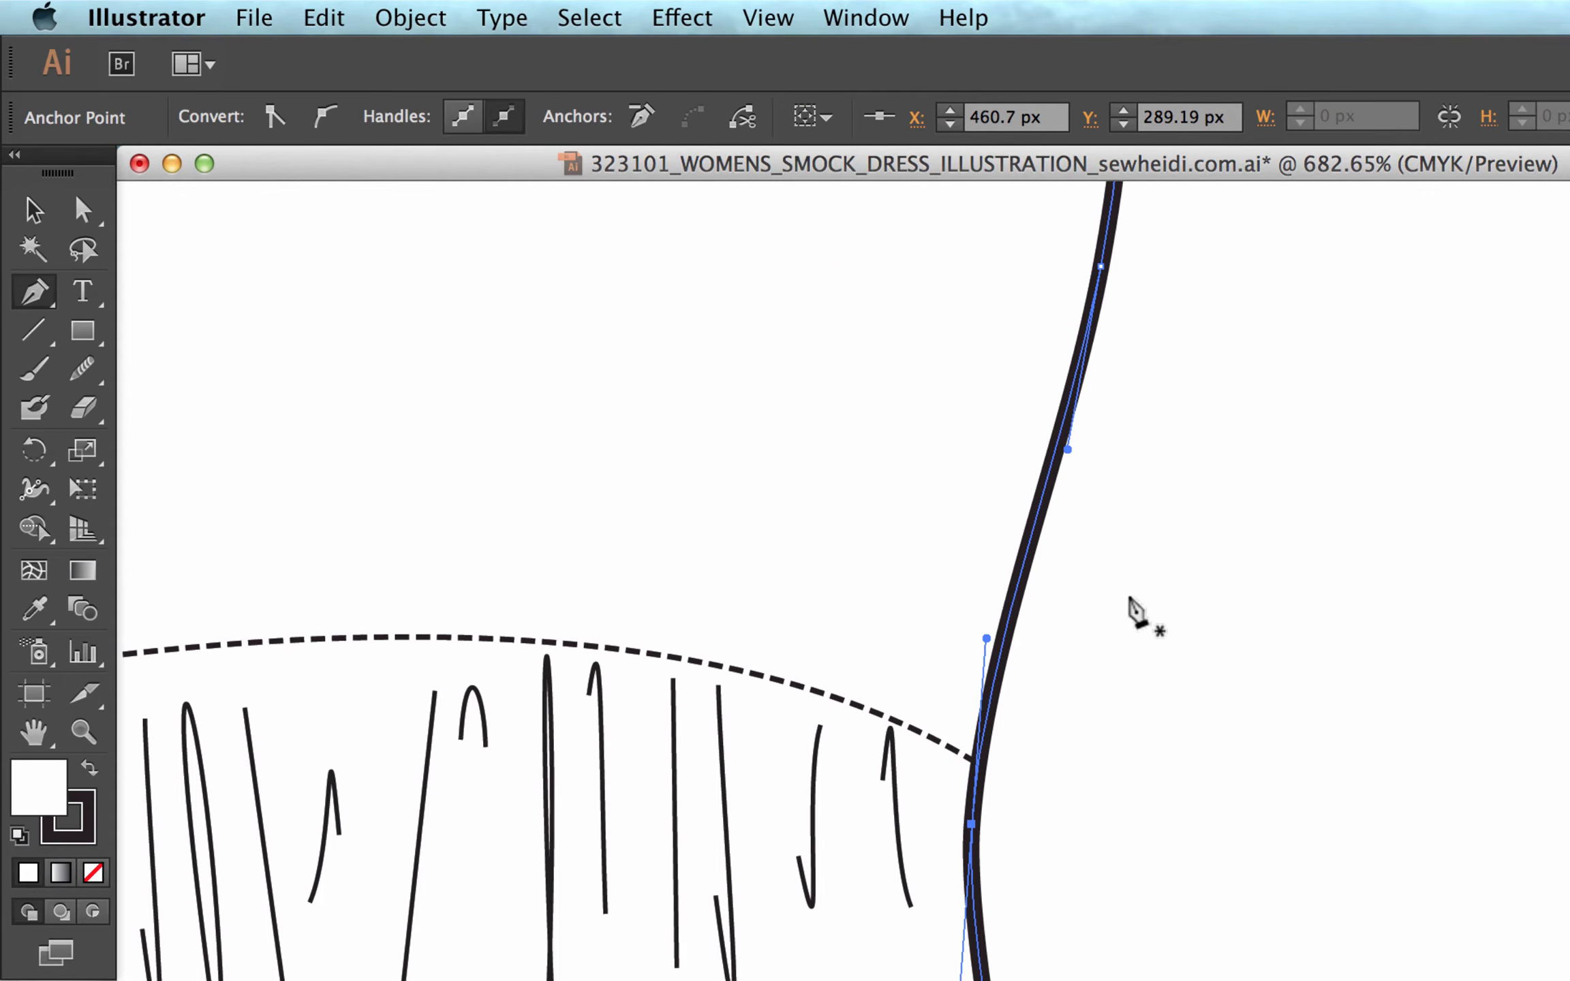
{"action": "left_click", "coordinate": [1037, 509]}
{"action": "left_click", "coordinate": [1002, 641]}
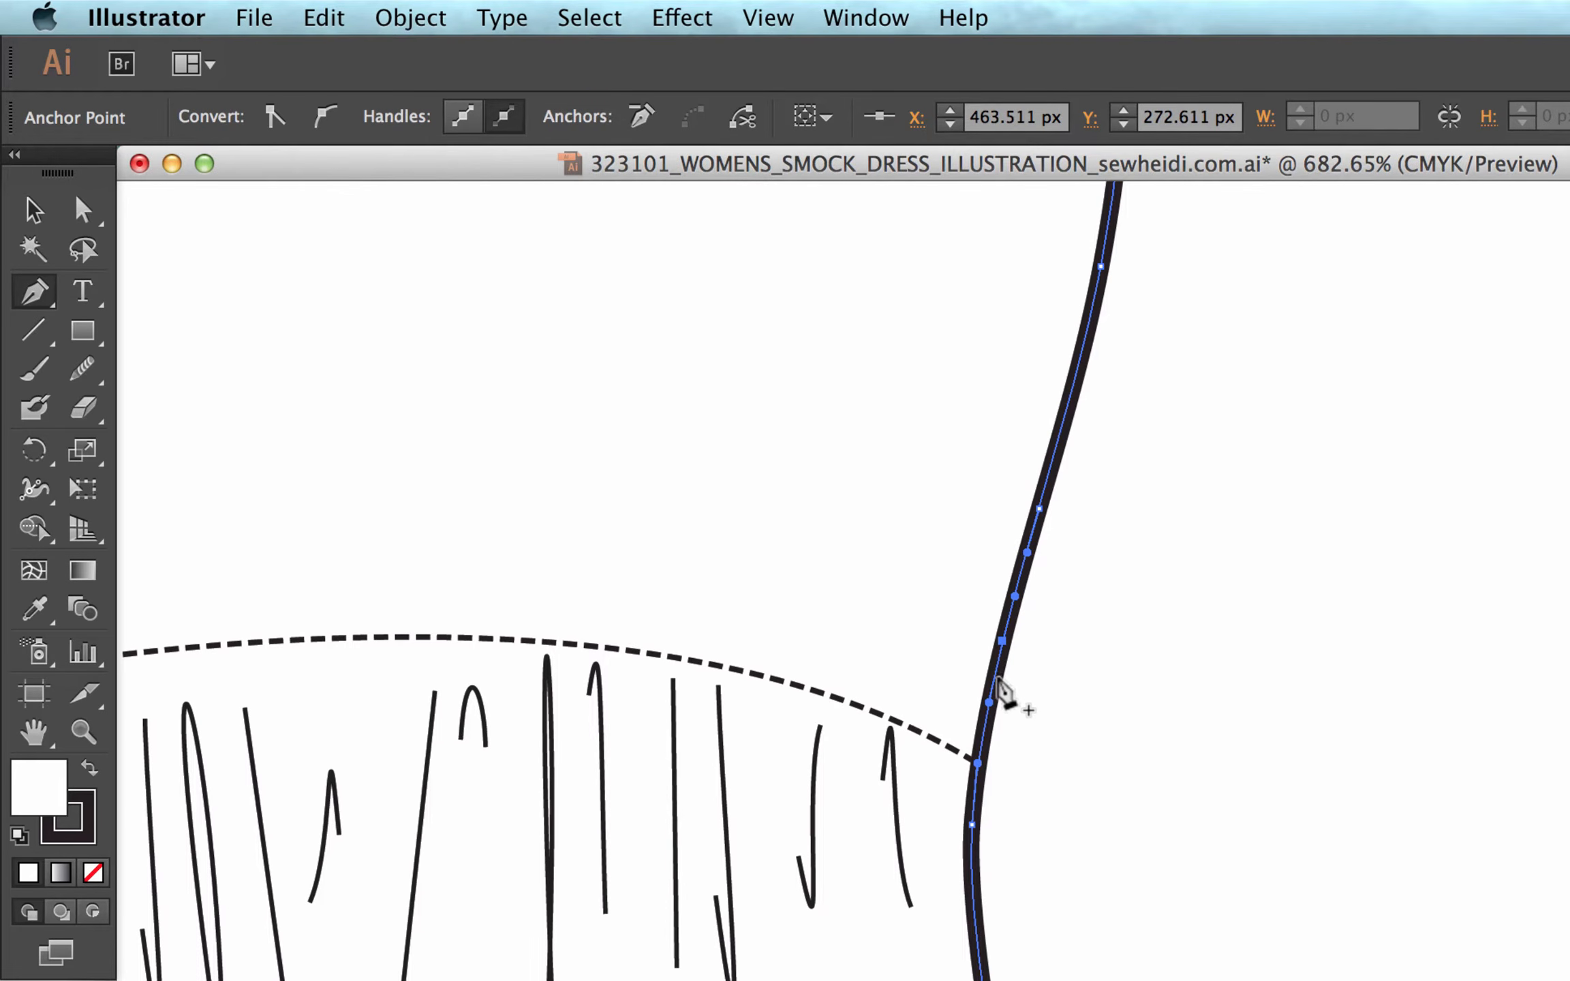
{"action": "left_click", "coordinate": [999, 656]}
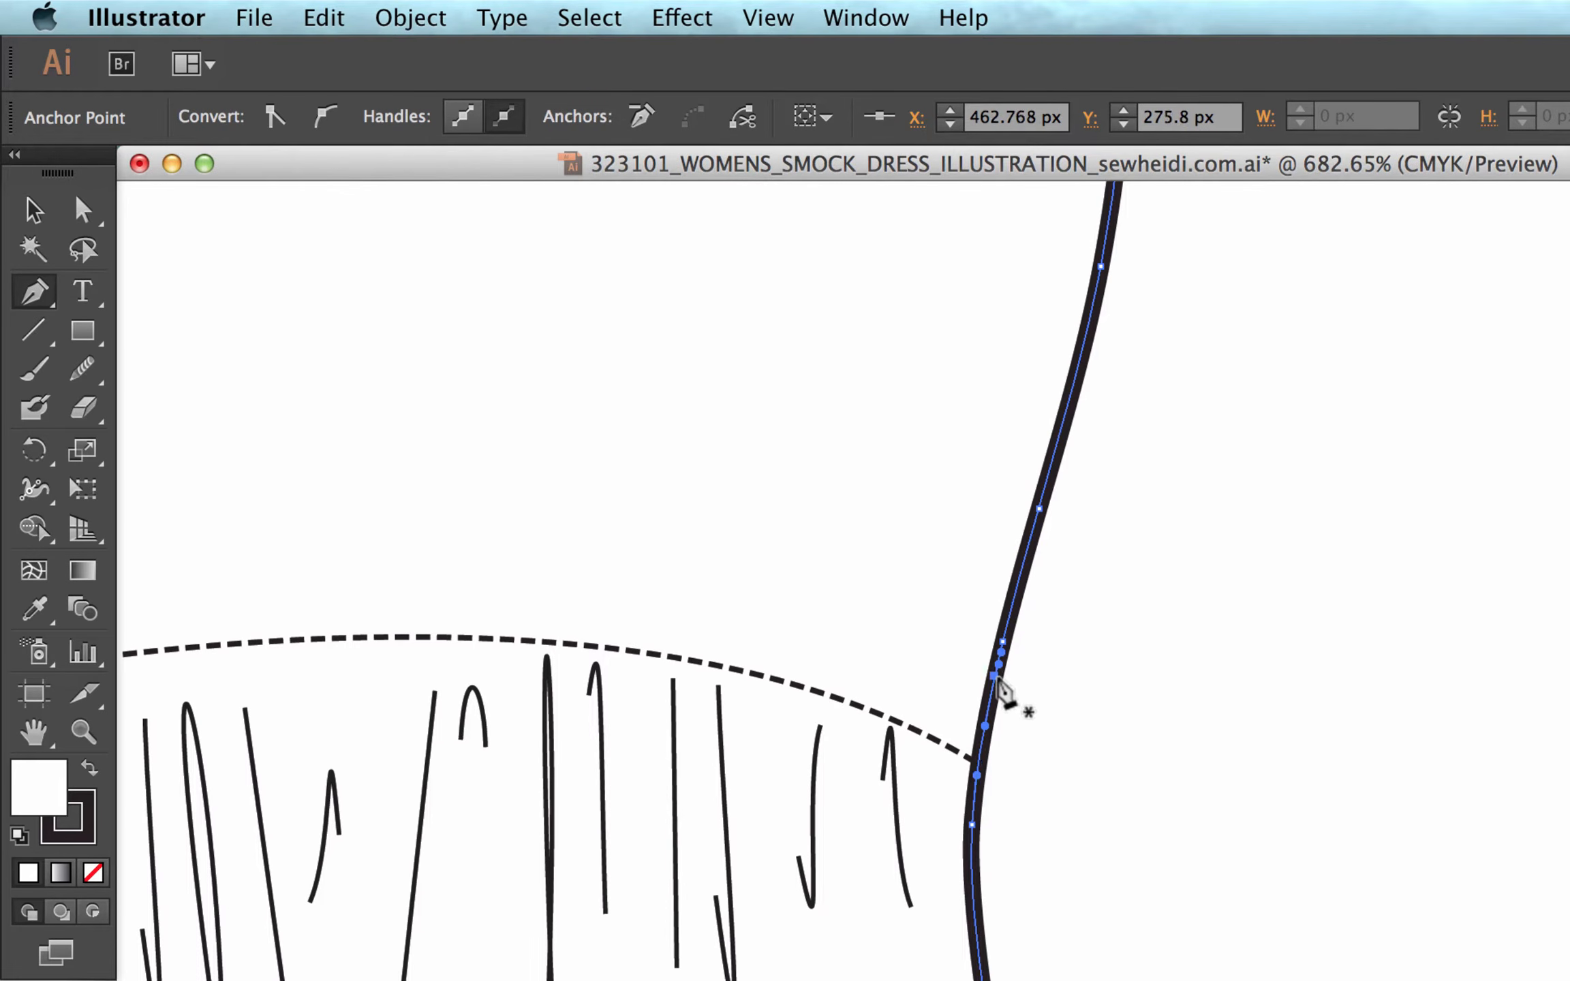
{"action": "left_click", "coordinate": [1021, 570]}
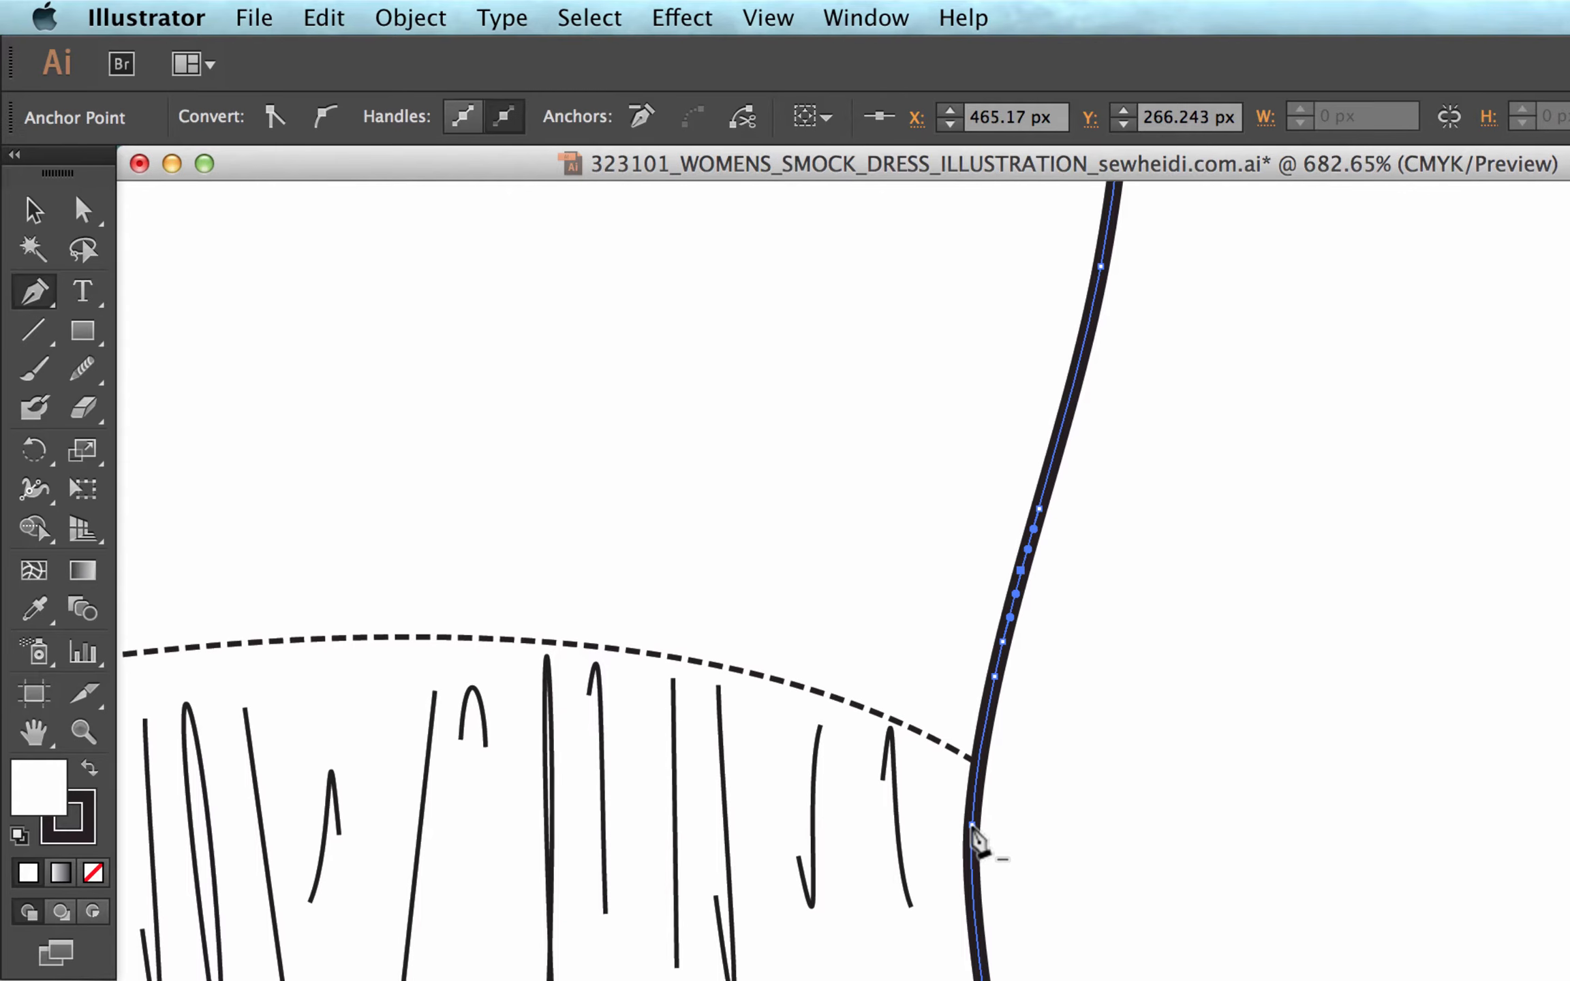
{"action": "left_click", "coordinate": [983, 732]}
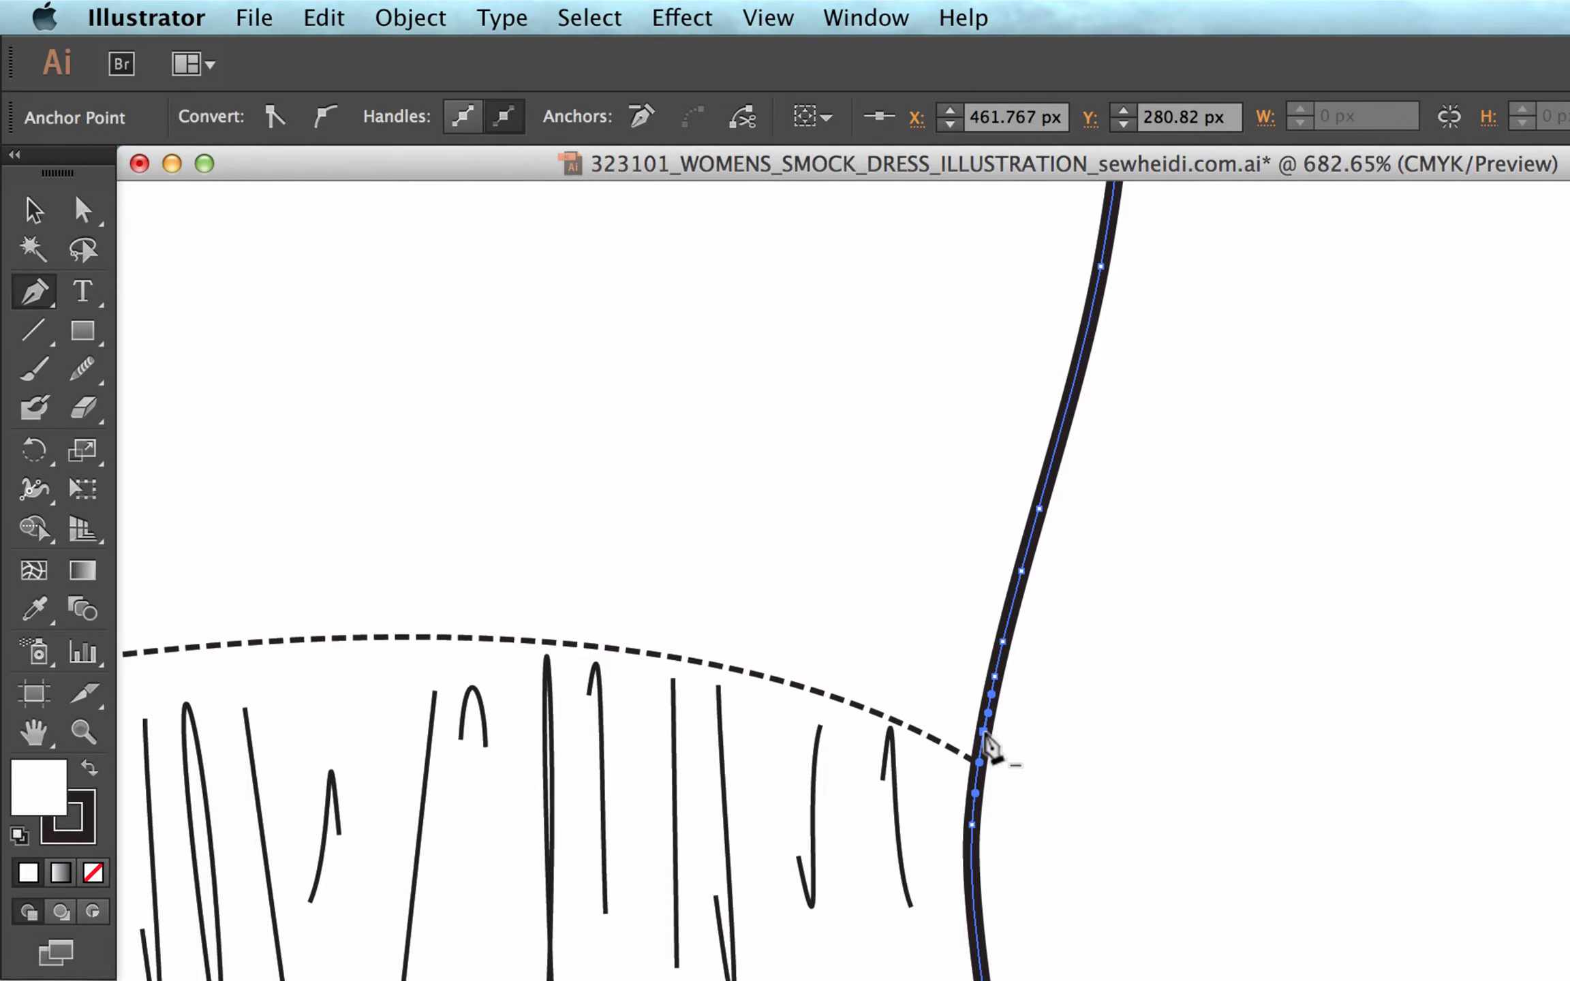
{"action": "left_click", "coordinate": [973, 903]}
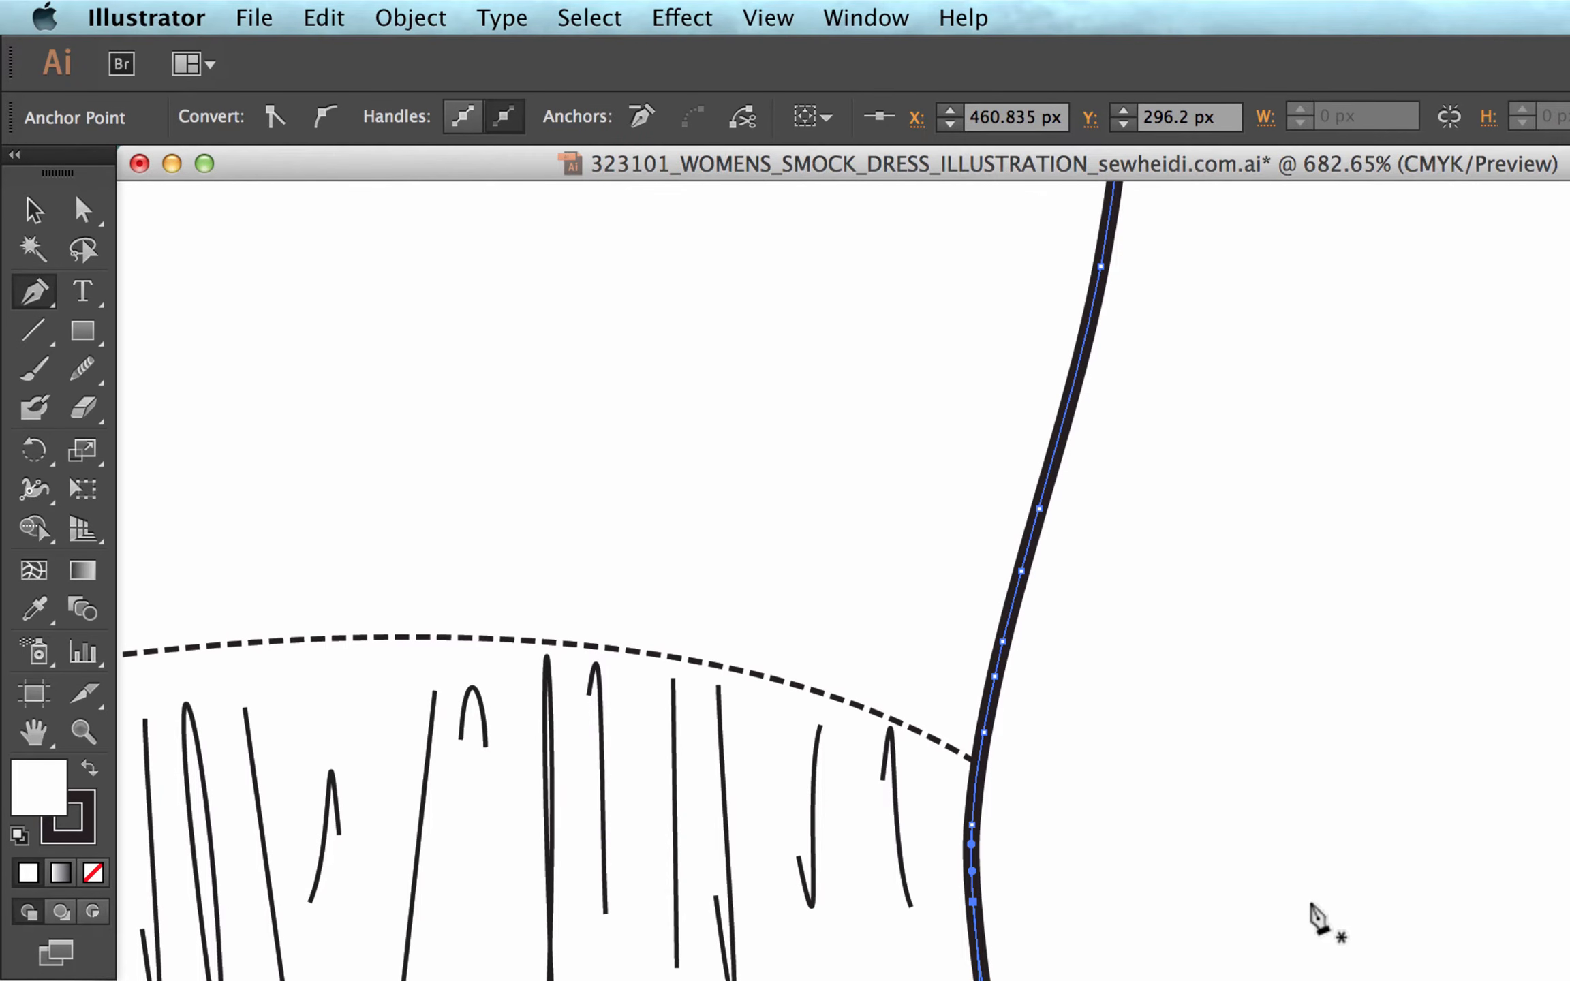
Shift three of the waist anchor points alternately outward and inward to give the right side outline a wavy, gathered edge.
{"action": "key", "text": "a"}
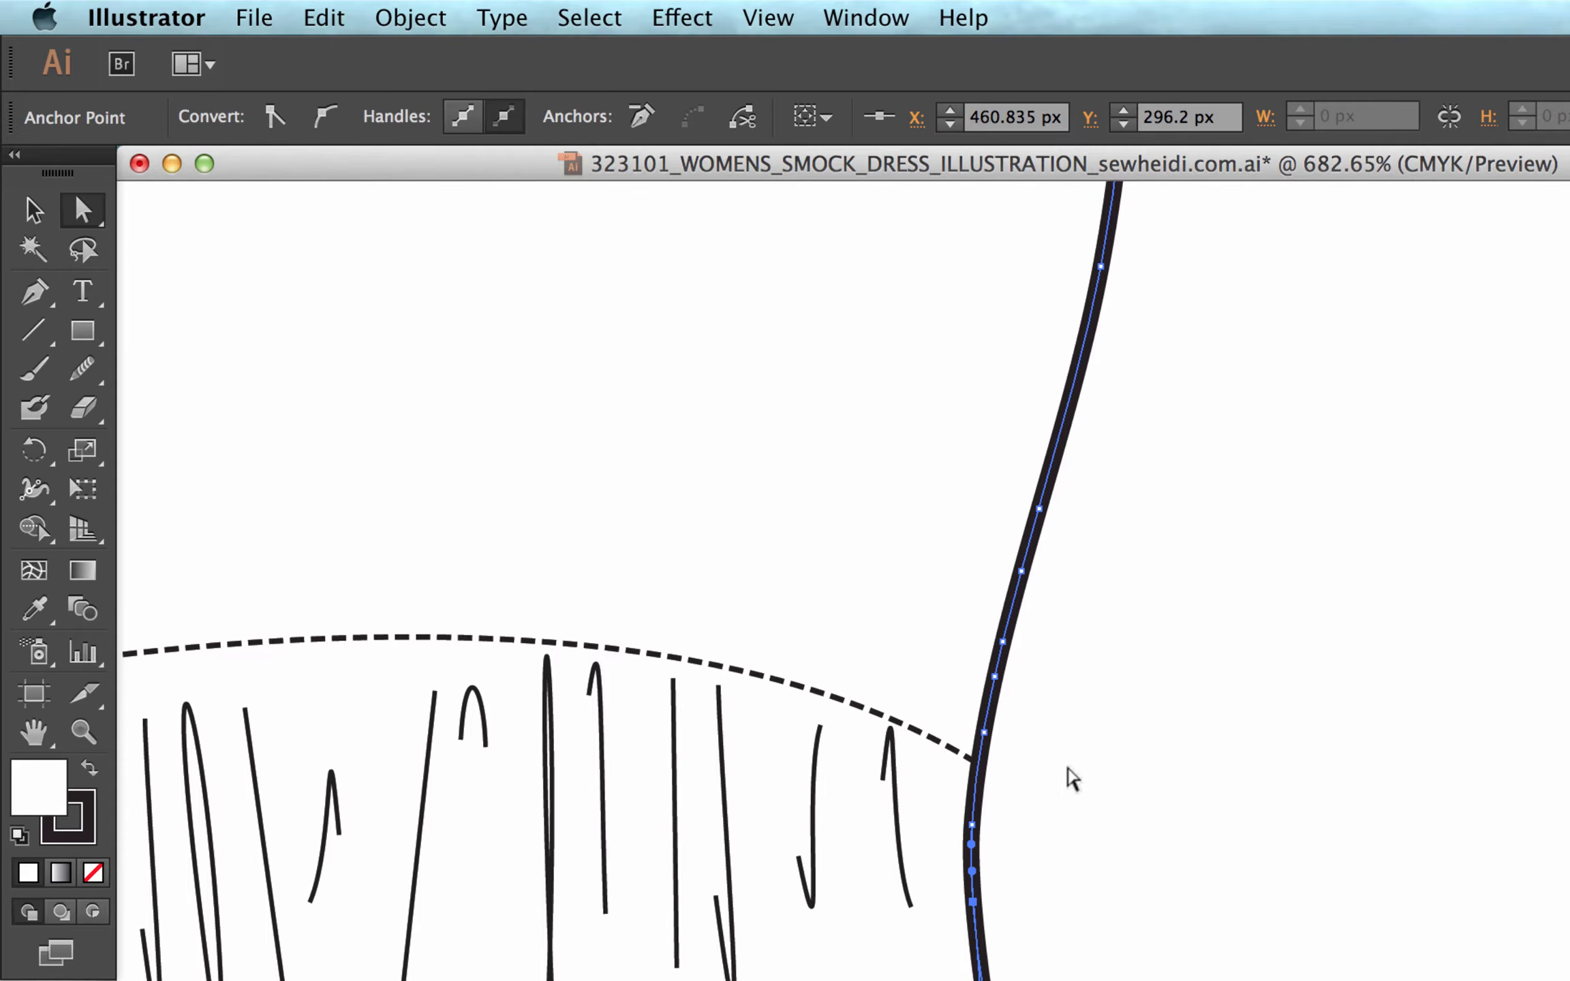
{"action": "left_click_drag", "start_coordinate": [995, 677], "coordinate": [1018, 692]}
{"action": "left_click_drag", "start_coordinate": [1021, 573], "coordinate": [1002, 558]}
{"action": "left_click_drag", "start_coordinate": [974, 825], "coordinate": [993, 831]}
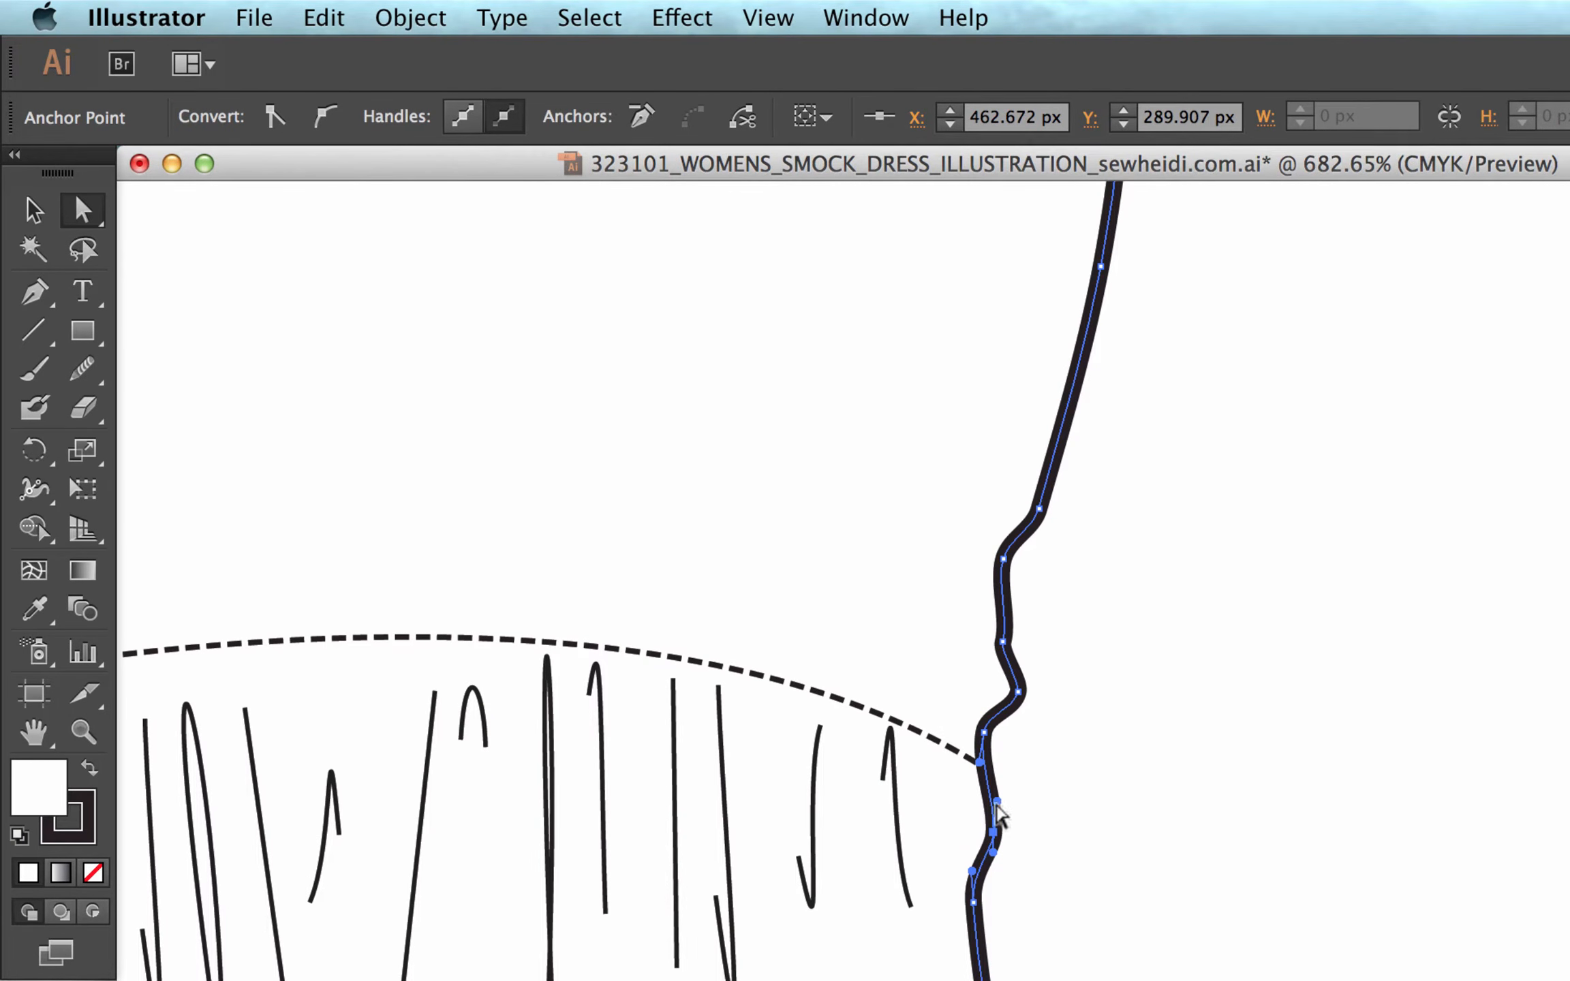
Try reshaping the bump just below the waist seam with its anchor point's linked handles, undoing the handle changes.
{"action": "left_click_drag", "start_coordinate": [998, 817], "coordinate": [1082, 760]}
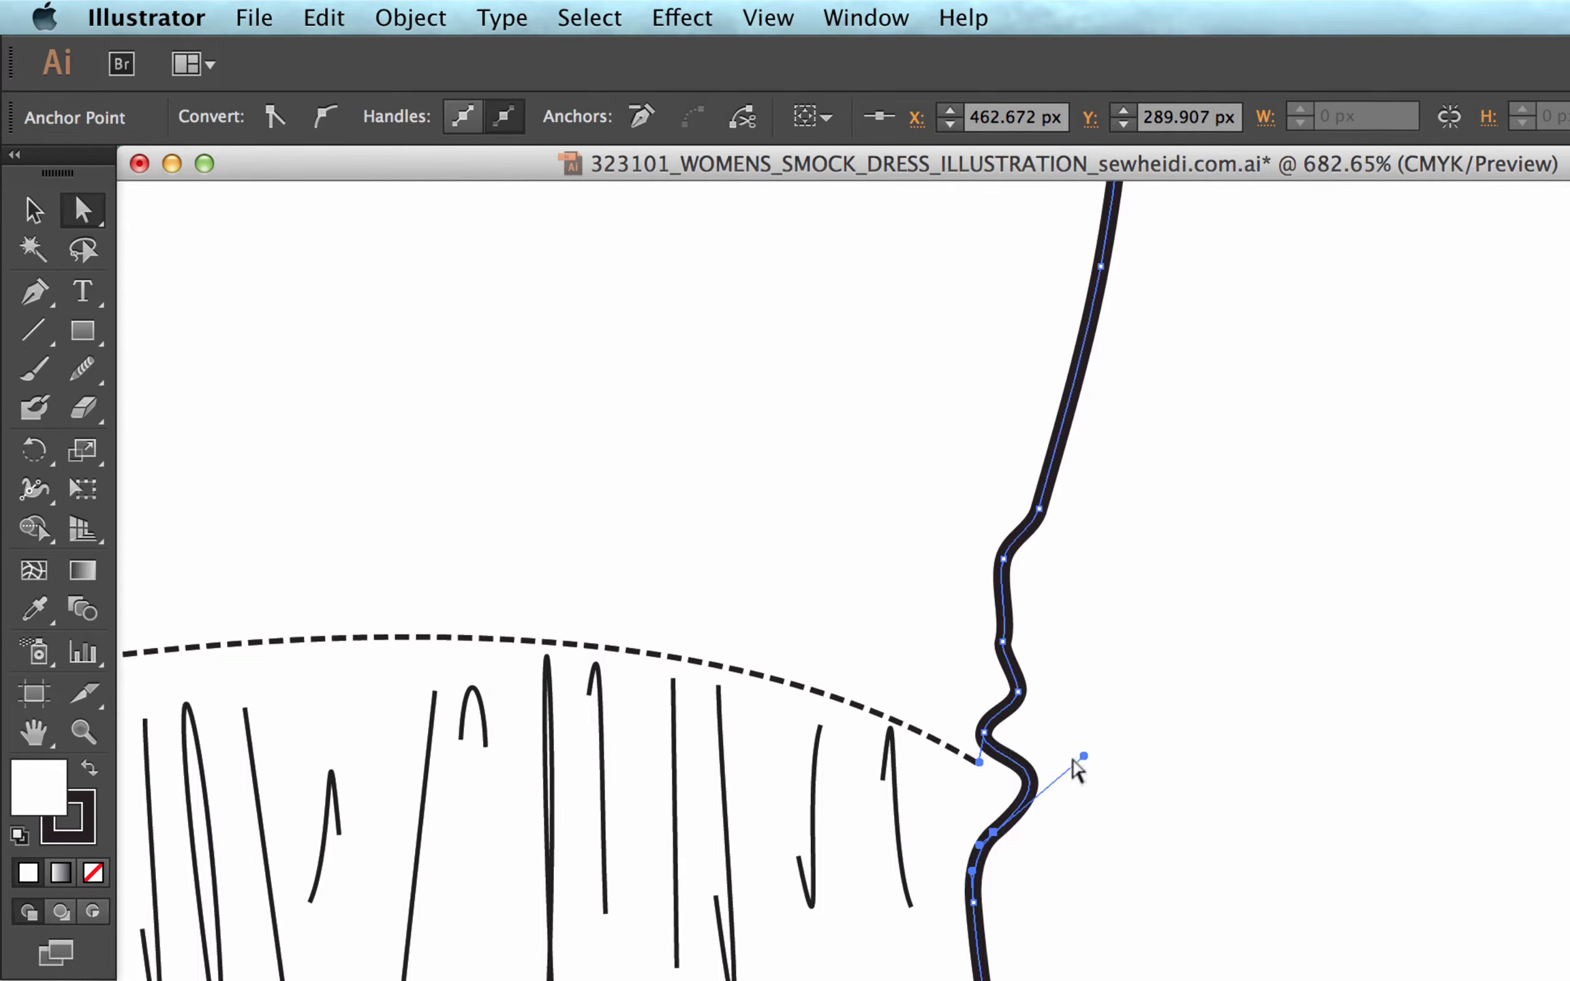
{"action": "left_click_drag", "start_coordinate": [980, 846], "coordinate": [894, 827]}
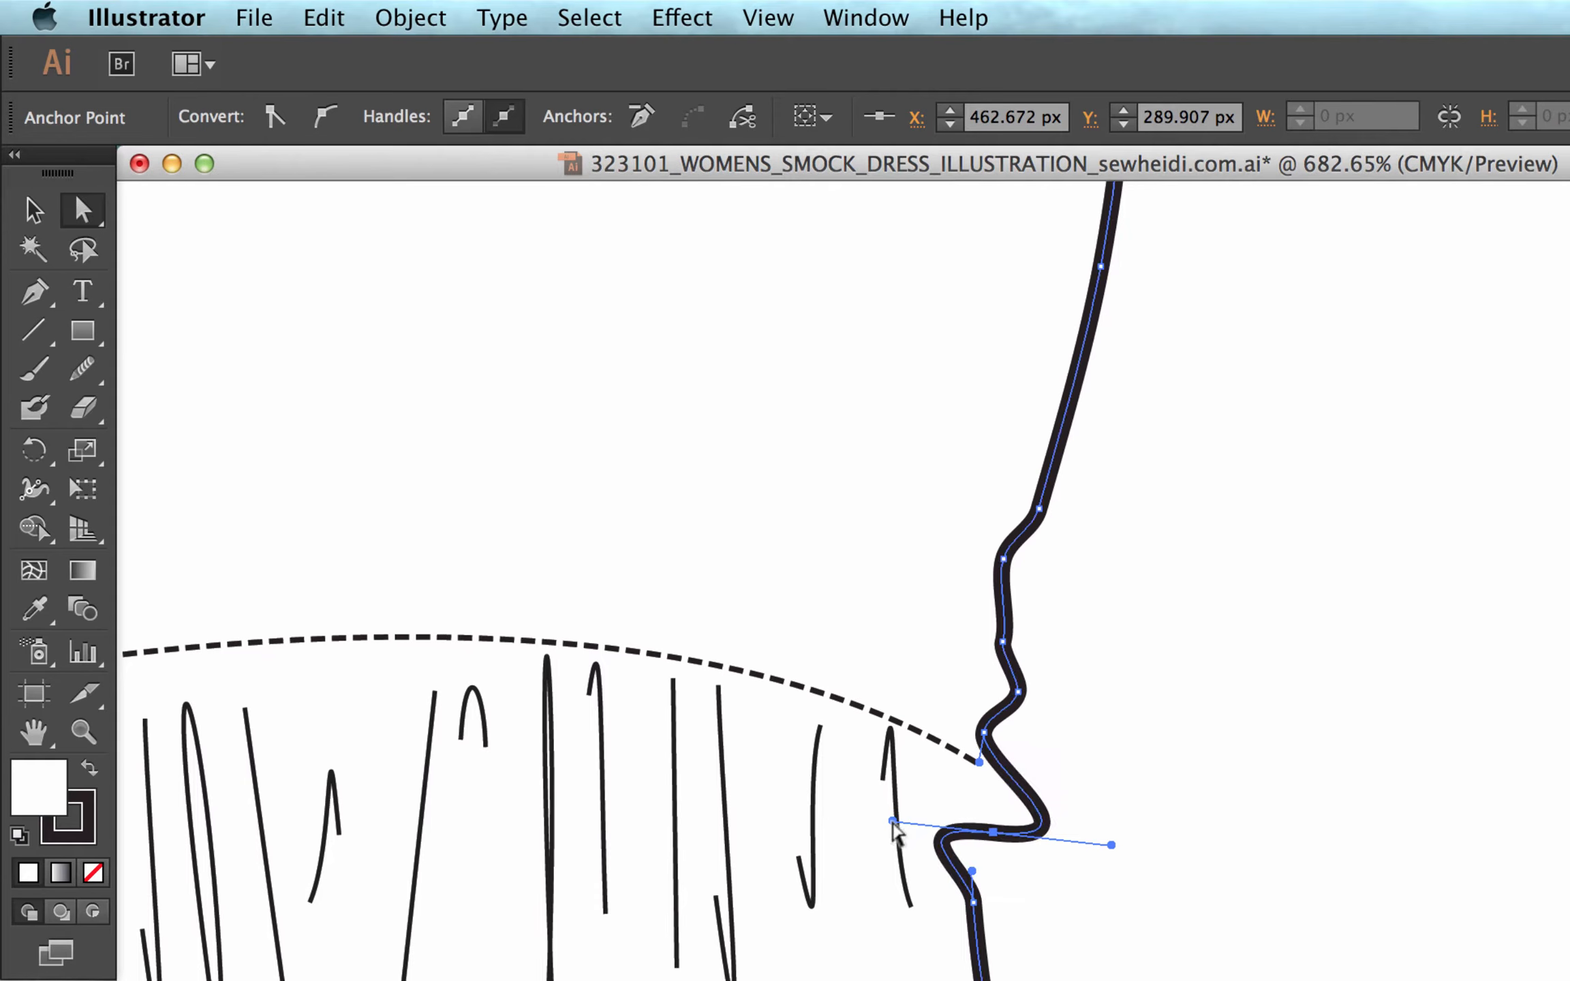
{"action": "left_click_drag", "start_coordinate": [1113, 850], "coordinate": [1035, 828]}
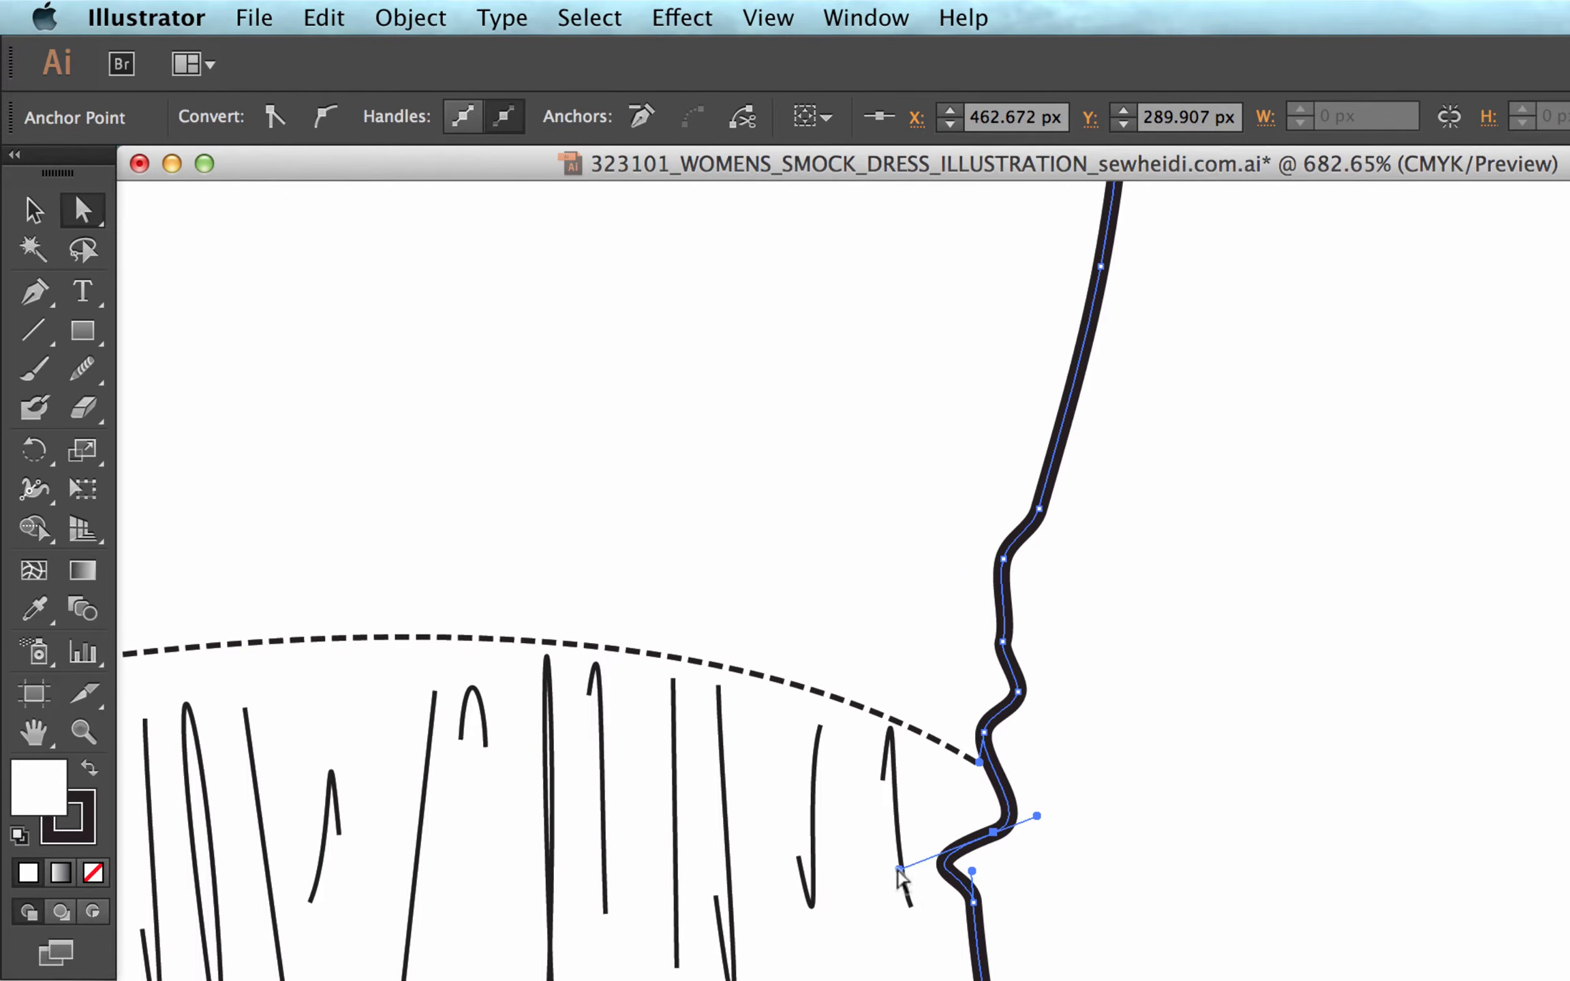
{"action": "left_click_drag", "start_coordinate": [900, 870], "coordinate": [953, 854]}
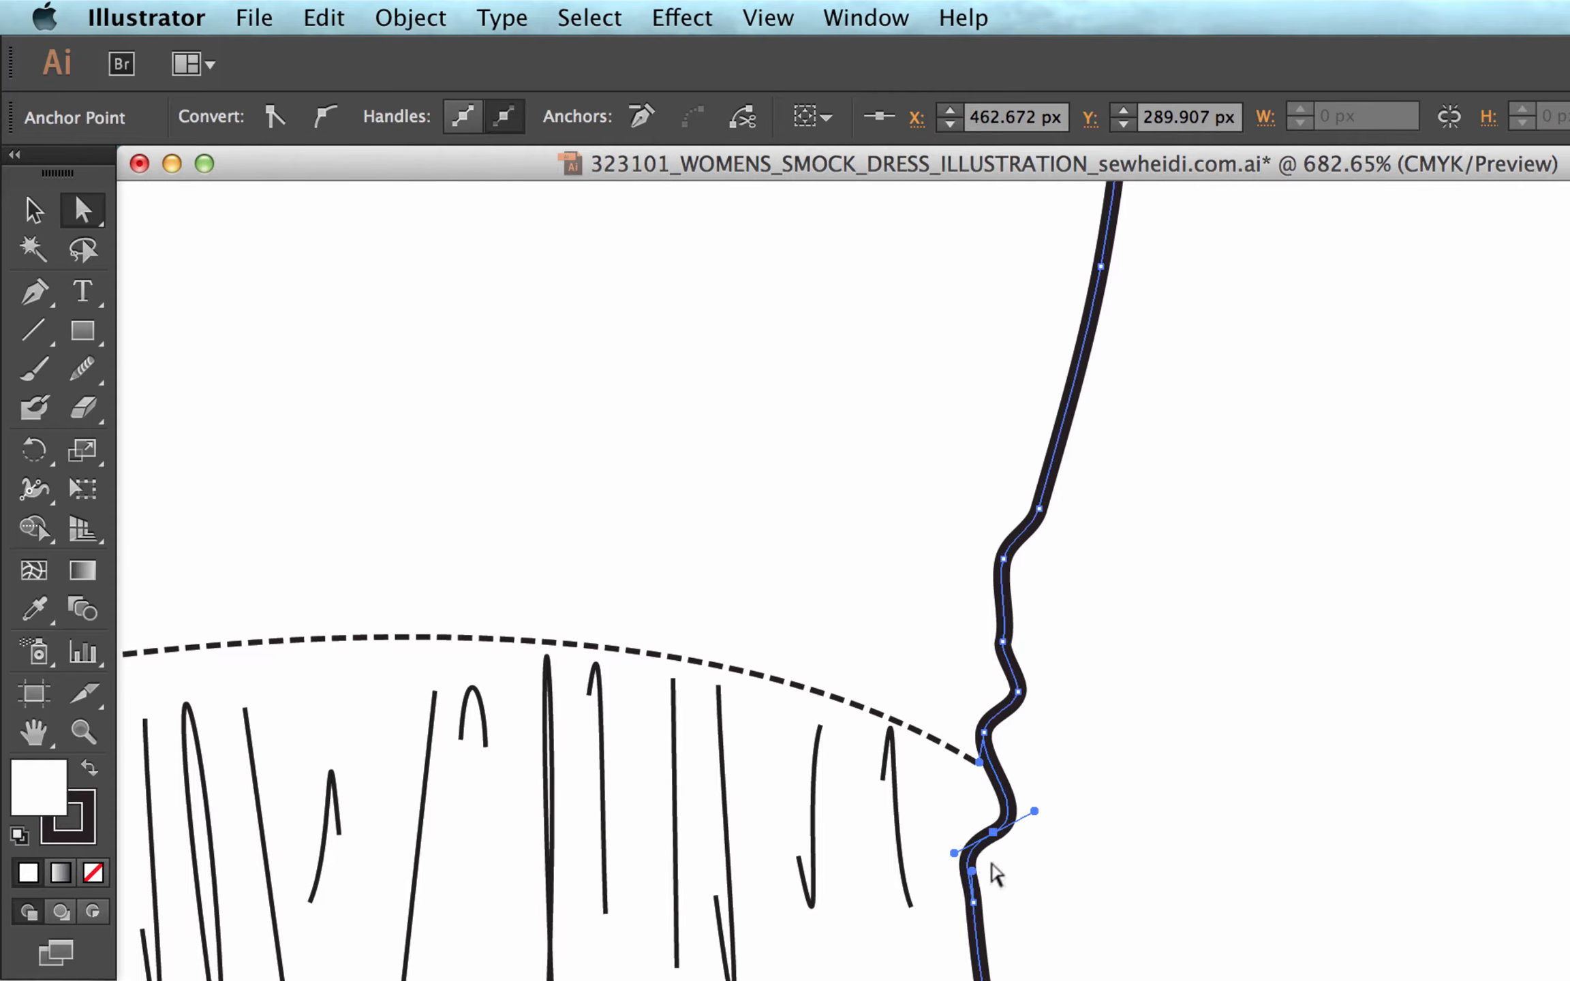
{"action": "left_click_drag", "start_coordinate": [1035, 813], "coordinate": [1147, 857]}
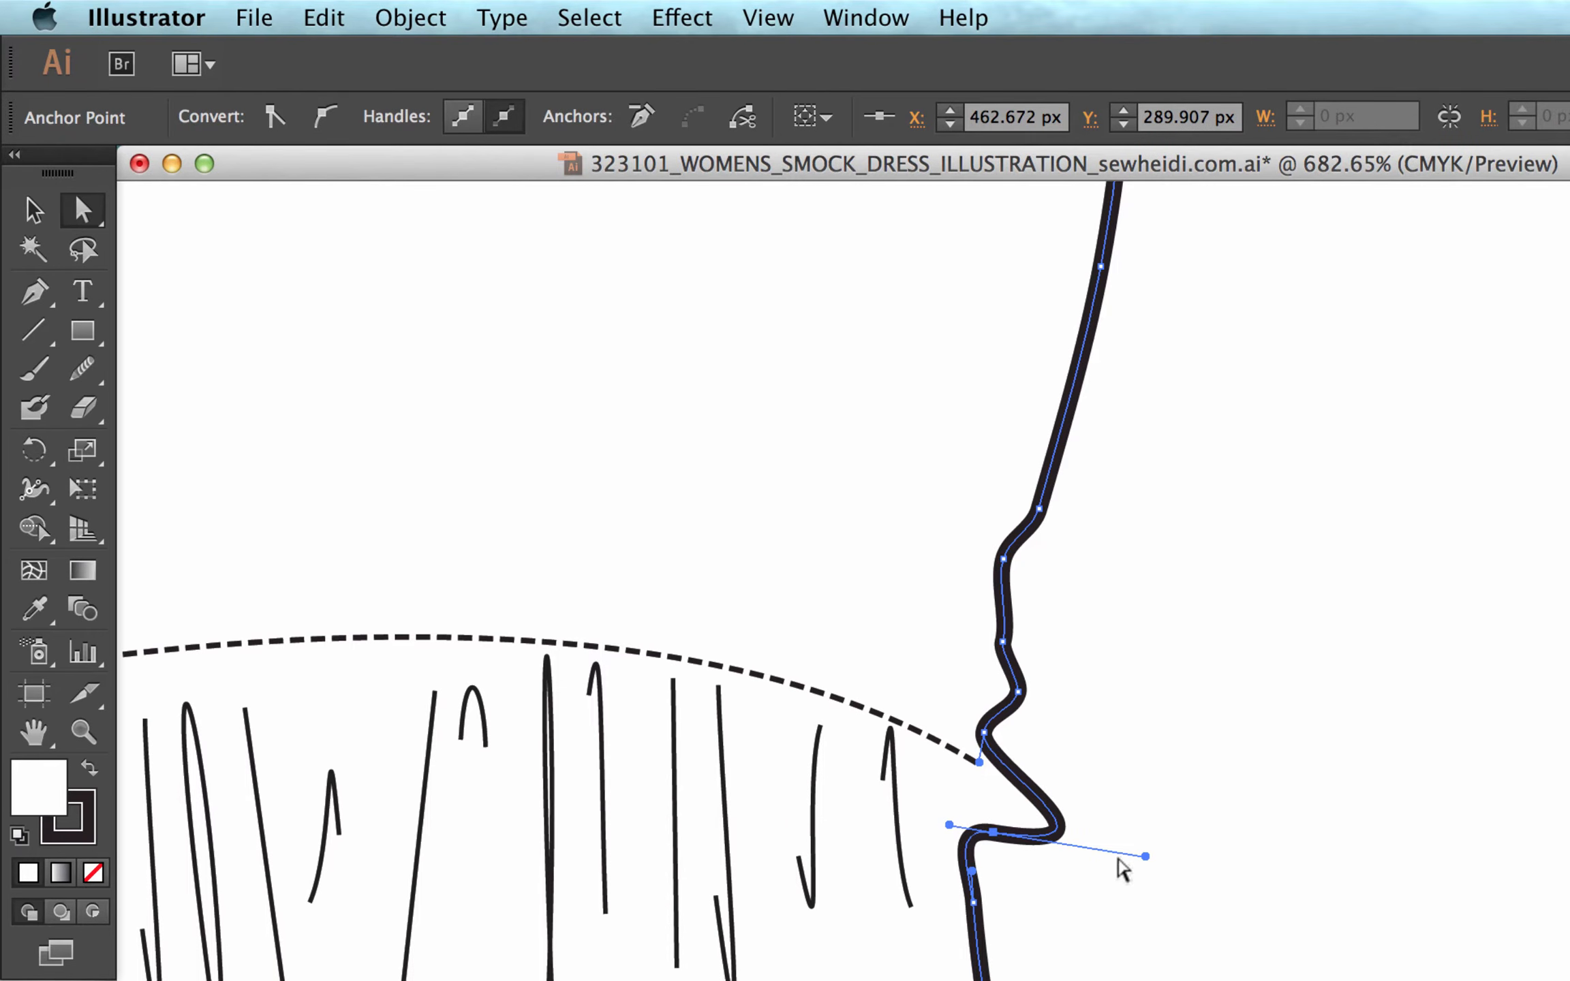
{"action": "left_click_drag", "start_coordinate": [1145, 857], "coordinate": [860, 712]}
{"action": "key", "text": "super+z"}
{"action": "key", "text": "super+z"}
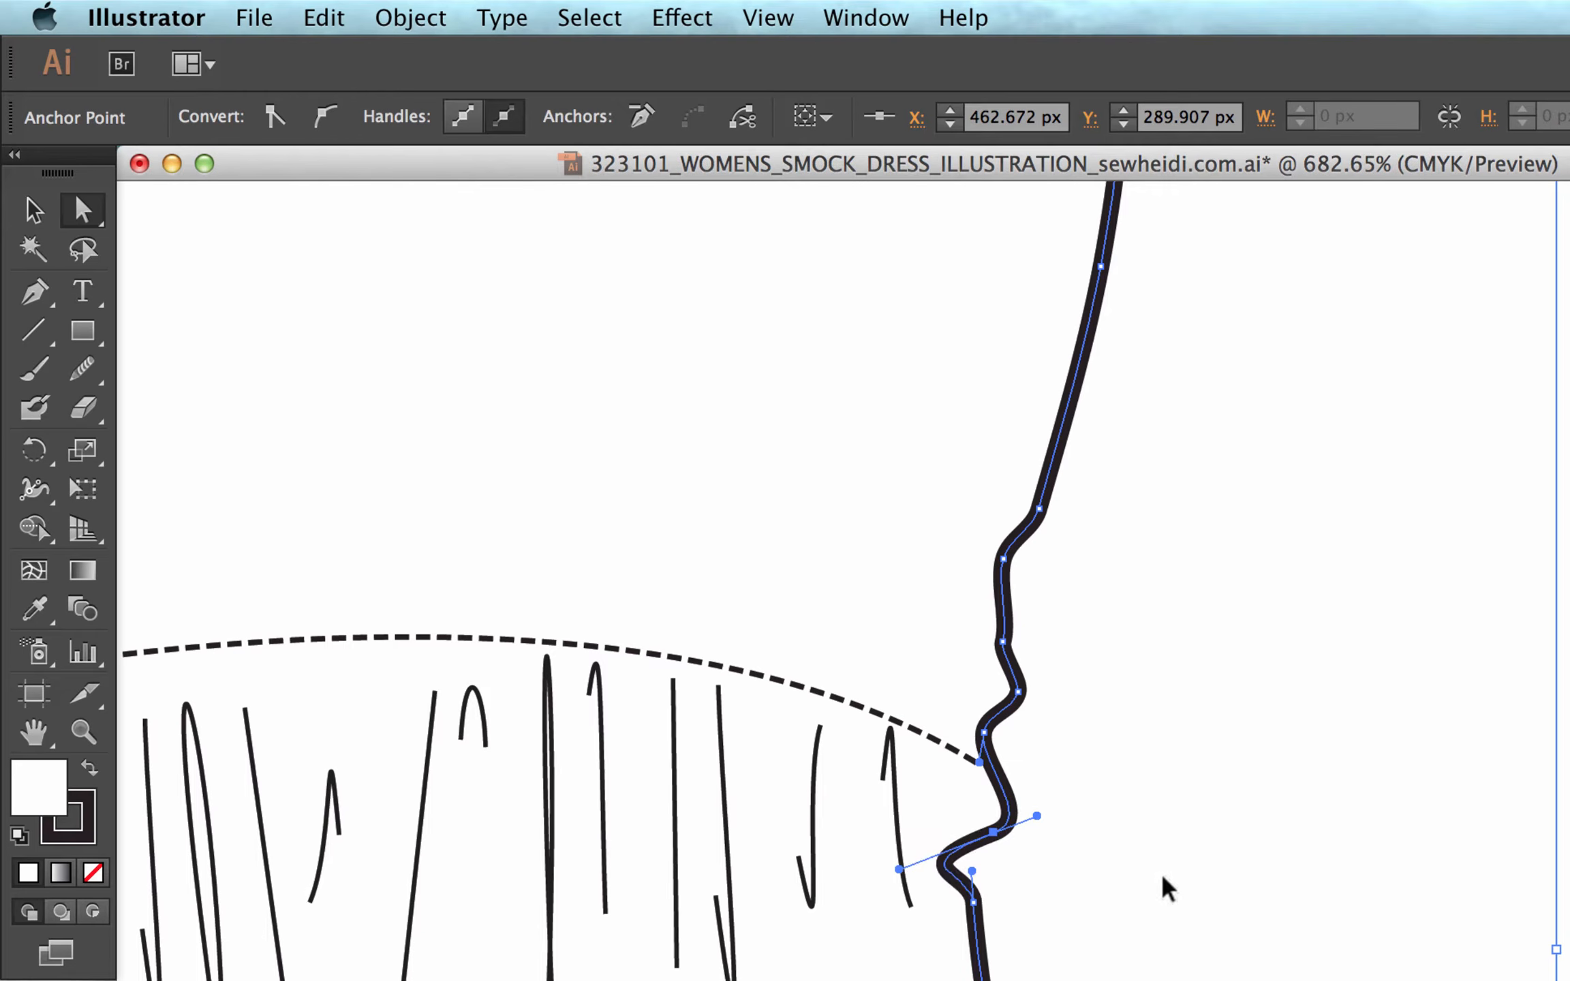
{"action": "key", "text": "super+shift+z"}
{"action": "key", "text": "super+z"}
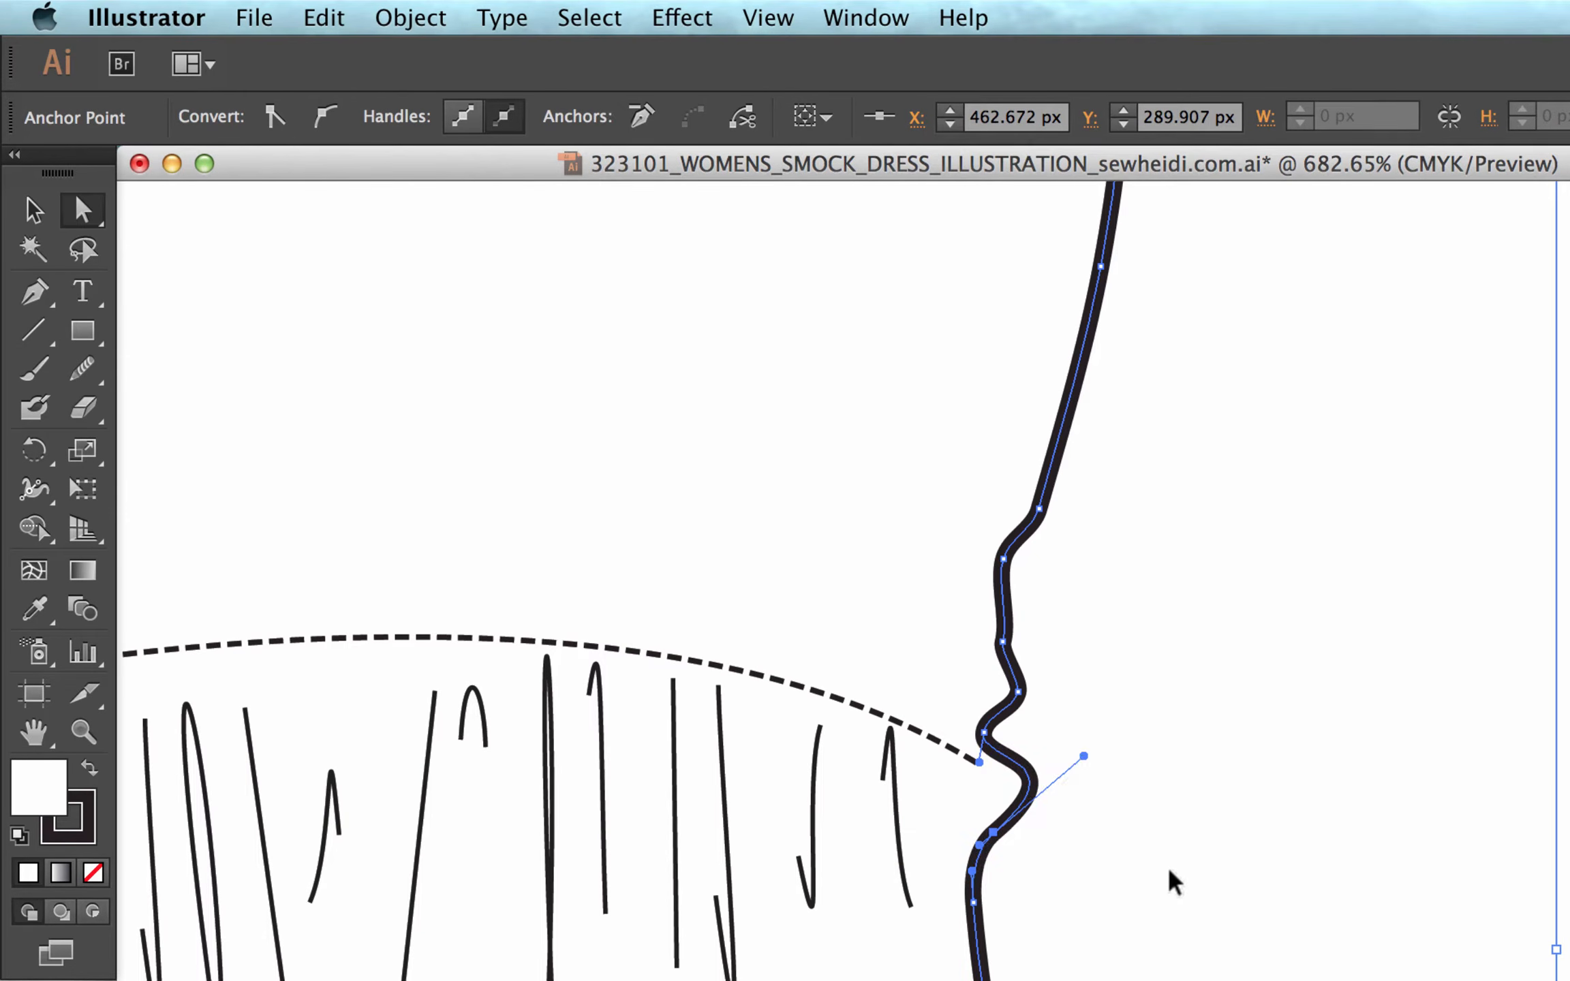
{"action": "key", "text": "super+z"}
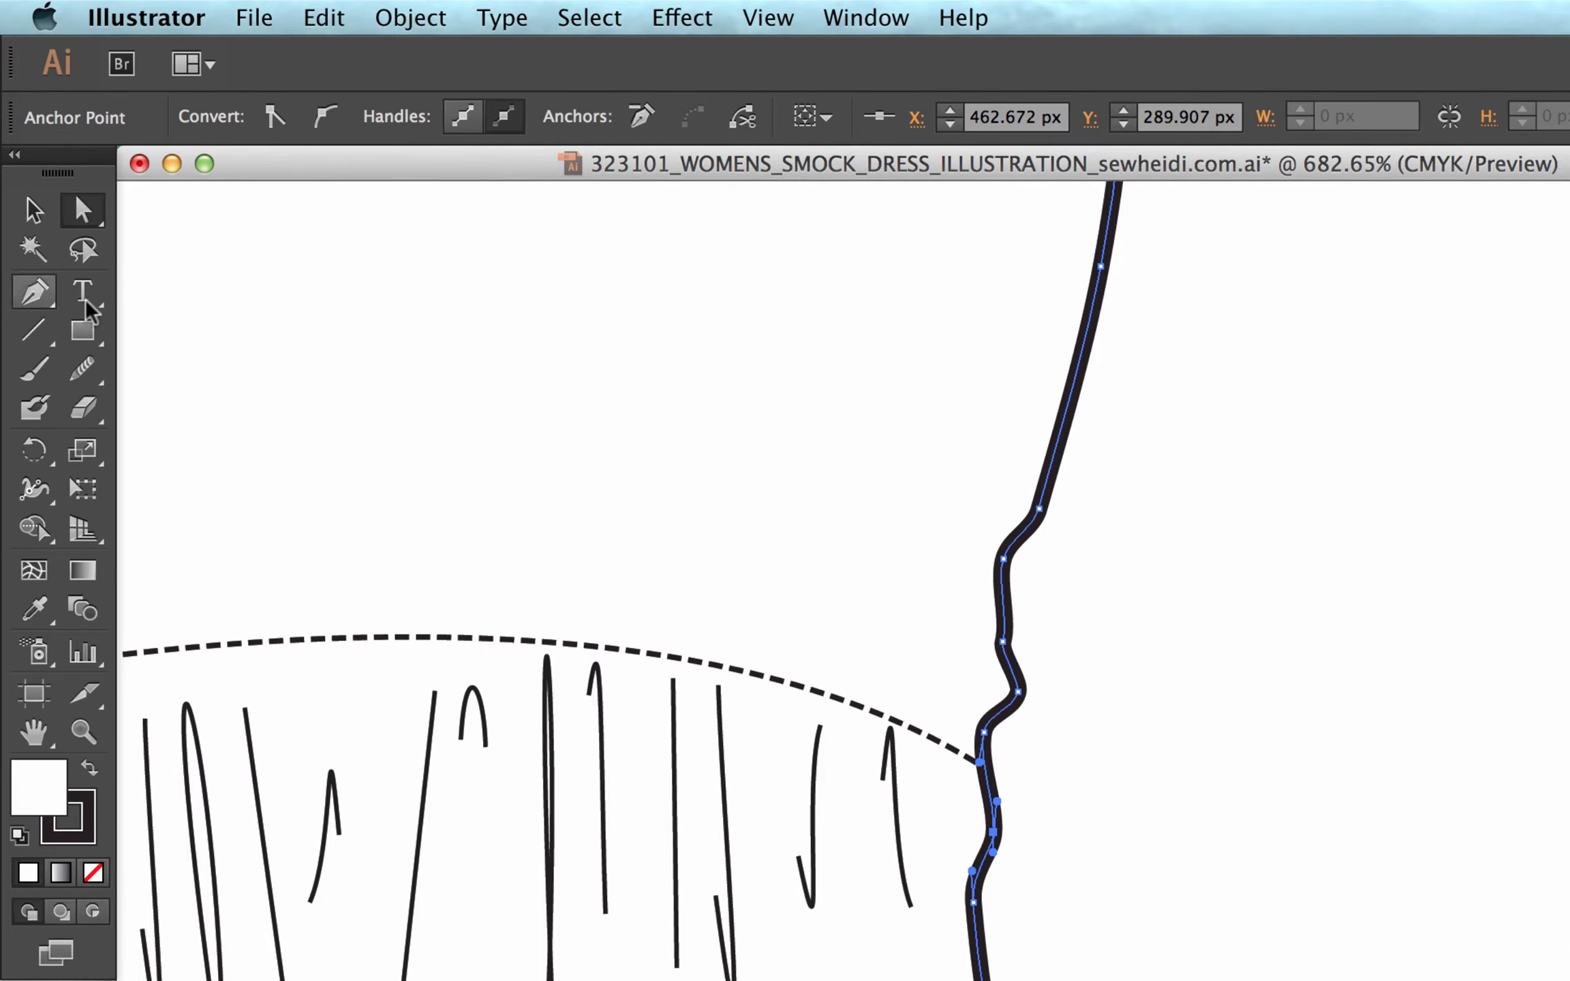
Reshape the bump just below the waist seam with the Convert Anchor Point tool, angling its lower handle outward and upper handle inward independently.
{"action": "left_click_drag", "start_coordinate": [36, 290], "coordinate": [267, 408]}
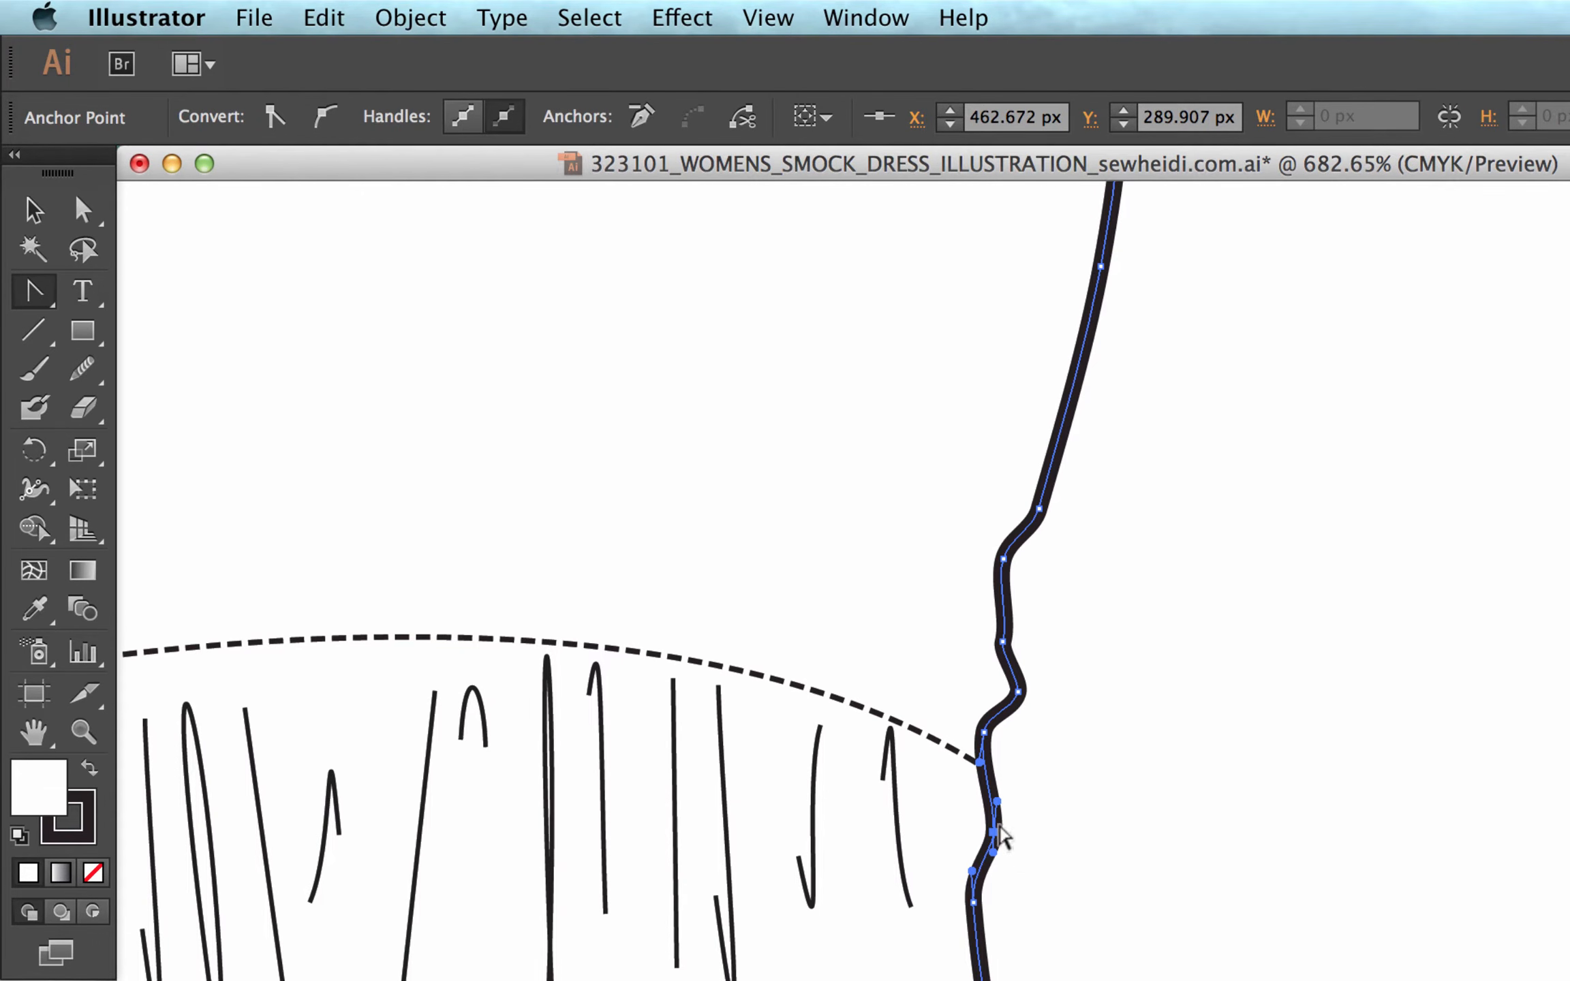
{"action": "mouse_move", "coordinate": [997, 803]}
{"action": "left_mouse_down"}
{"action": "mouse_move", "coordinate": [1199, 742]}
{"action": "mouse_move", "coordinate": [1095, 898]}
{"action": "mouse_move", "coordinate": [1106, 735]}
{"action": "left_mouse_up"}
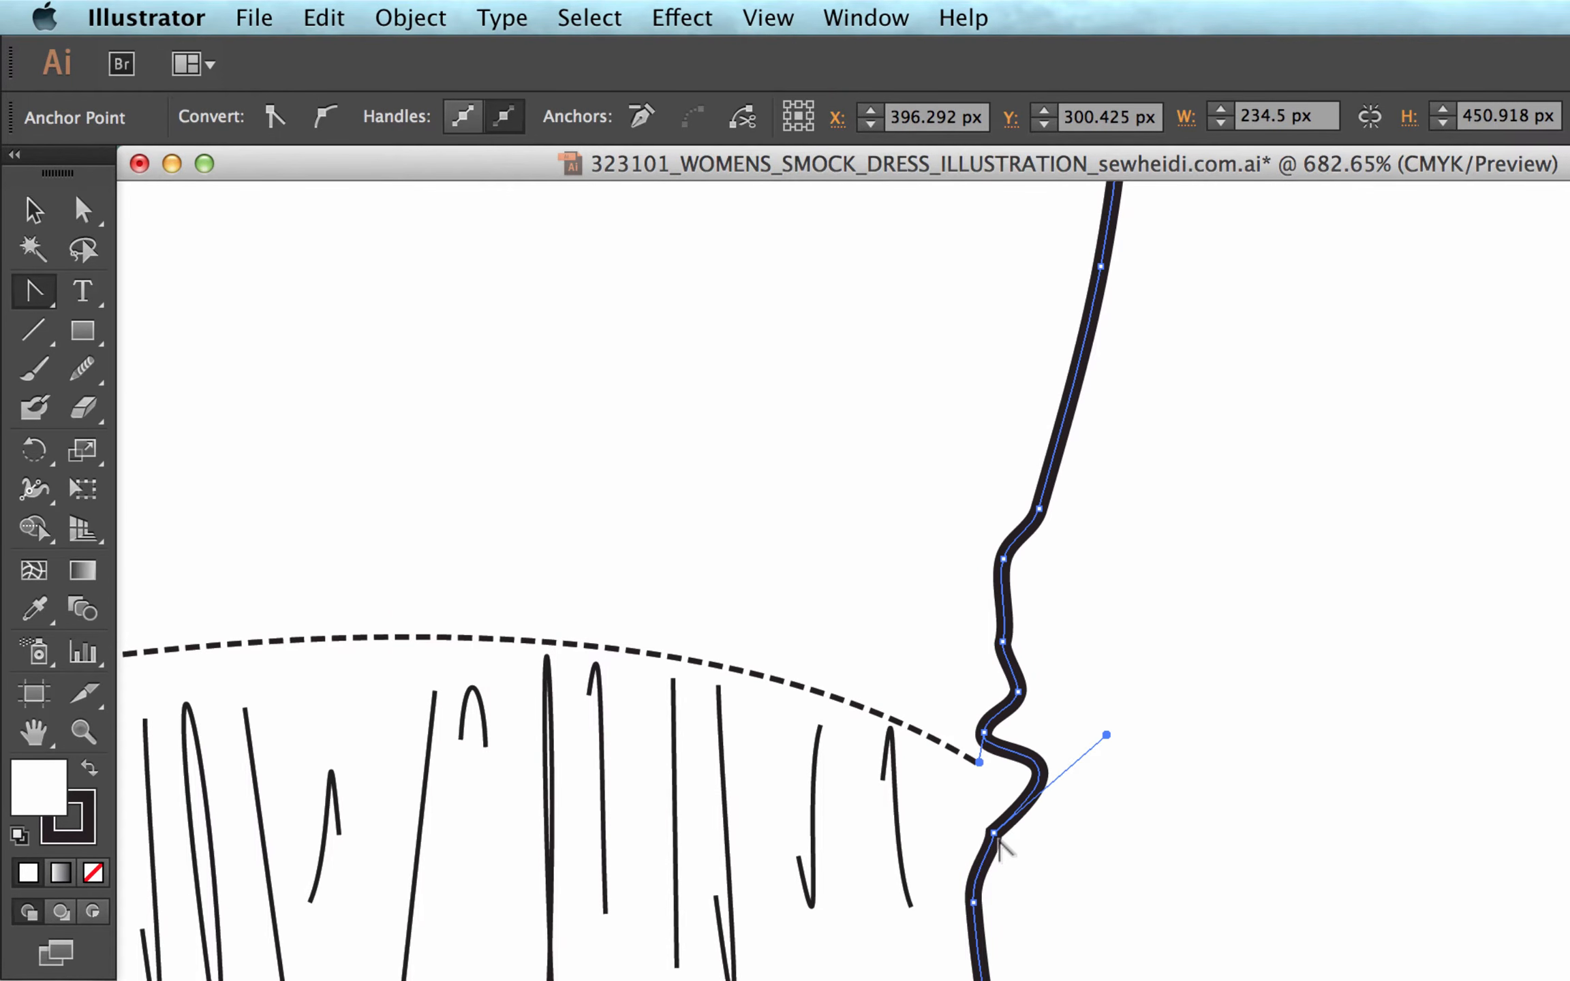
{"action": "left_click", "coordinate": [994, 834]}
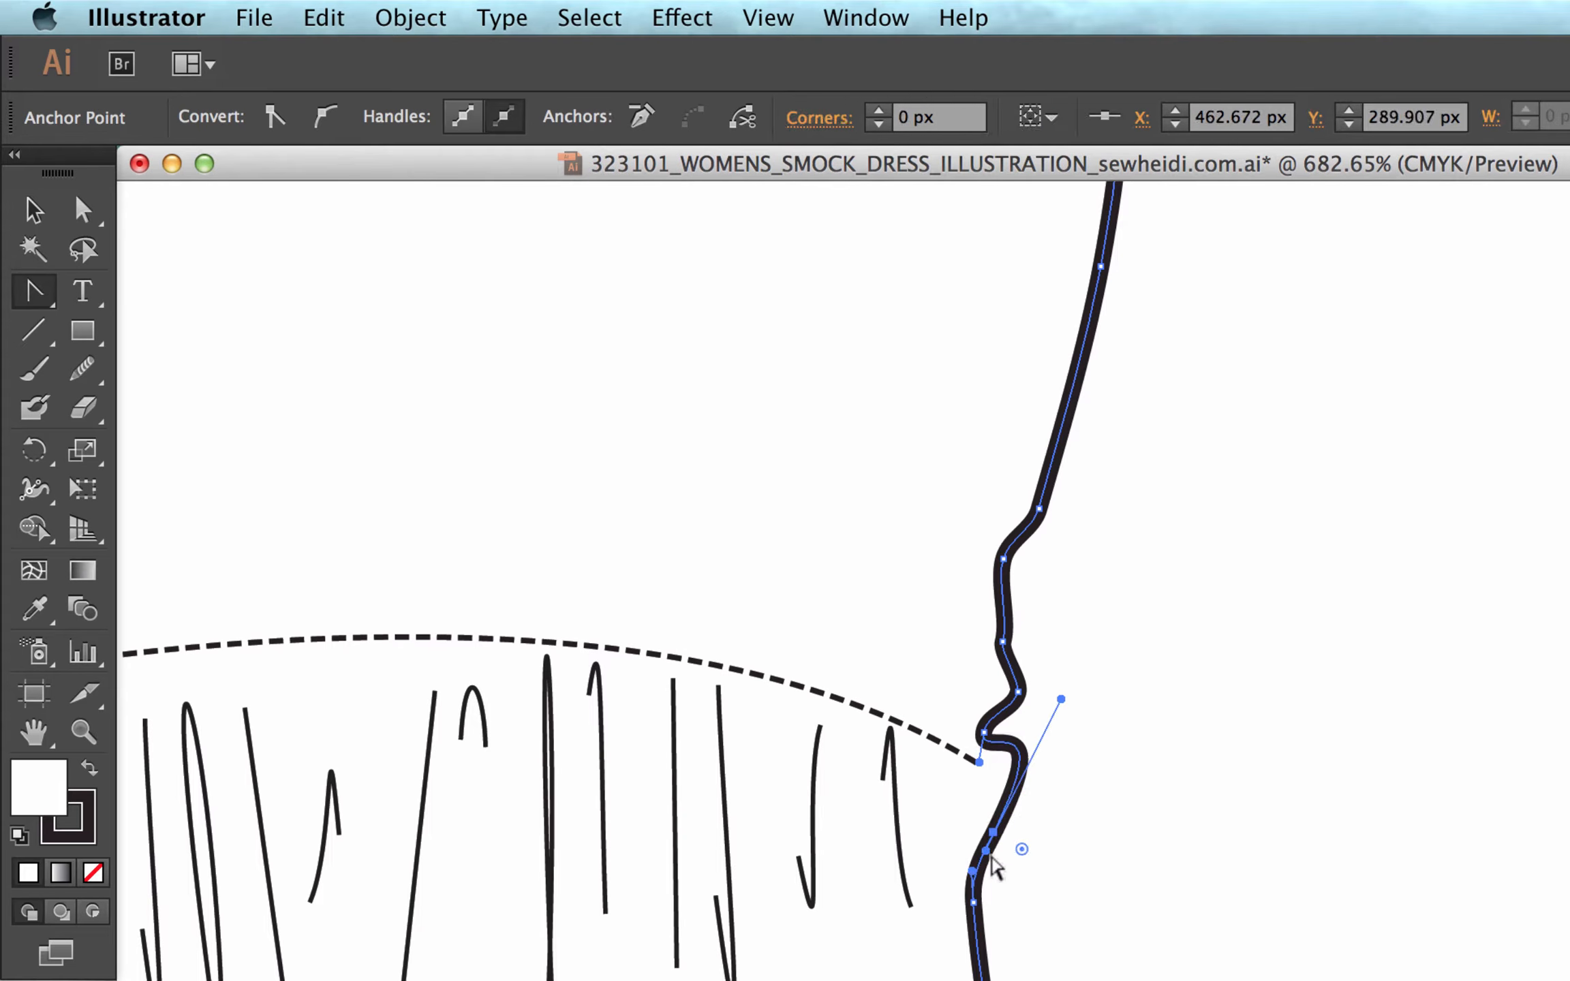
{"action": "left_click_drag", "start_coordinate": [993, 854], "coordinate": [1018, 896]}
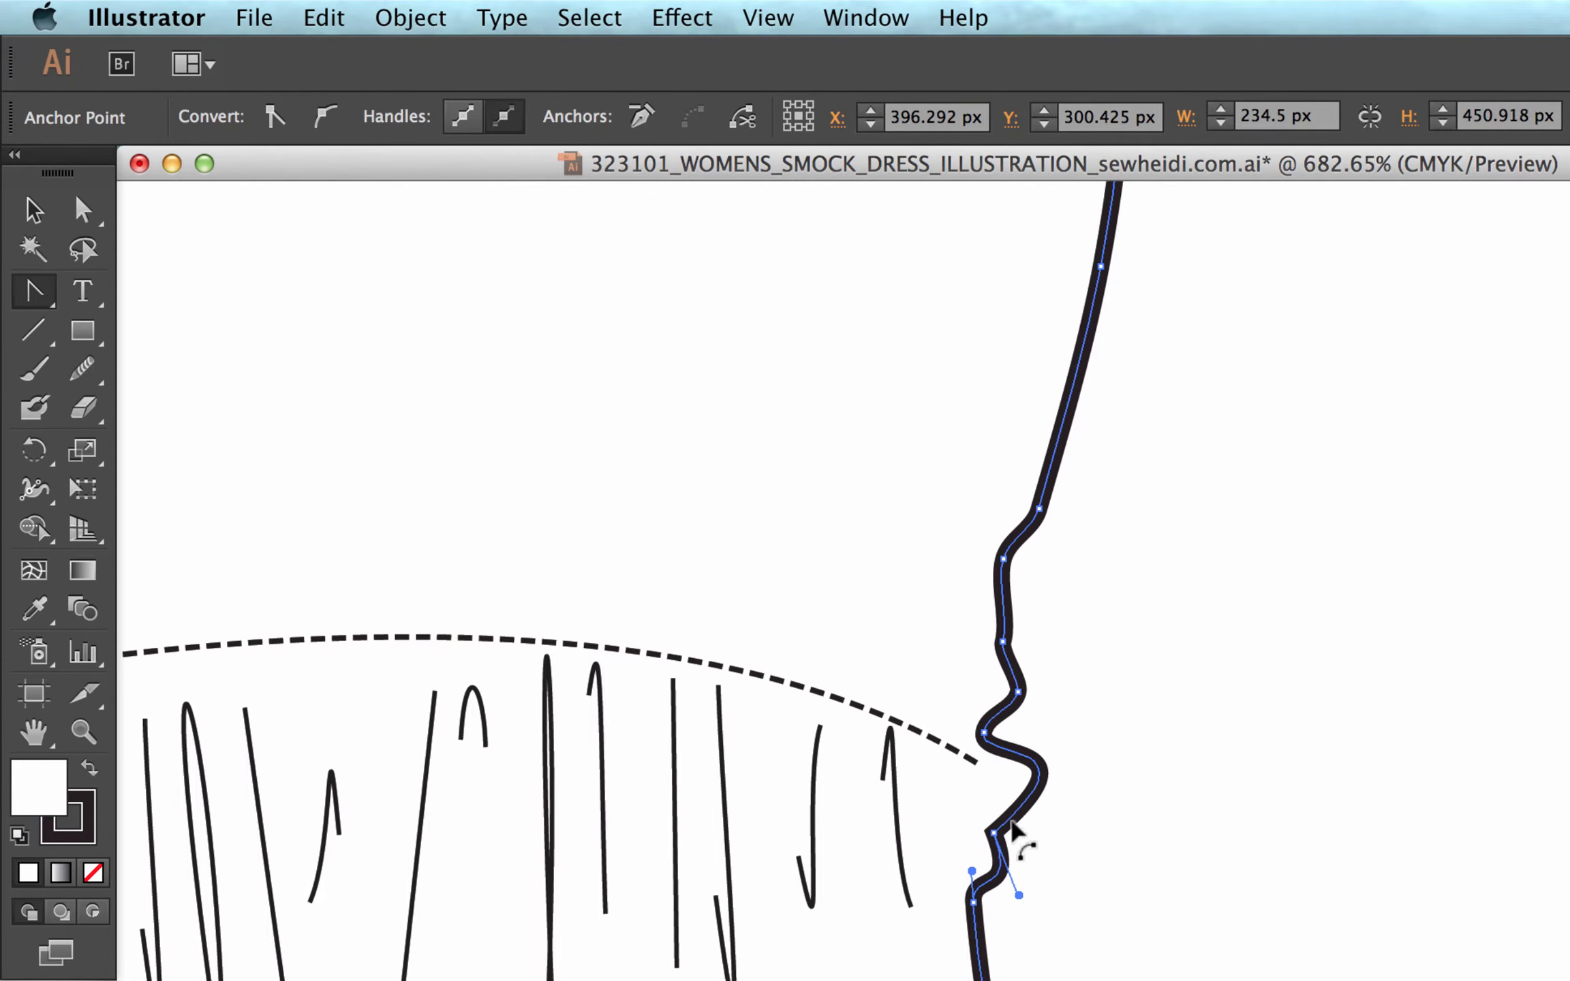
{"action": "key", "text": "a"}
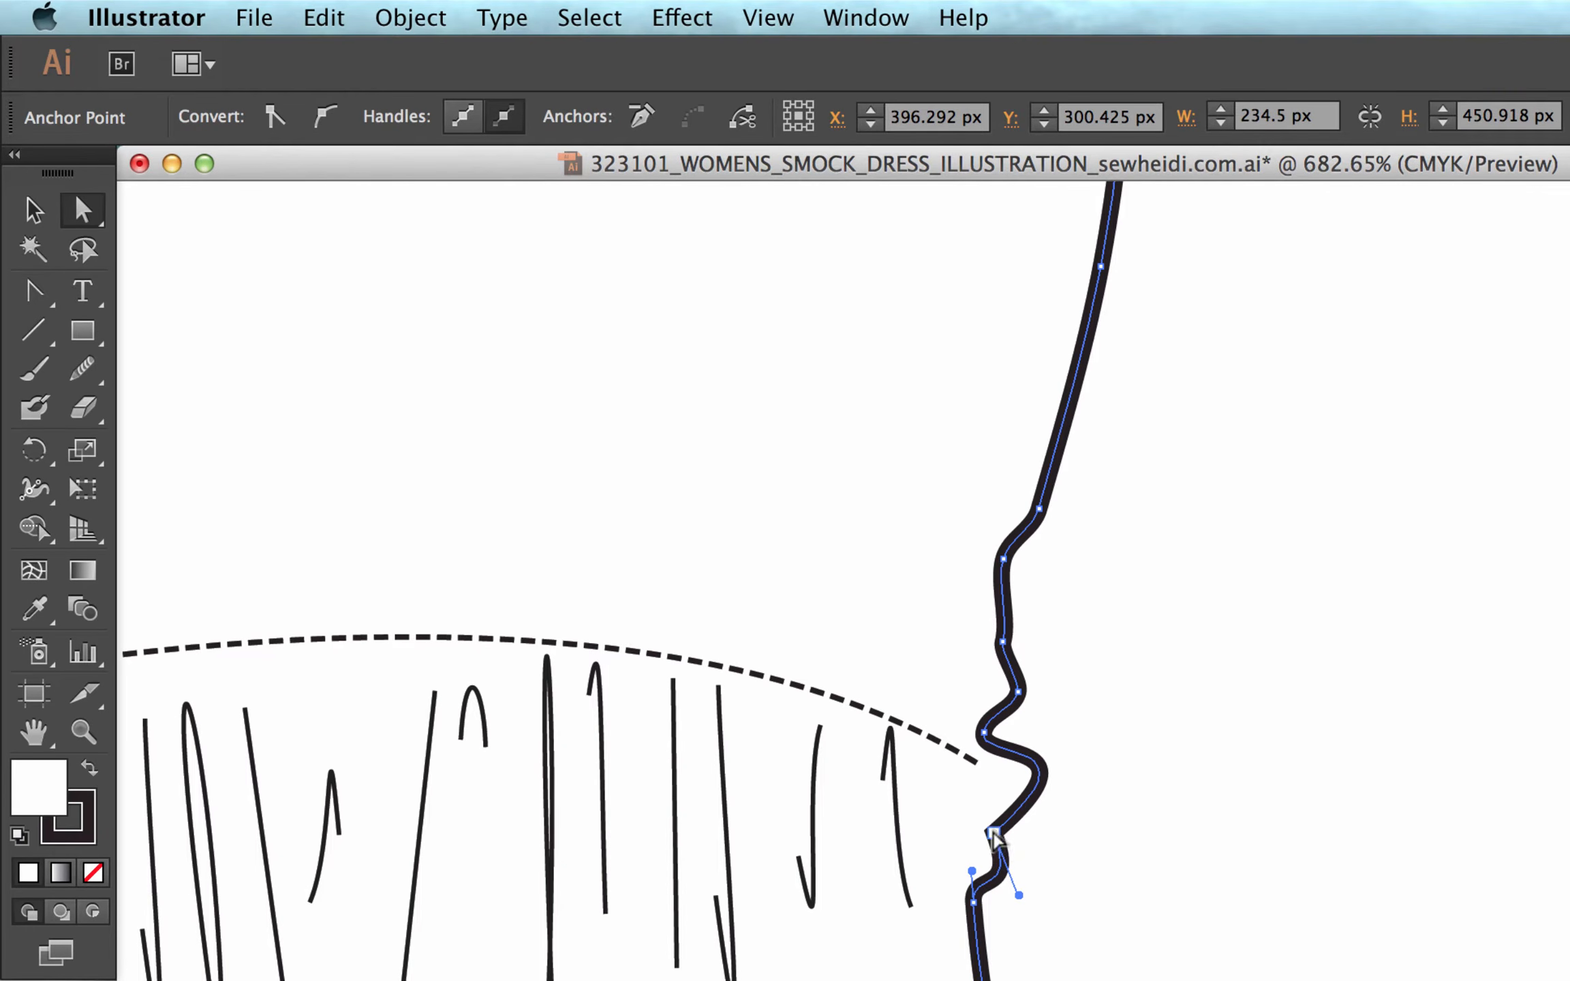
{"action": "left_click", "coordinate": [995, 834]}
{"action": "key", "text": "shift+c"}
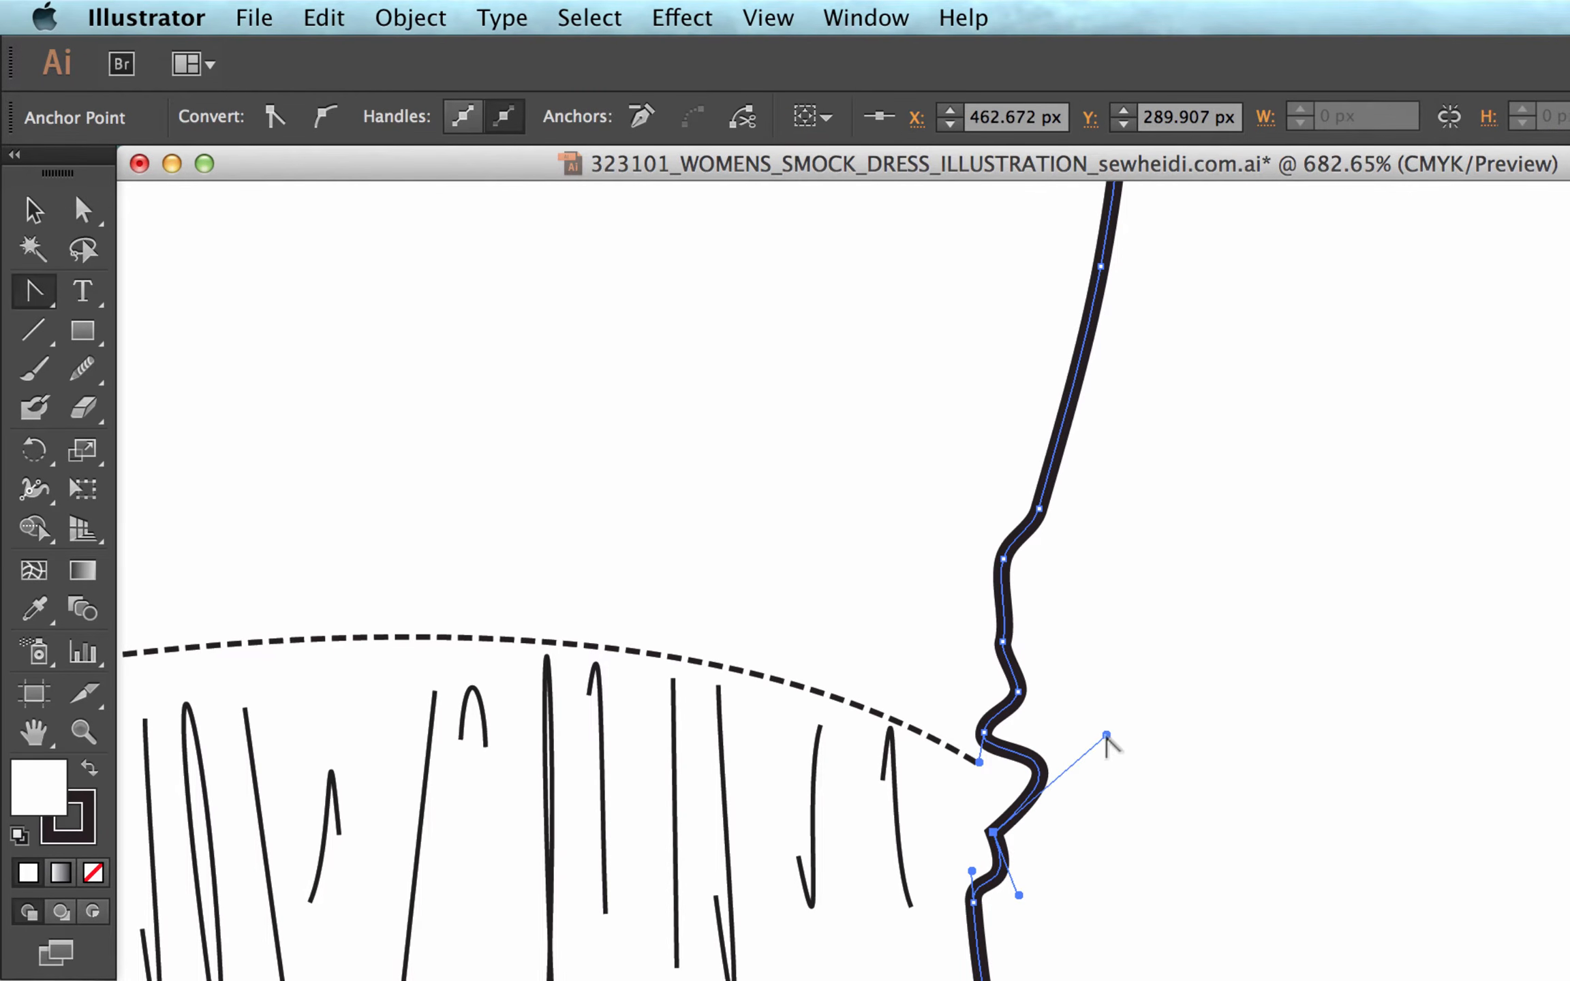
{"action": "left_click_drag", "start_coordinate": [1108, 736], "coordinate": [952, 779]}
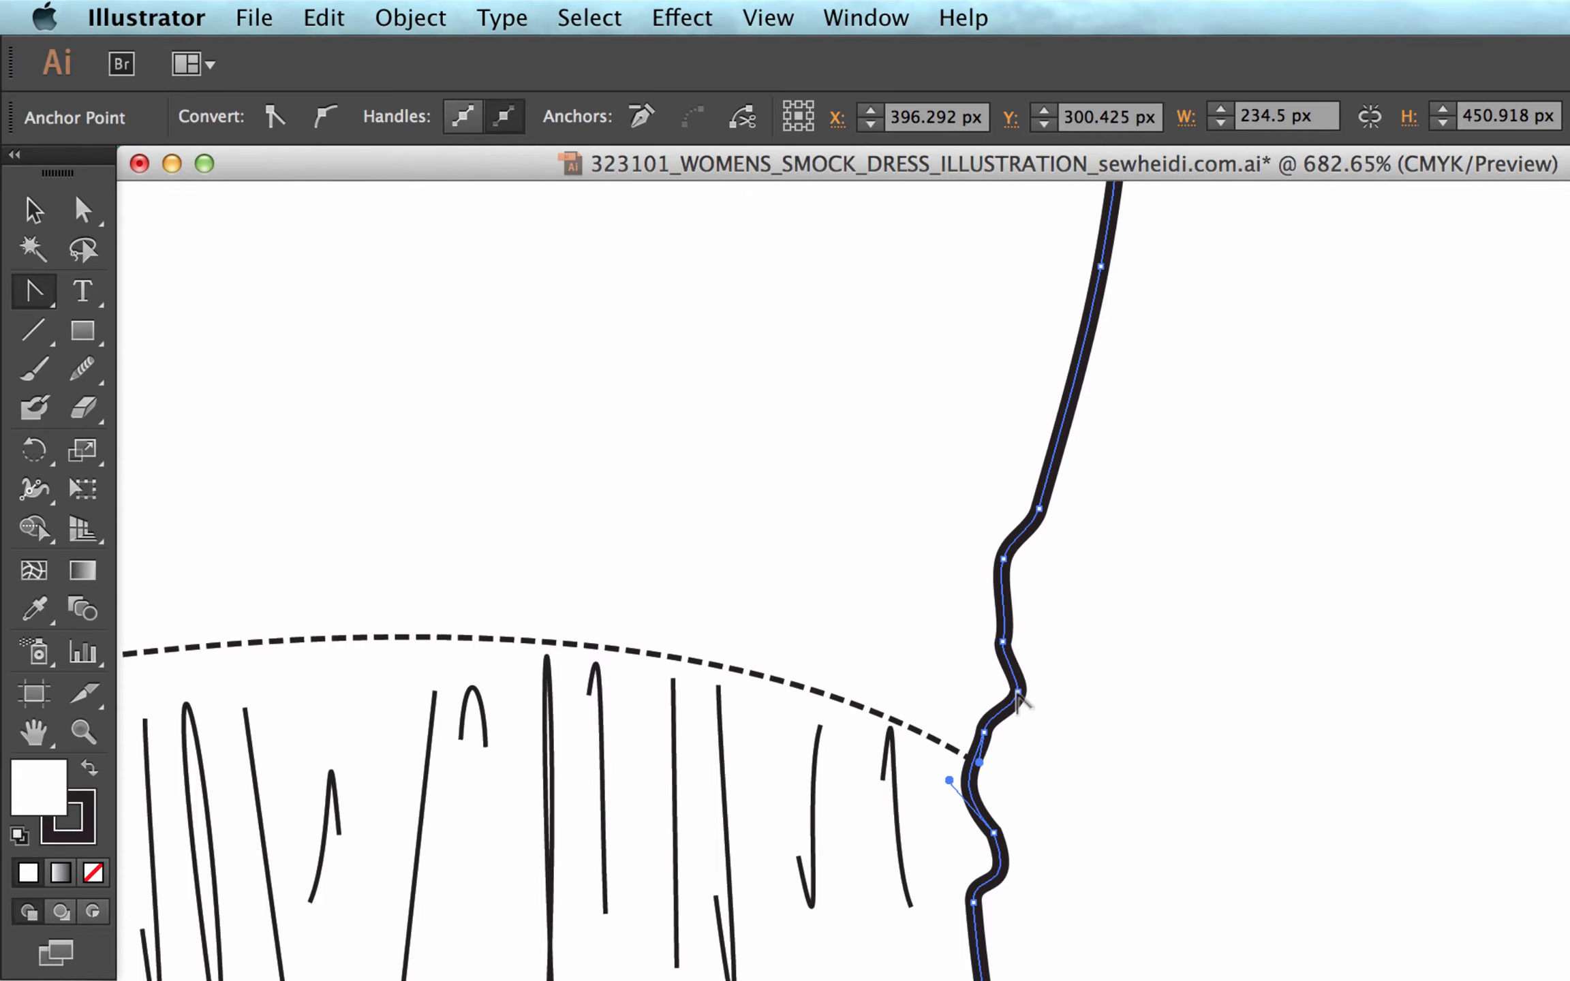
Move the outer bump's anchor point above the waist seam outward to about X 470.6, Y 277.5 px and convert it to a sharp corner.
{"action": "key", "text": "a"}
{"action": "left_click_drag", "start_coordinate": [1019, 693], "coordinate": [1055, 794]}
{"action": "left_click_drag", "start_coordinate": [1088, 687], "coordinate": [1103, 578]}
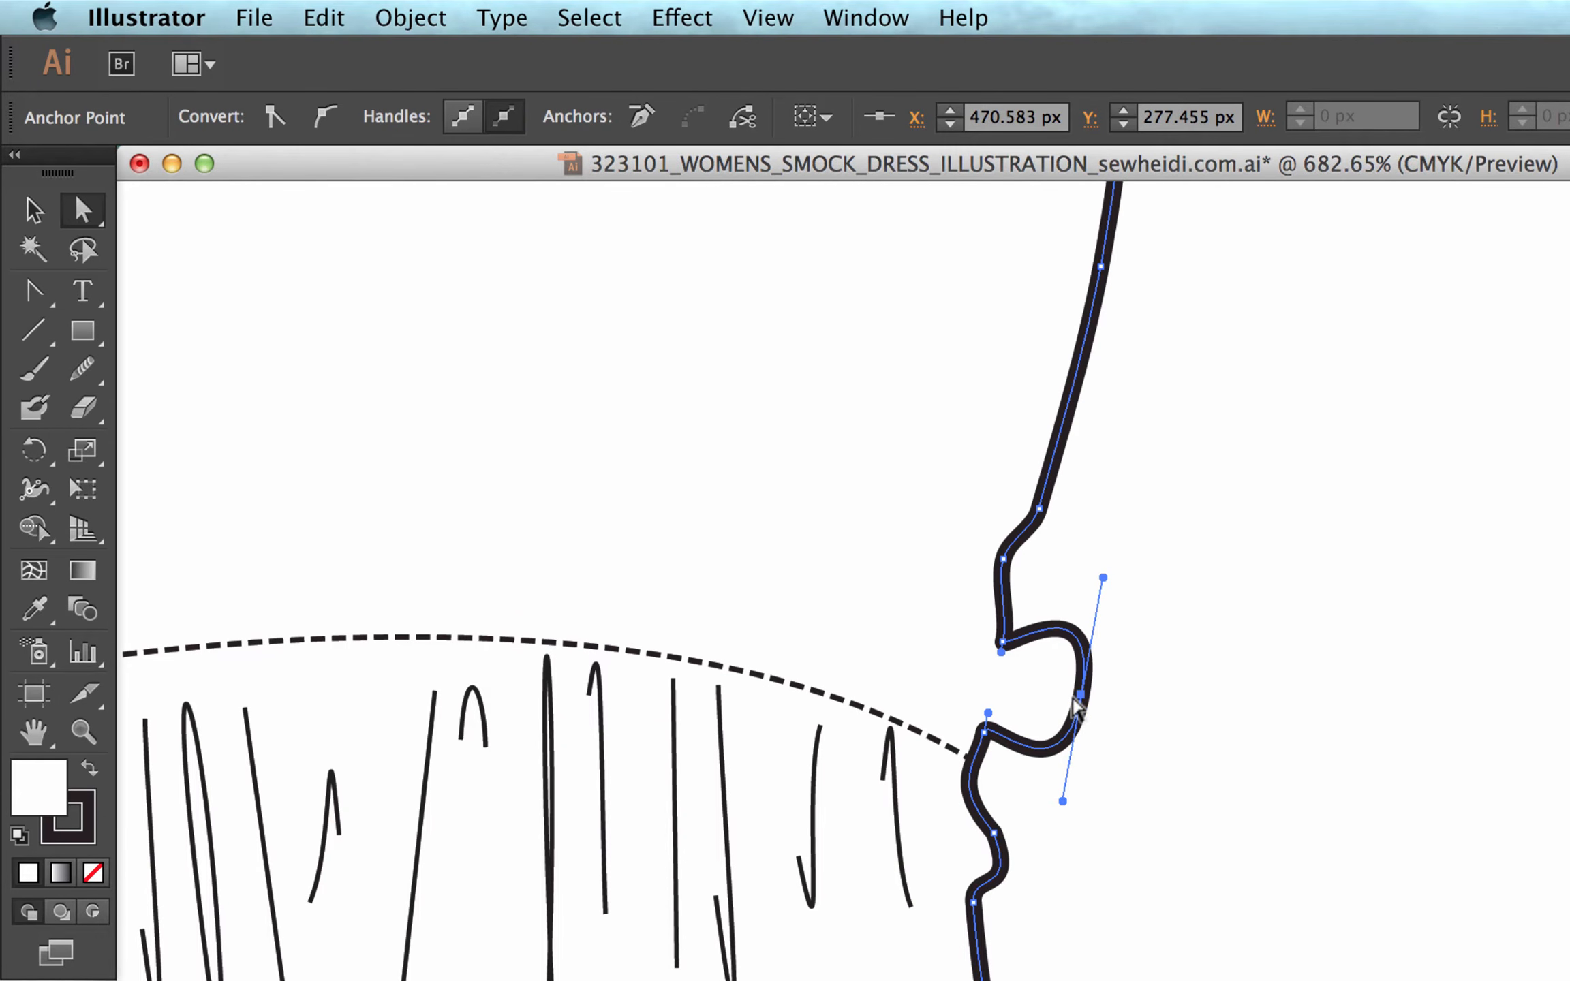
{"action": "key", "text": "p"}
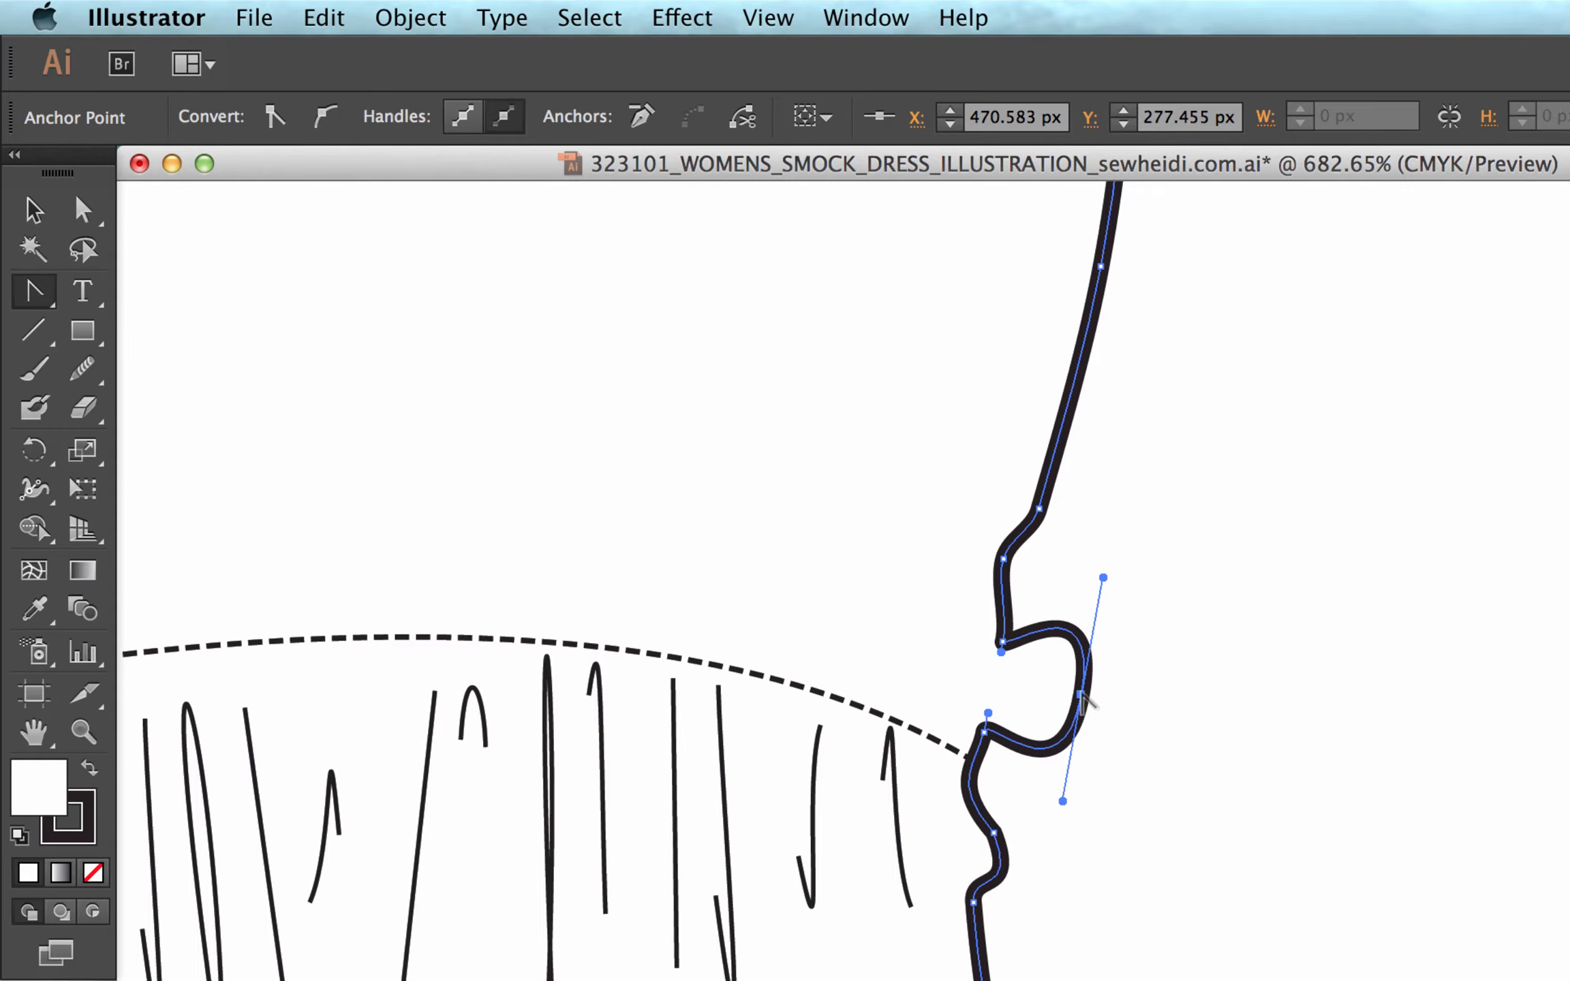
{"action": "left_click", "coordinate": [1082, 696]}
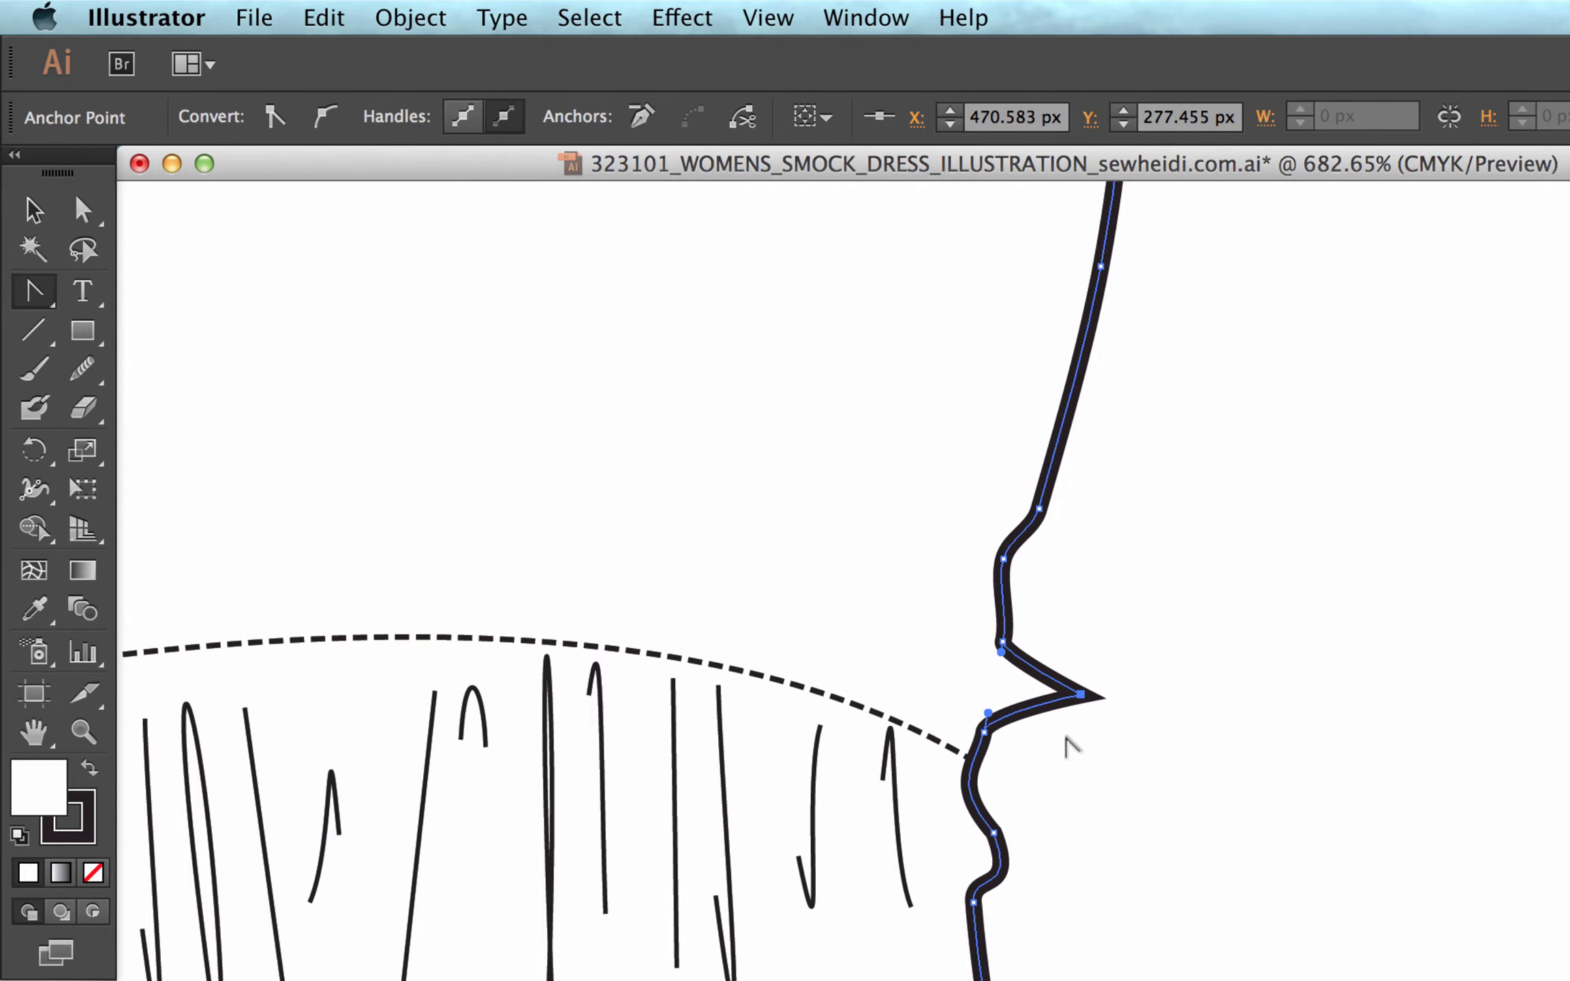
Round the sharp bump above the waist seam by pulling opposite handles out of its corner with the Convert Anchor Point tool, then deselect.
{"action": "left_click_drag", "start_coordinate": [1066, 740], "coordinate": [1109, 769]}
{"action": "key", "text": "a"}
{"action": "left_click", "coordinate": [1128, 695]}
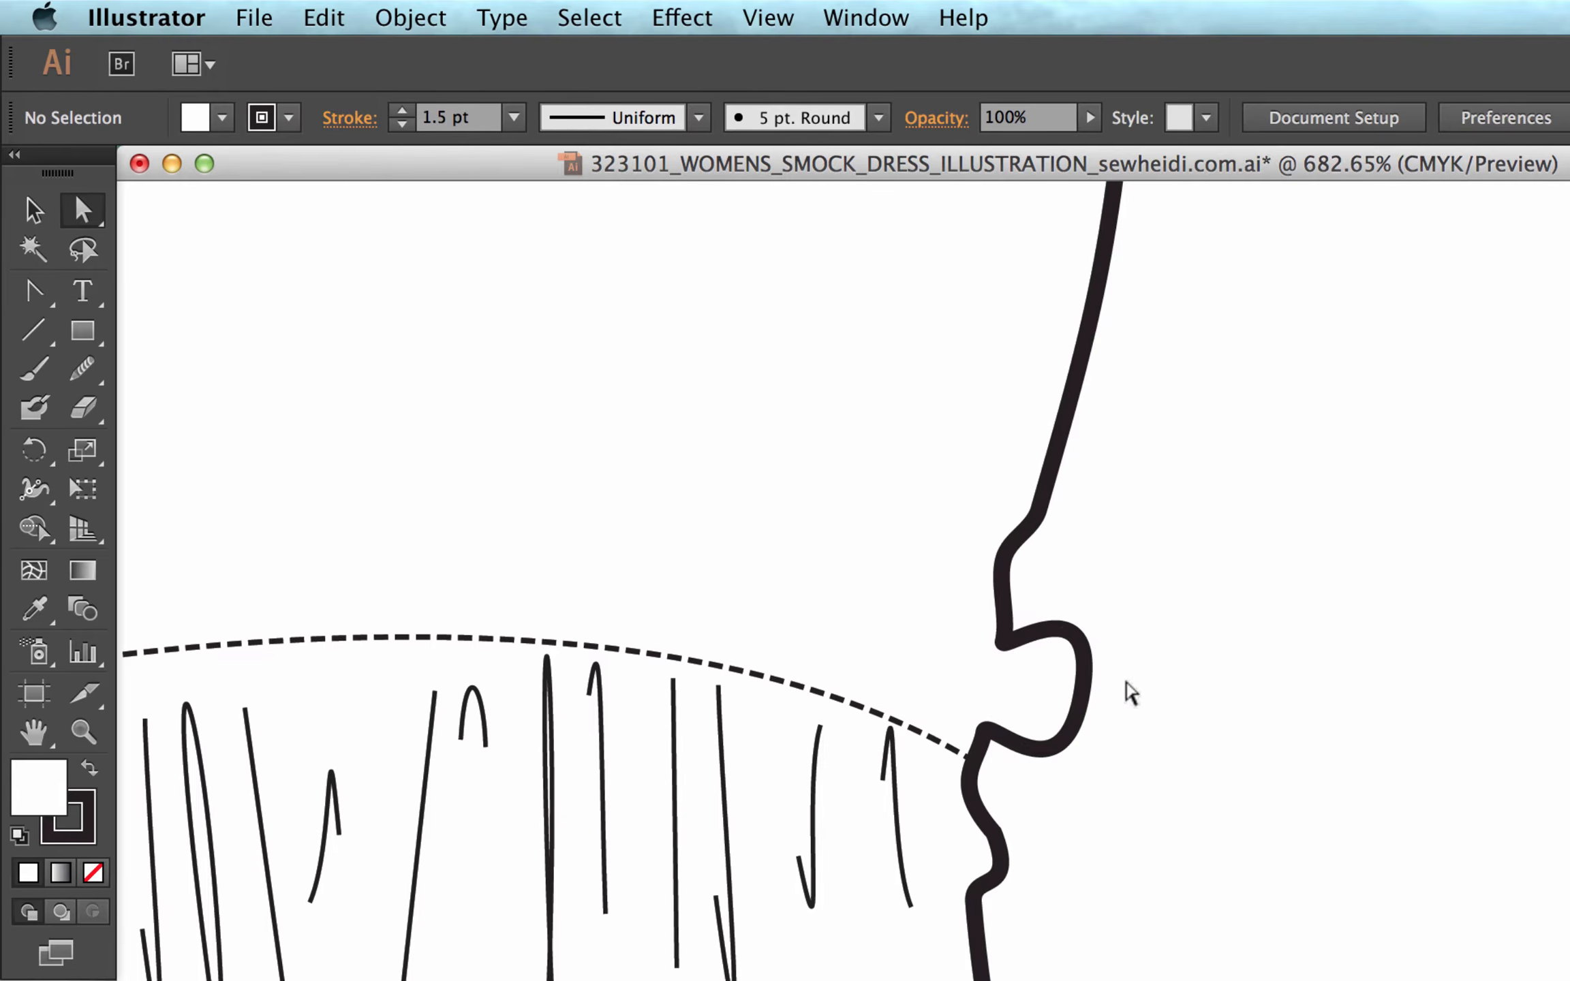
Convert the bump's anchor point to a corner and back to smooth, then lengthen its lower and upper handles.
{"action": "left_click_drag", "start_coordinate": [1125, 680], "coordinate": [1063, 713]}
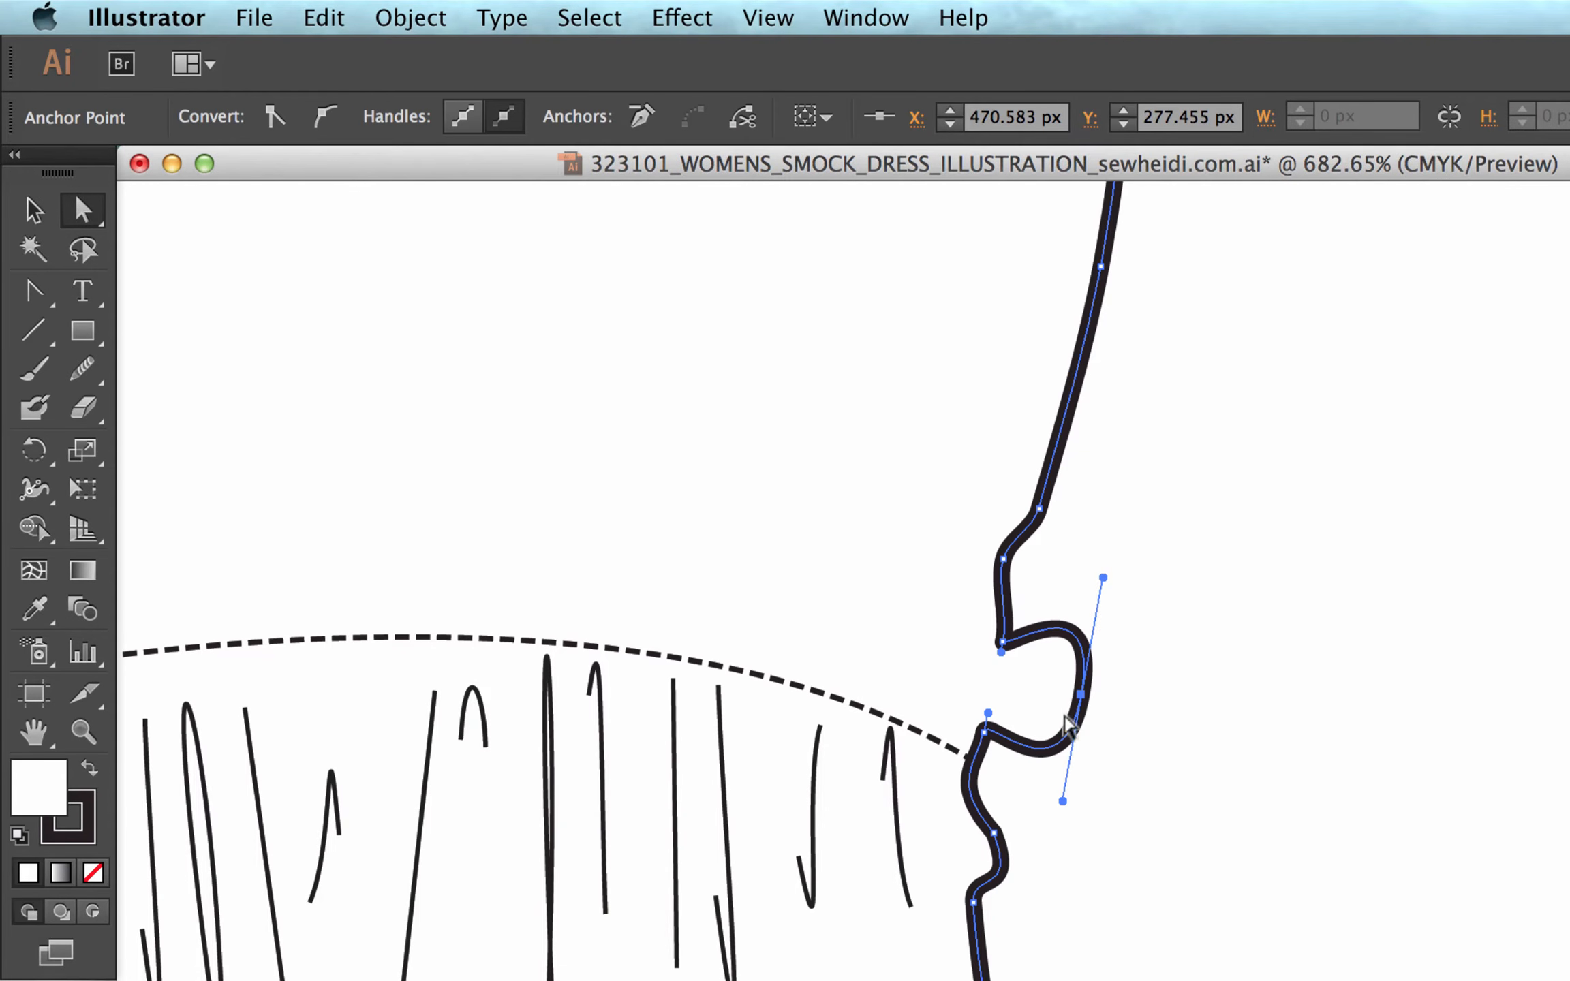
{"action": "left_click", "coordinate": [271, 117]}
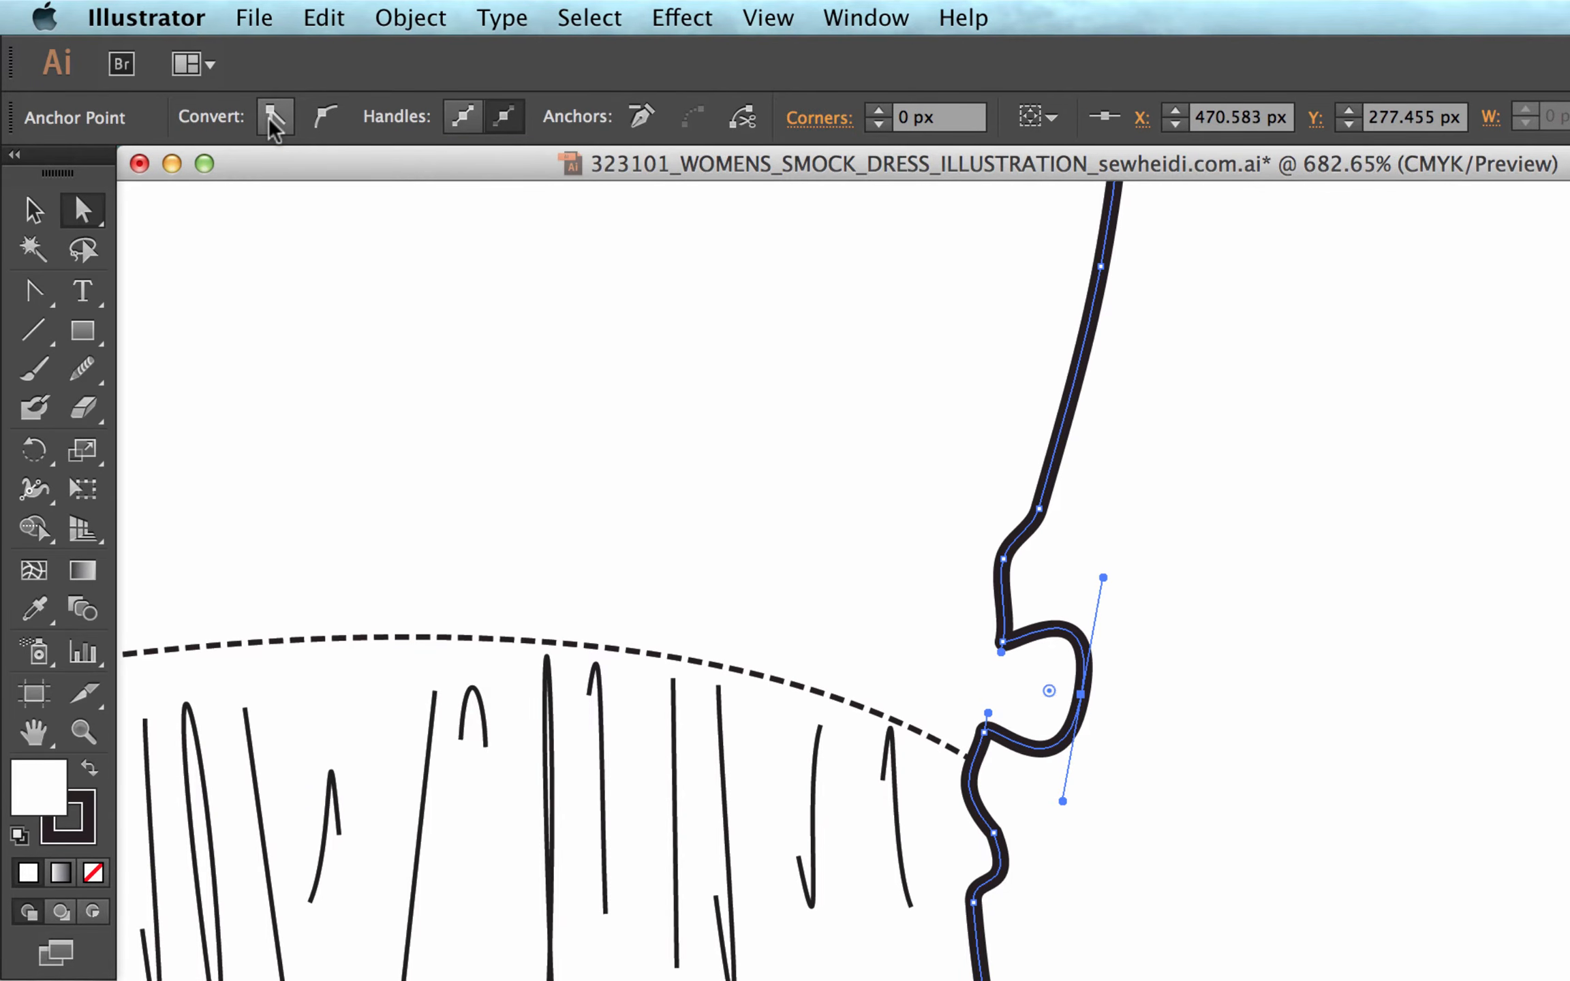
{"action": "left_click", "coordinate": [322, 121]}
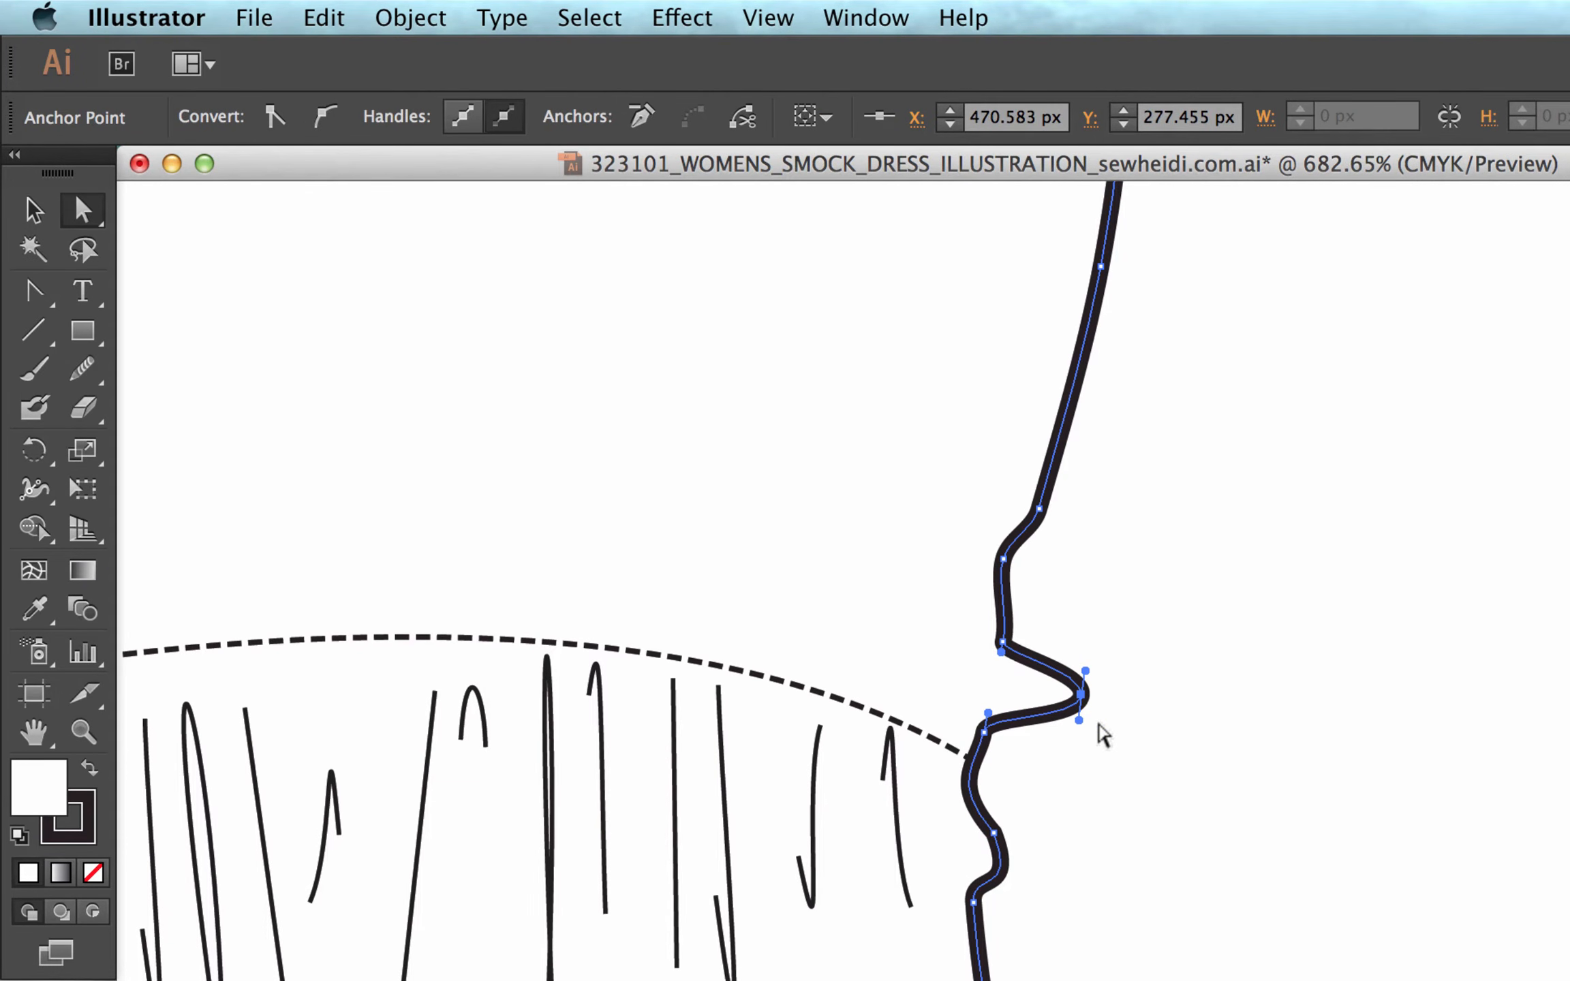
{"action": "left_click_drag", "start_coordinate": [1079, 720], "coordinate": [1066, 810]}
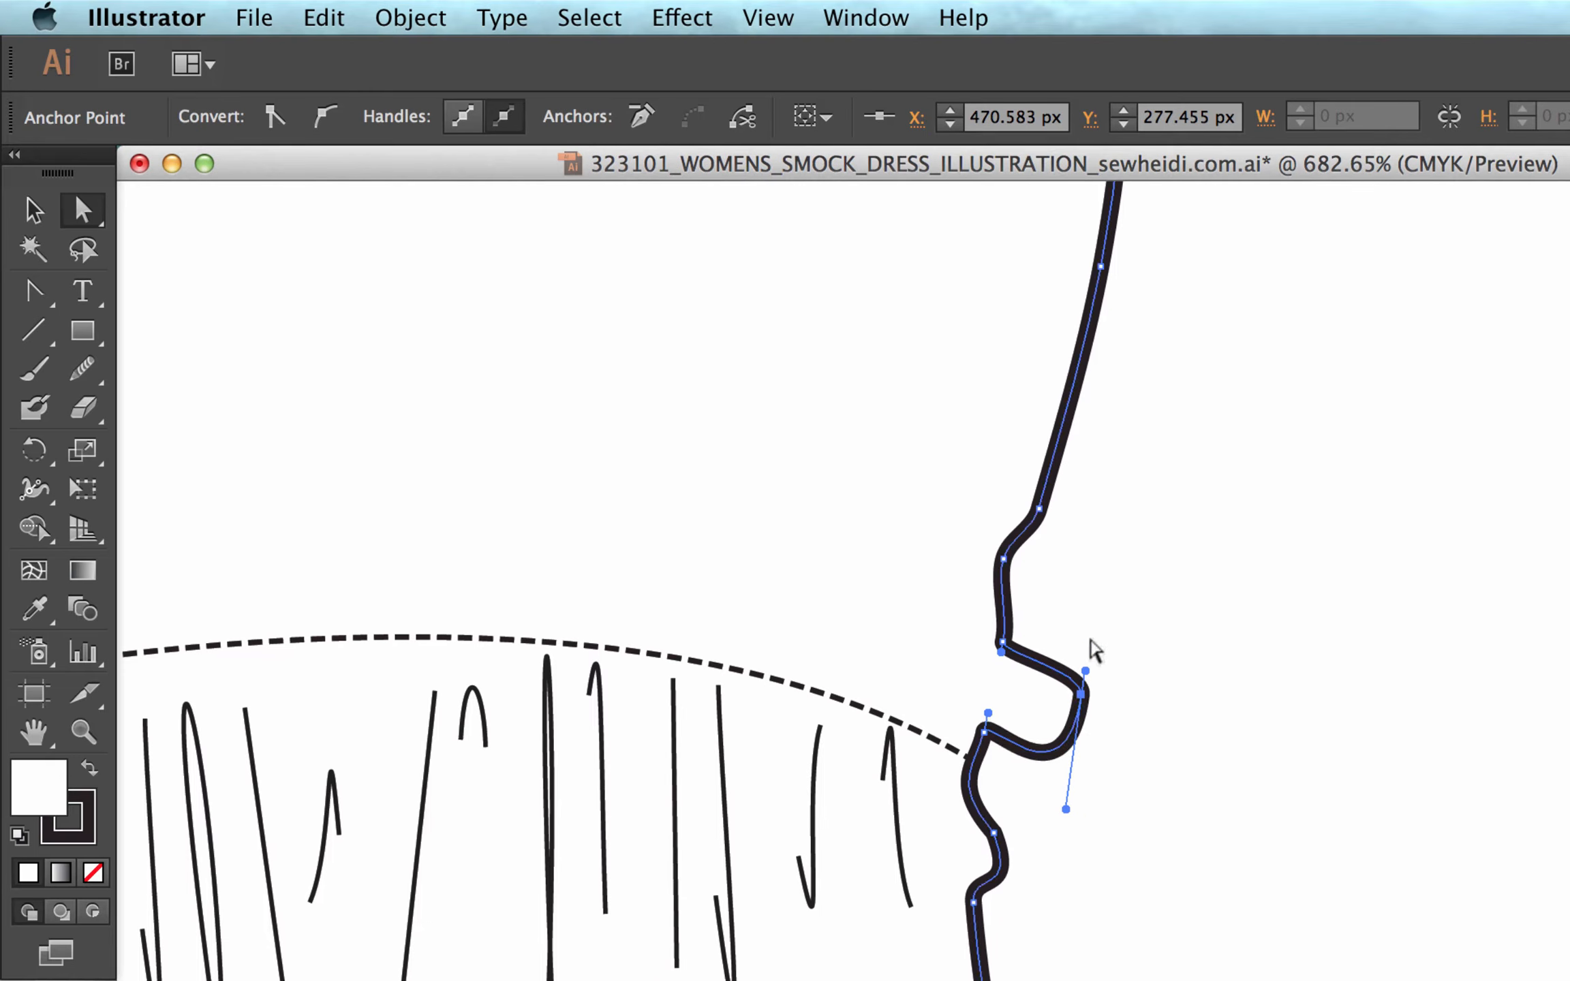
{"action": "left_click_drag", "start_coordinate": [1086, 671], "coordinate": [1106, 574]}
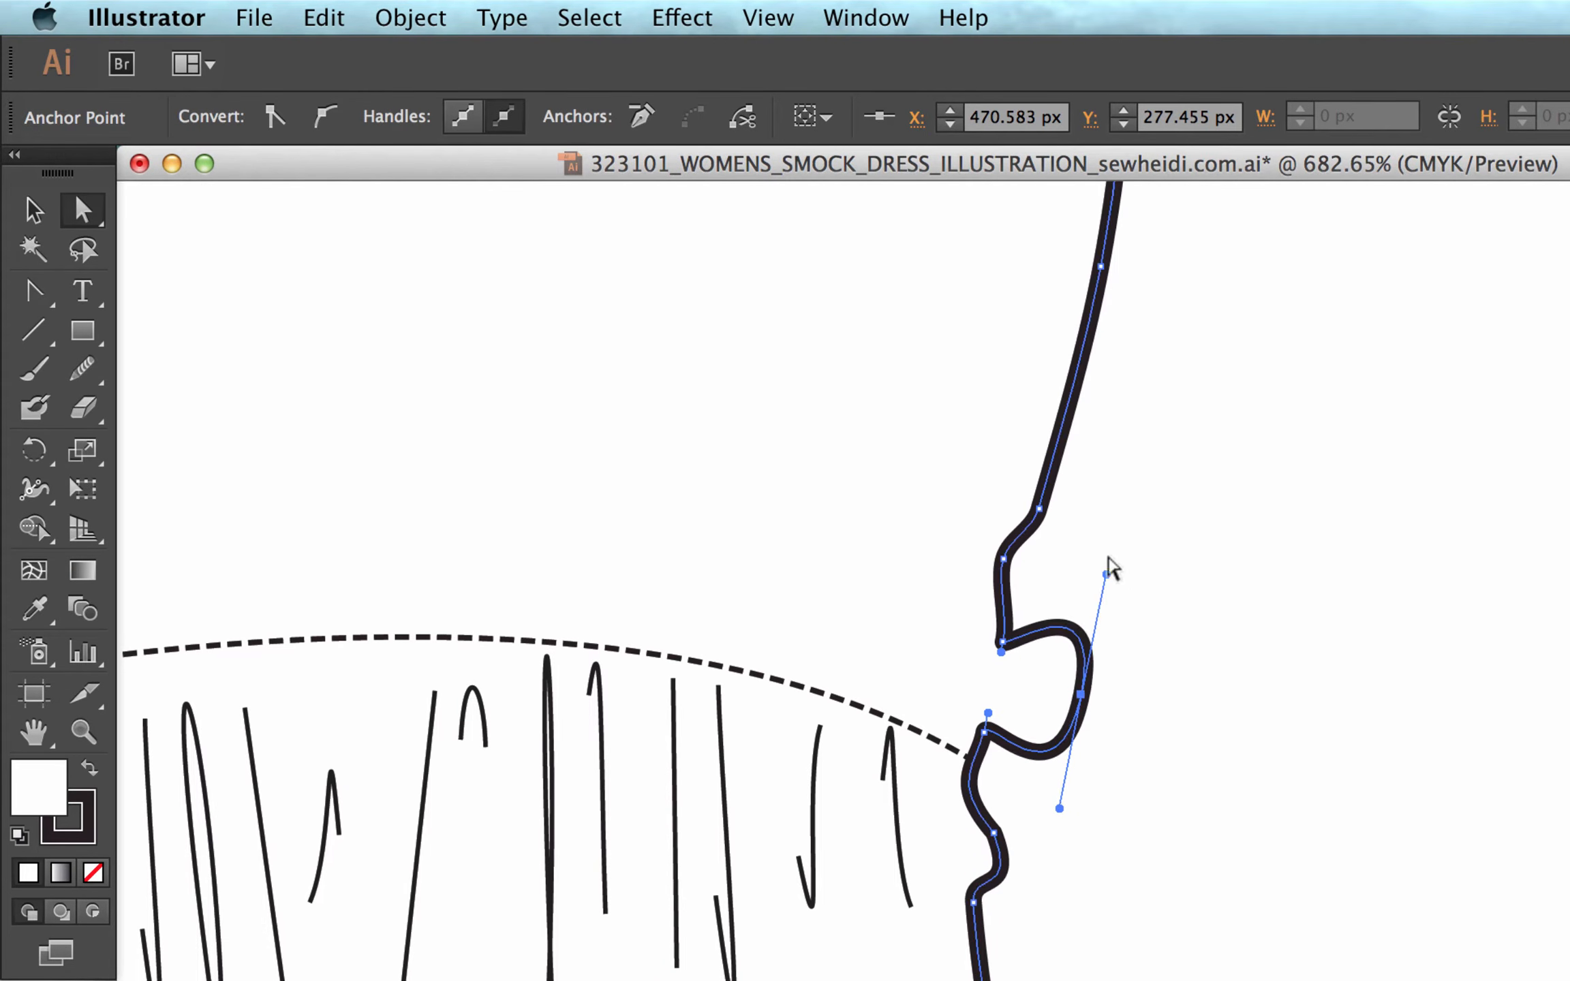
Remove only the upper handle of the bump's anchor point with the Convert Anchor Point tool.
{"action": "left_click", "coordinate": [39, 293]}
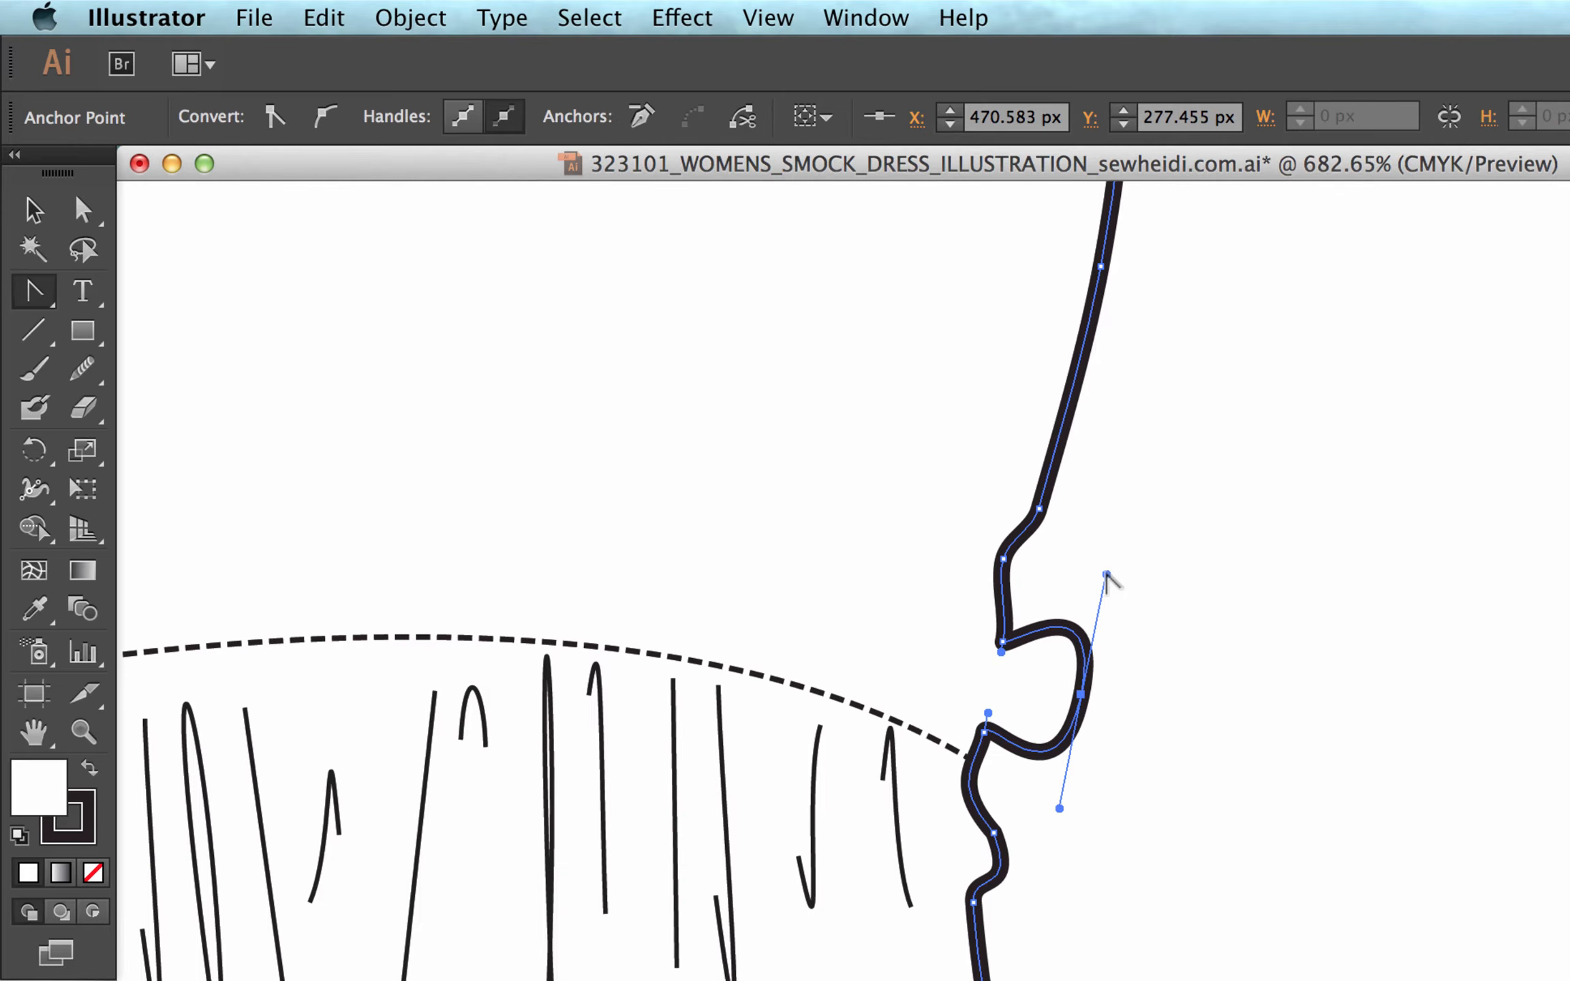
{"action": "mouse_move", "coordinate": [1106, 574]}
{"action": "left_mouse_down"}
{"action": "mouse_move", "coordinate": [1310, 617]}
{"action": "mouse_move", "coordinate": [1128, 572]}
{"action": "mouse_move", "coordinate": [1255, 641]}
{"action": "mouse_move", "coordinate": [1111, 564]}
{"action": "left_mouse_up"}
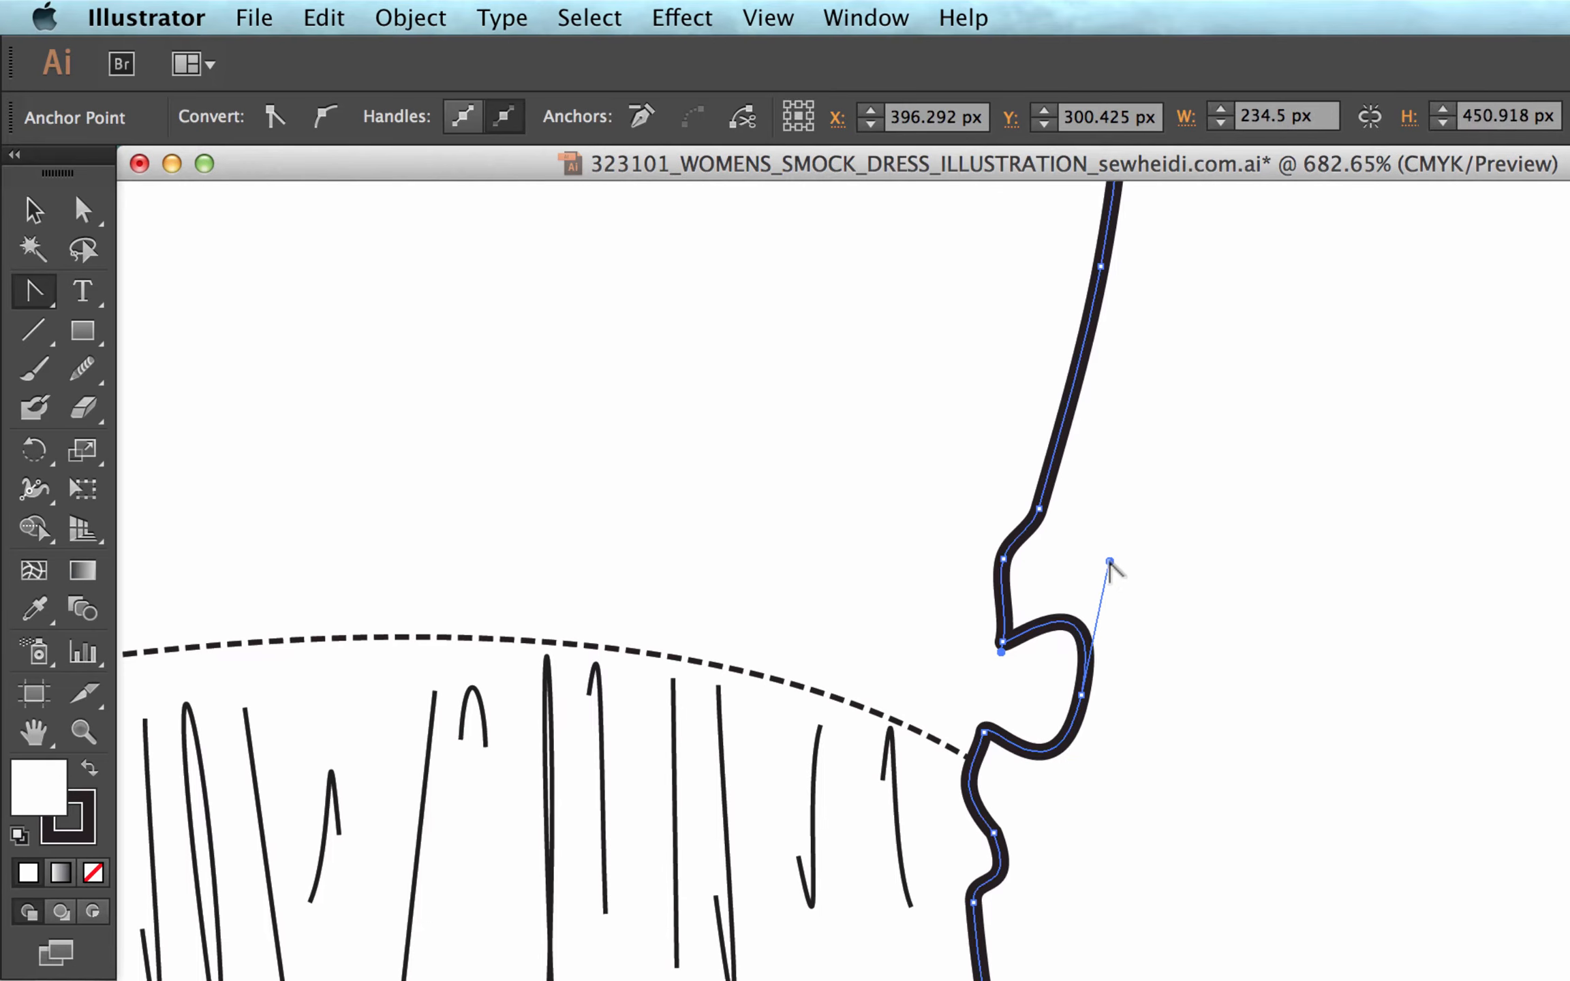
{"action": "left_click", "coordinate": [1114, 568], "text": "super"}
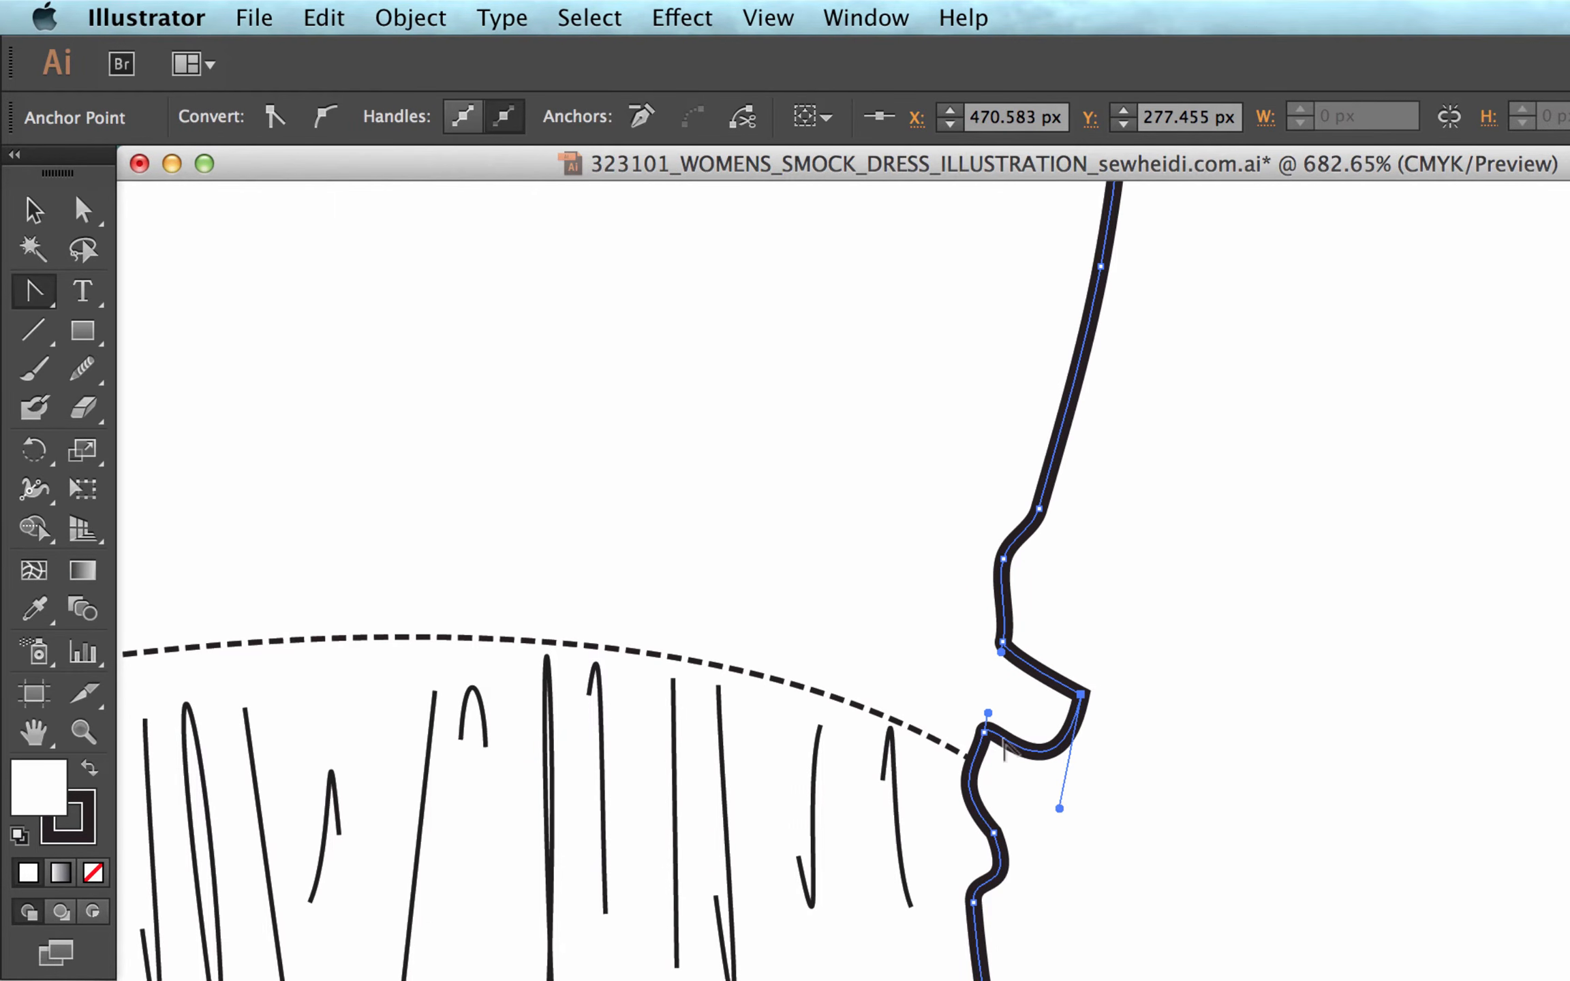
Move the bump's anchor point inward to about X 465.9, Y 276.1 px, reshape its handles into a small rounded bump, and deselect the outline.
{"action": "key", "text": "a"}
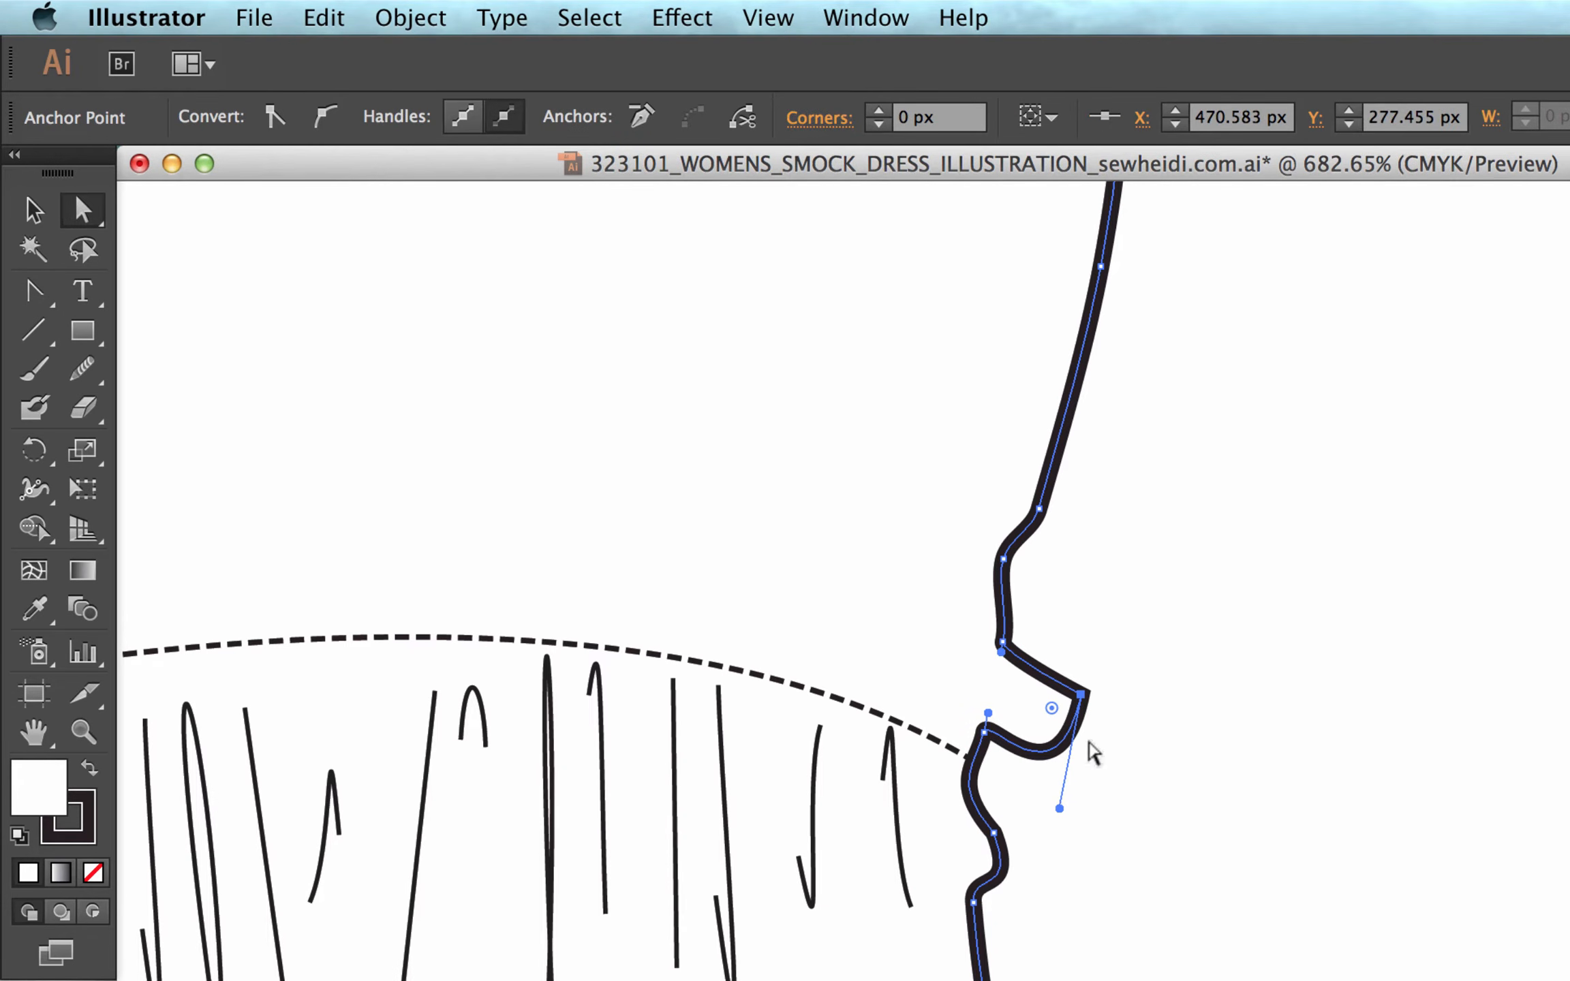
{"action": "left_click_drag", "start_coordinate": [1083, 696], "coordinate": [1030, 680]}
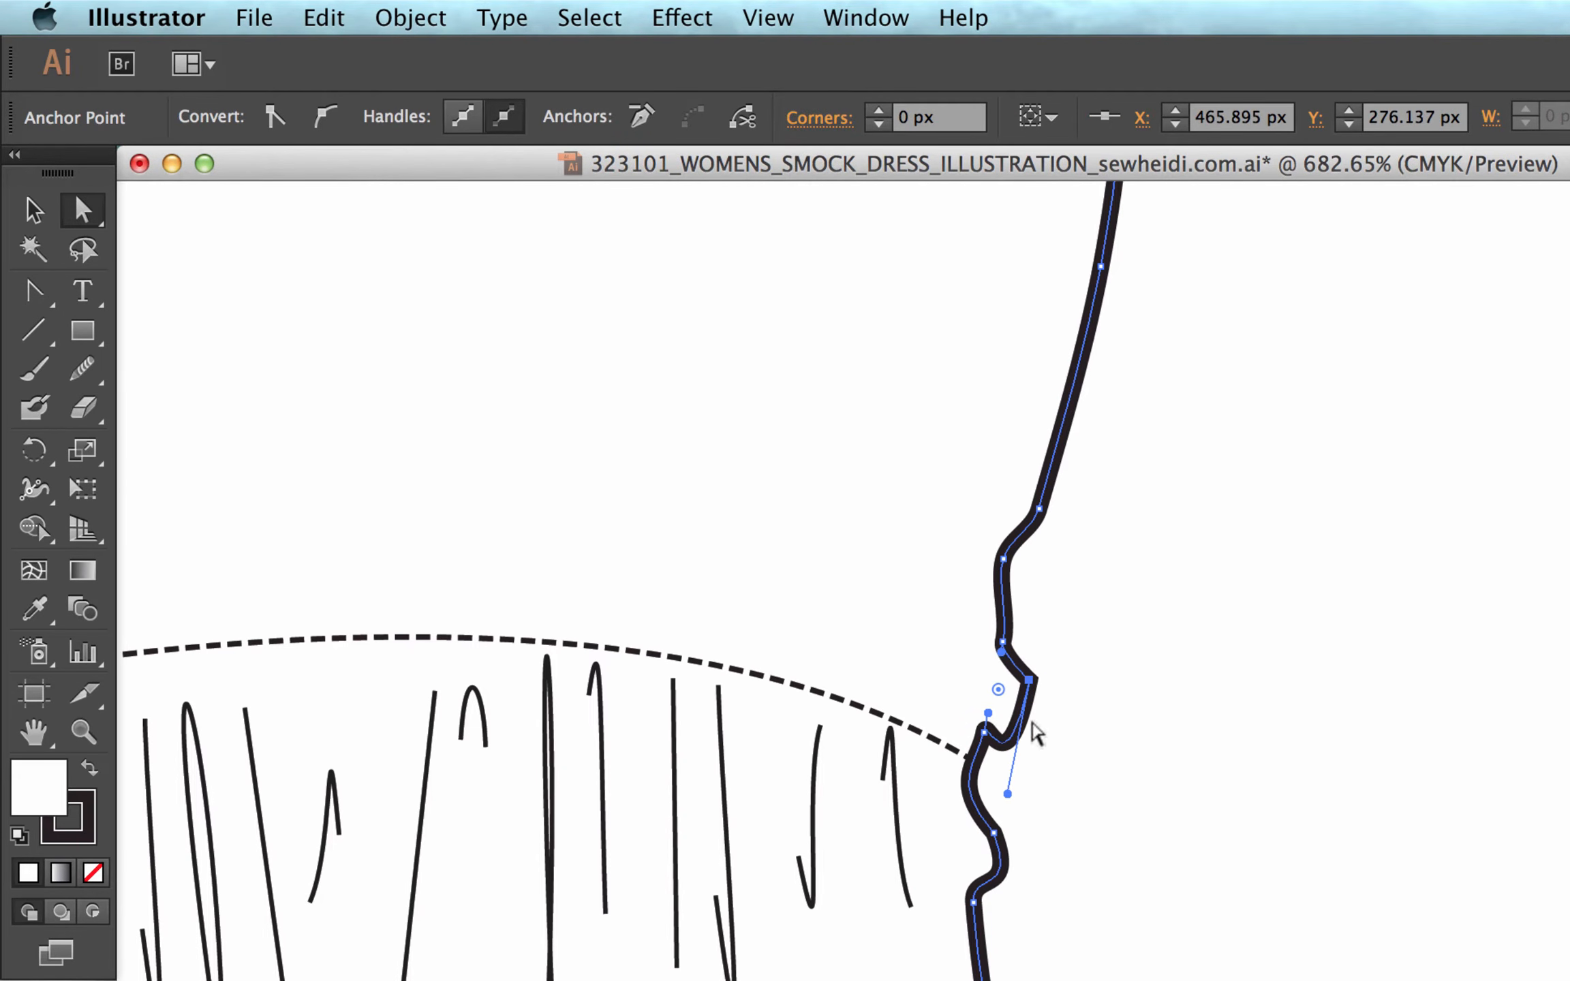
{"action": "left_click_drag", "start_coordinate": [1006, 778], "coordinate": [993, 684]}
{"action": "key", "text": "shift+c"}
{"action": "key", "text": "a"}
{"action": "left_click", "coordinate": [1172, 712]}
Draw a vertical wavy practice path with the Pen tool in the empty area outside the dress's left waist.
{"action": "key", "text": "super+minus"}
{"action": "key", "text": "super+minus"}
{"action": "key", "text": "super+minus"}
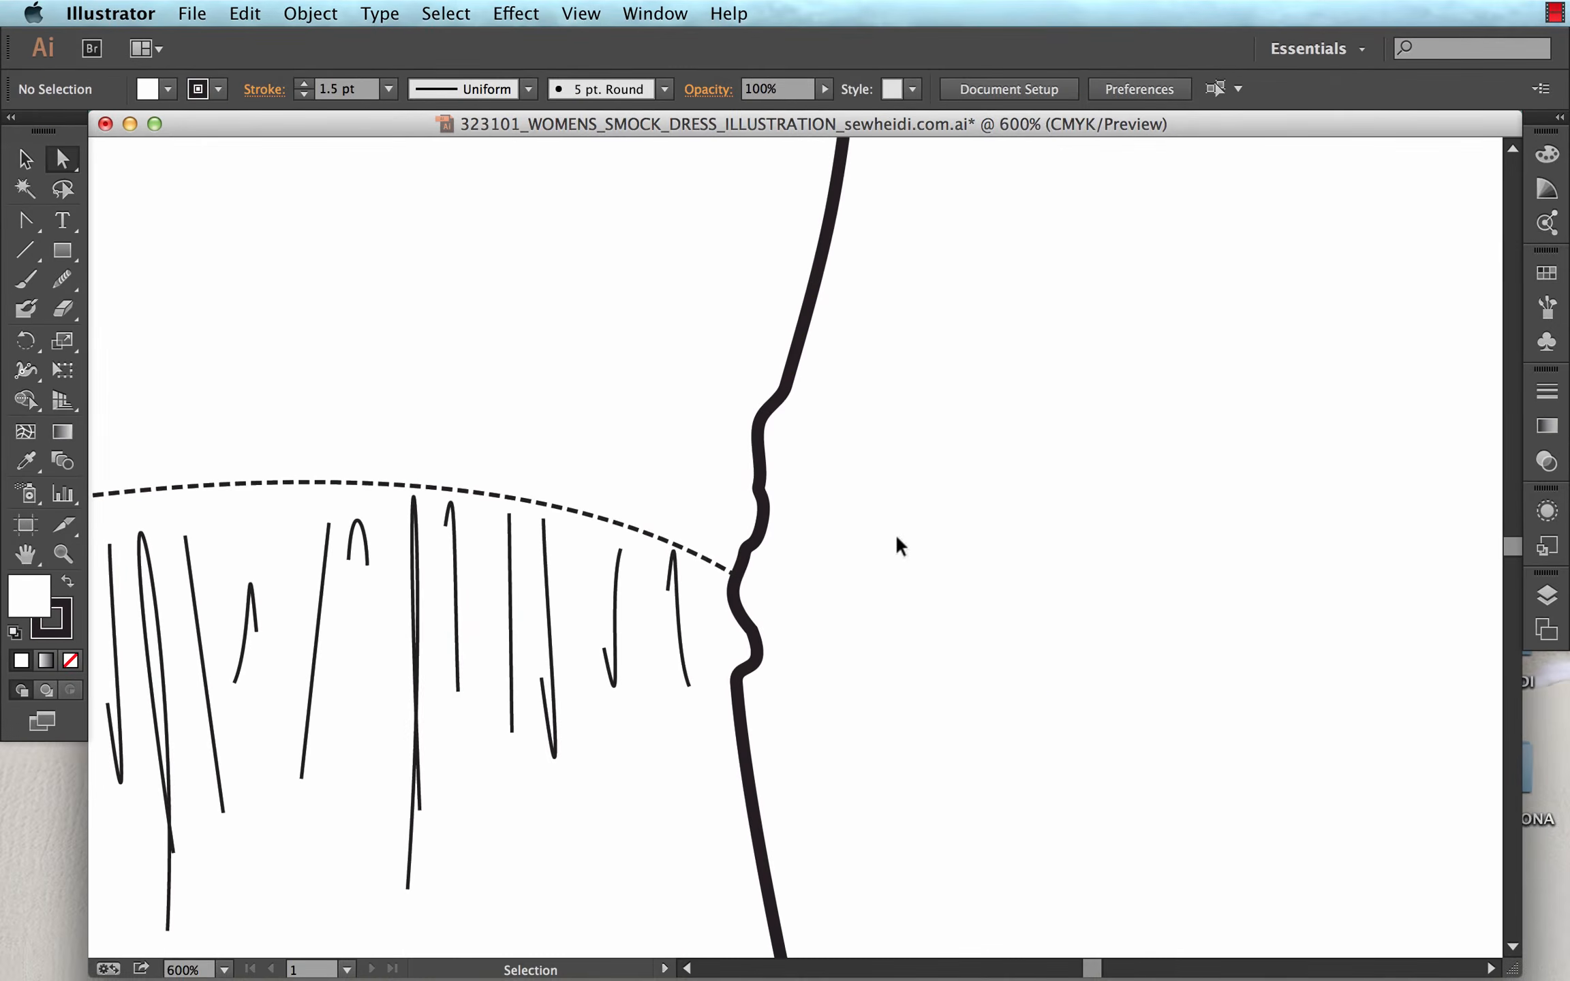
{"action": "key", "text": "space"}
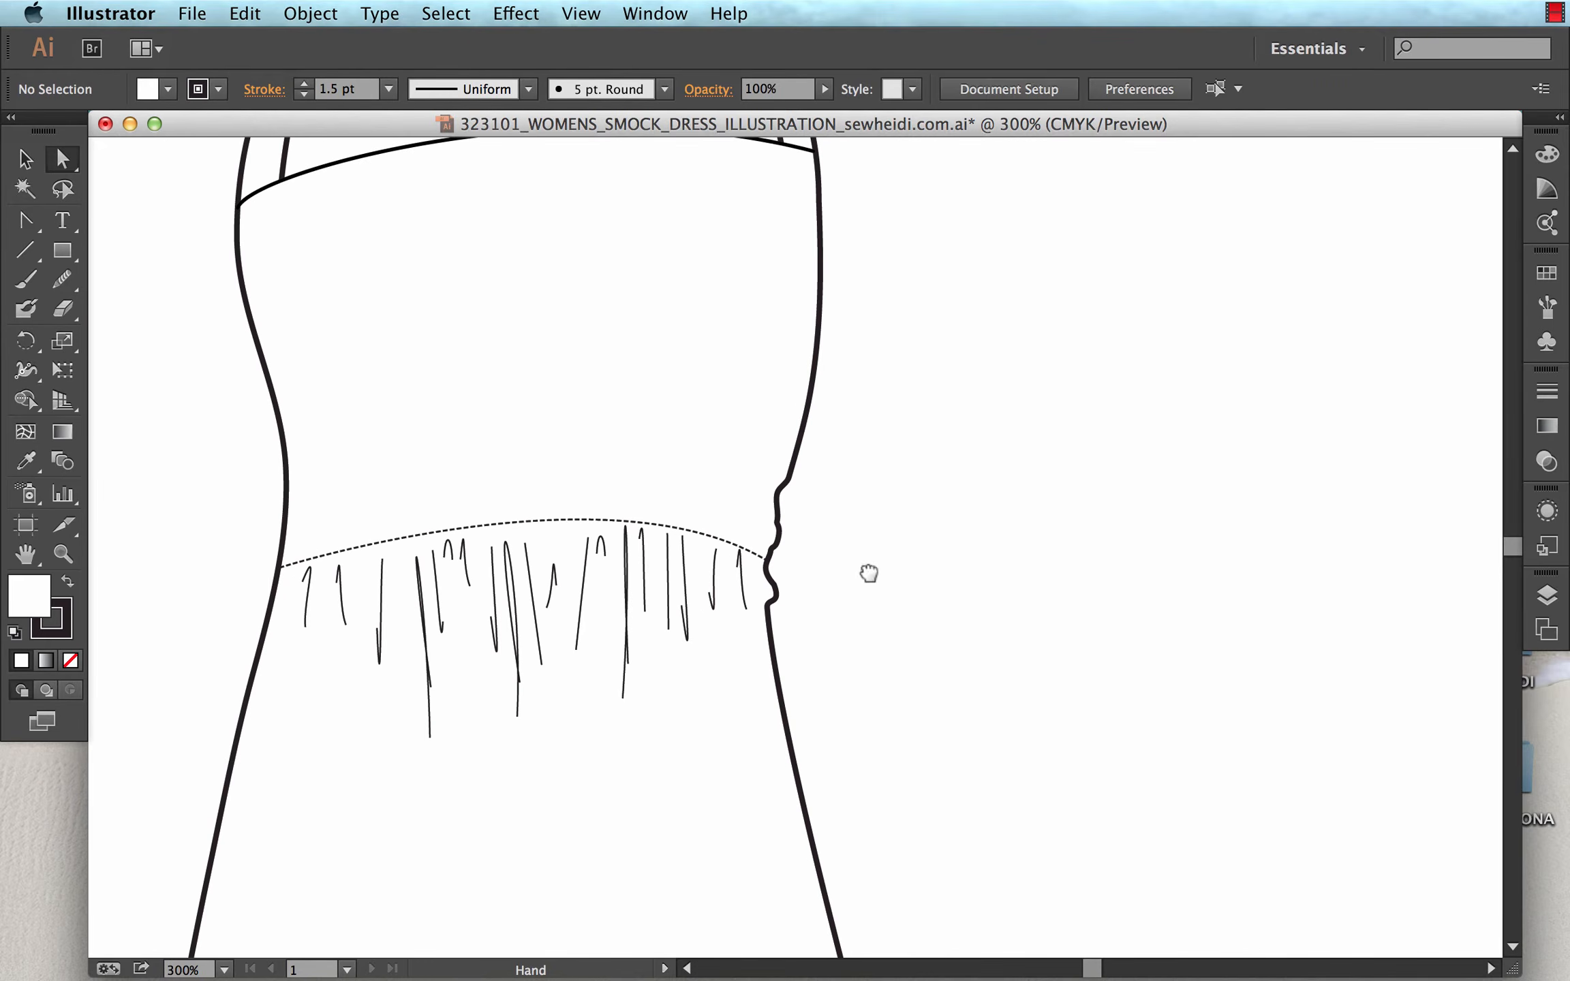
{"action": "left_click_drag", "start_coordinate": [869, 574], "coordinate": [1149, 620]}
{"action": "left_click_drag", "start_coordinate": [632, 613], "coordinate": [858, 626]}
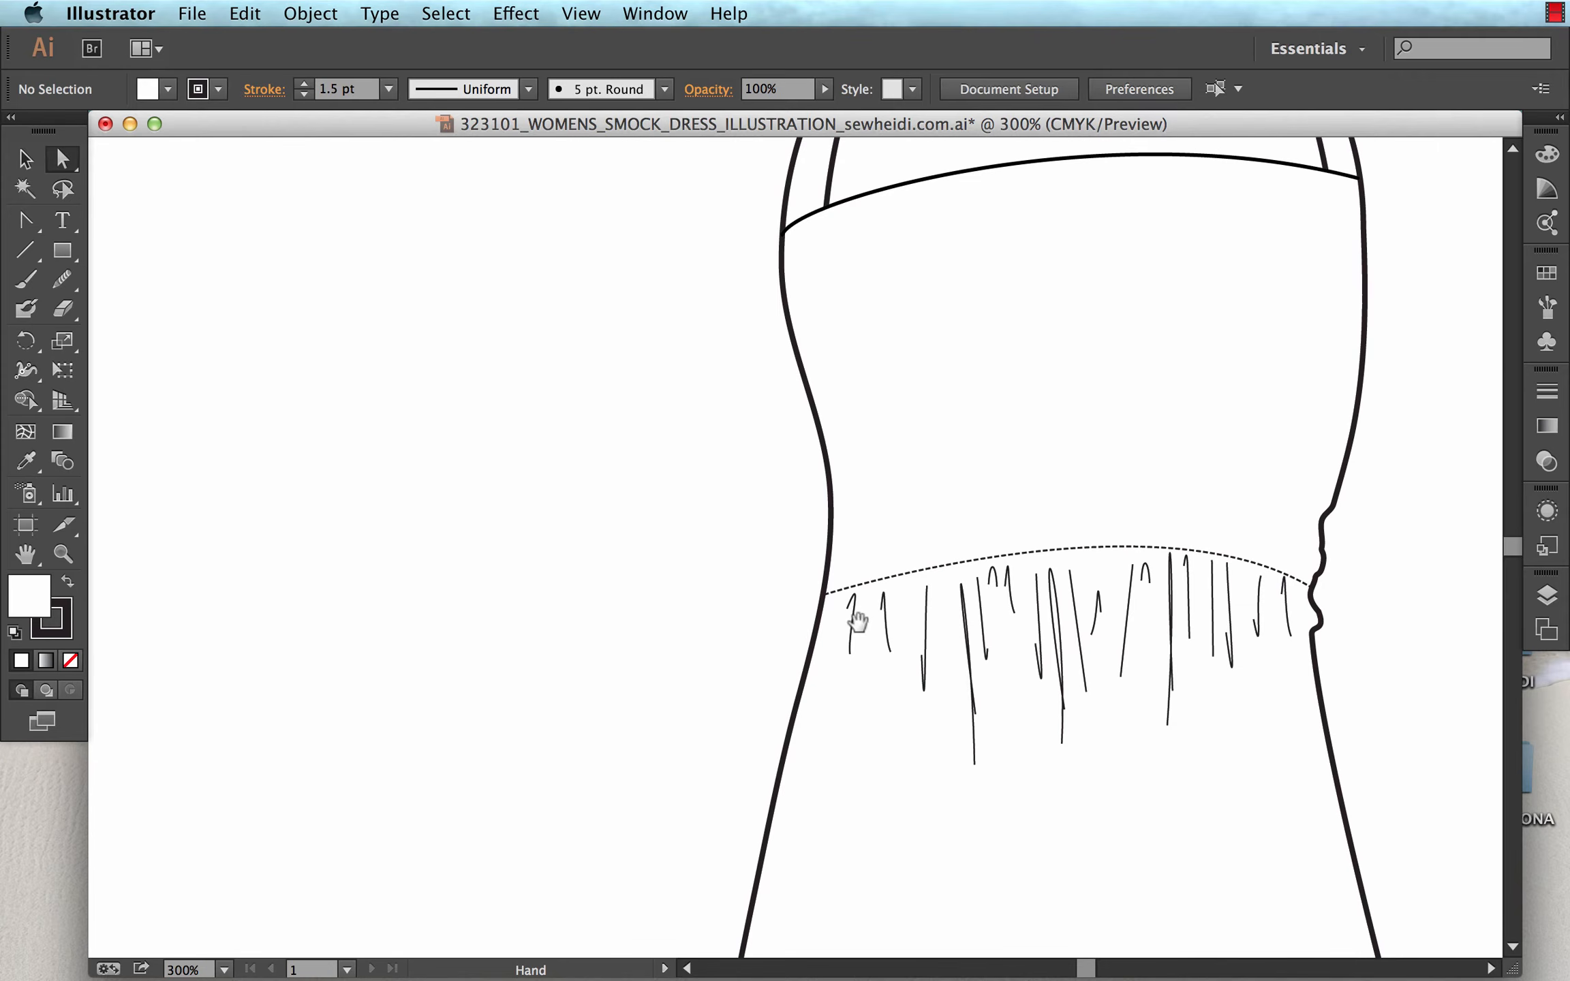
{"action": "key", "text": "z"}
{"action": "left_click_drag", "start_coordinate": [345, 387], "coordinate": [823, 777]}
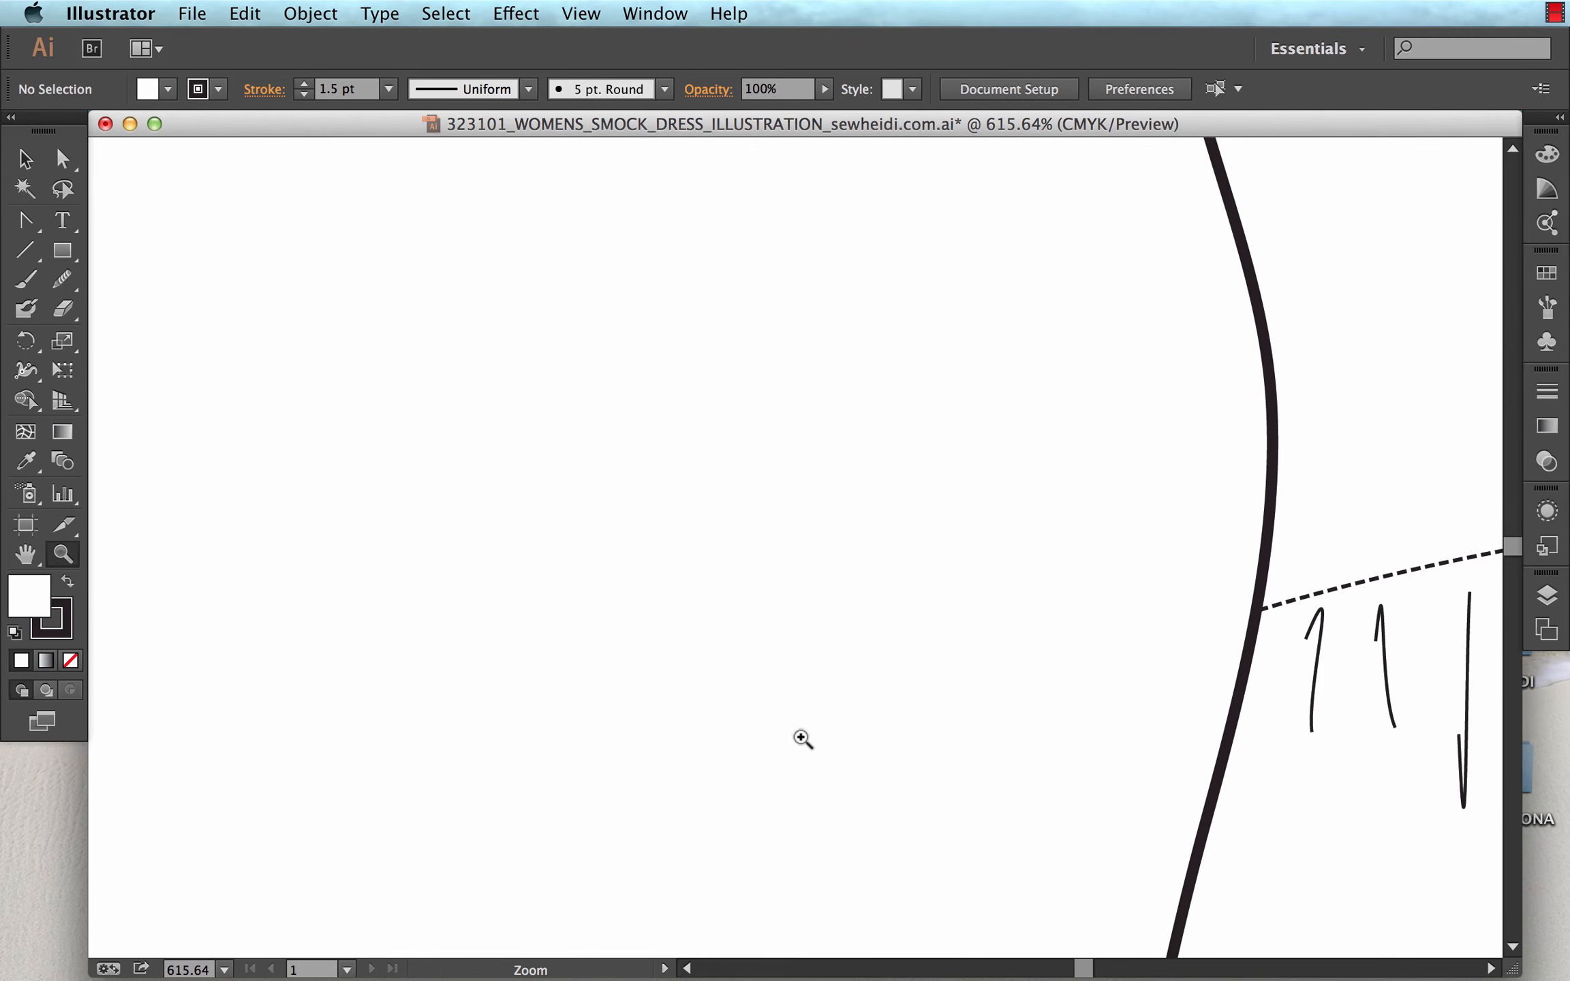
{"action": "key", "text": "p"}
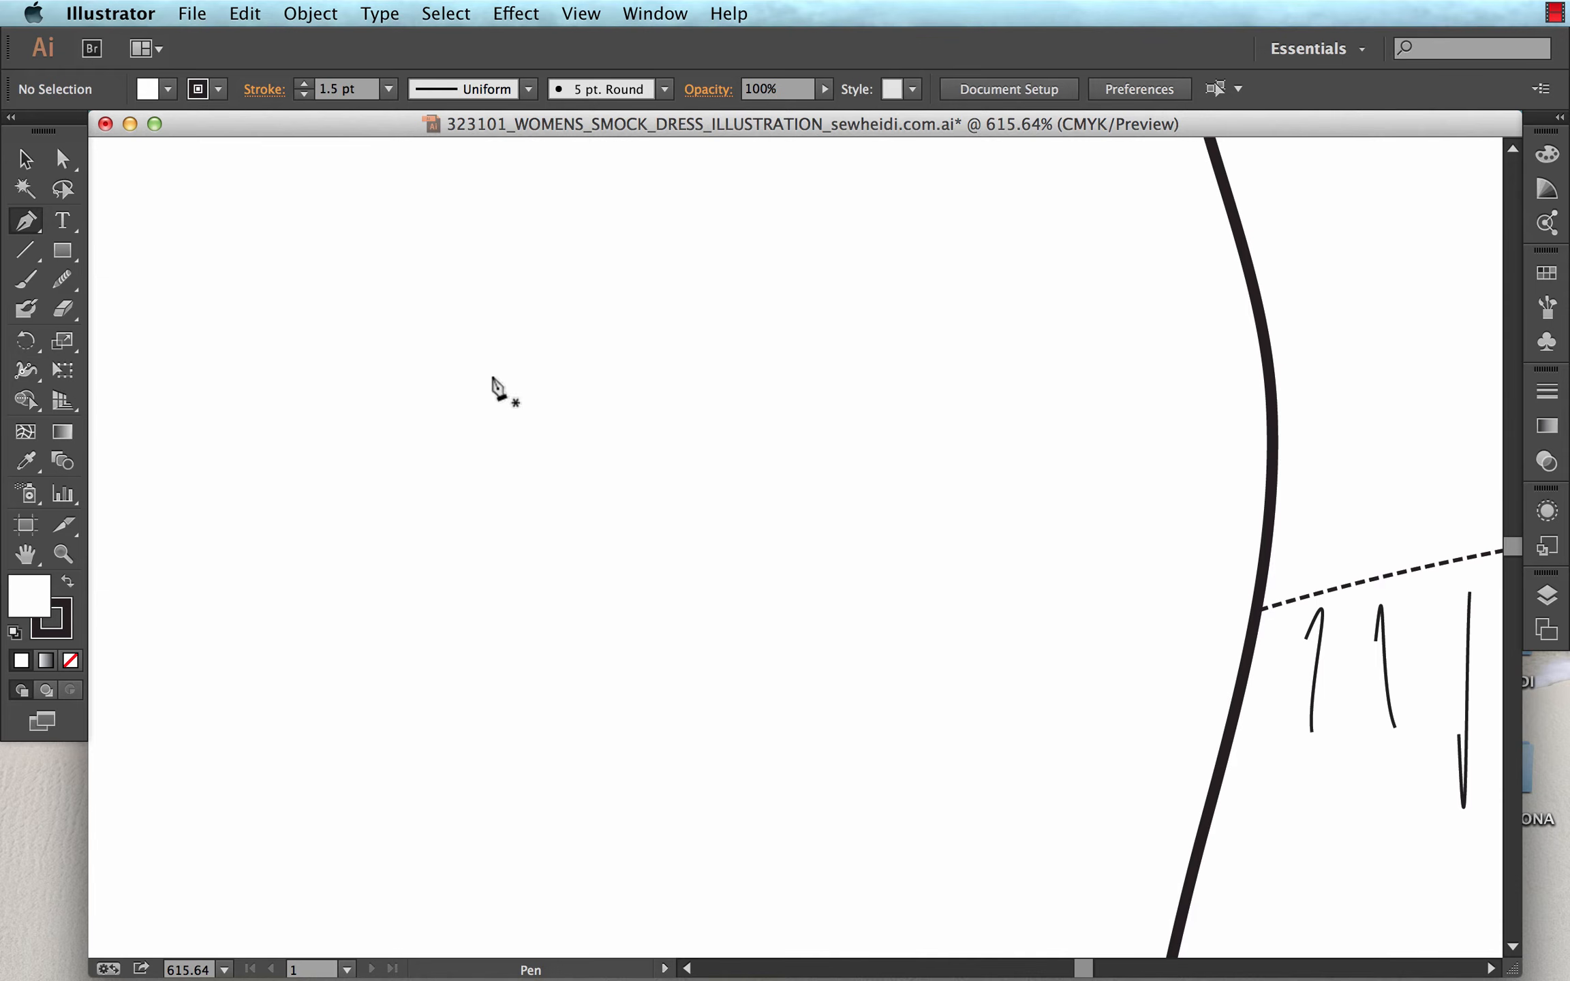
{"action": "left_click_drag", "start_coordinate": [495, 482], "coordinate": [458, 571]}
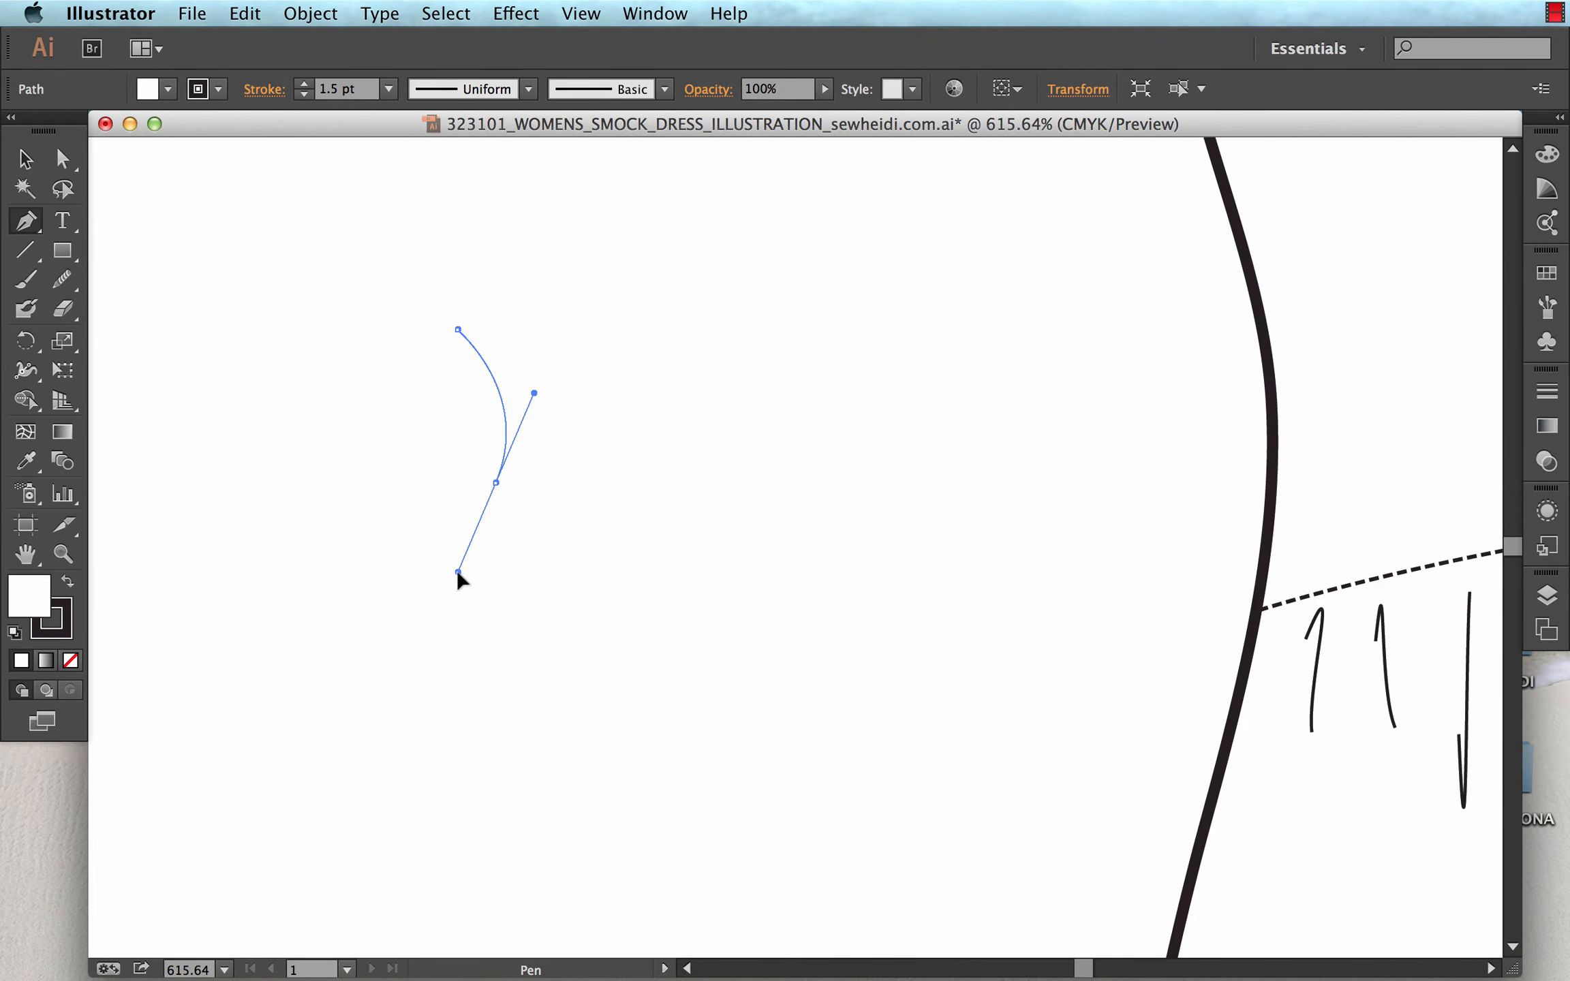
{"action": "left_click_drag", "start_coordinate": [461, 656], "coordinate": [532, 638]}
{"action": "key", "text": "space"}
{"action": "mouse_move", "coordinate": [468, 721]}
{"action": "left_mouse_down"}
{"action": "mouse_move", "coordinate": [433, 819]}
{"action": "mouse_move", "coordinate": [429, 790]}
{"action": "mouse_move", "coordinate": [417, 821]}
{"action": "left_mouse_up"}
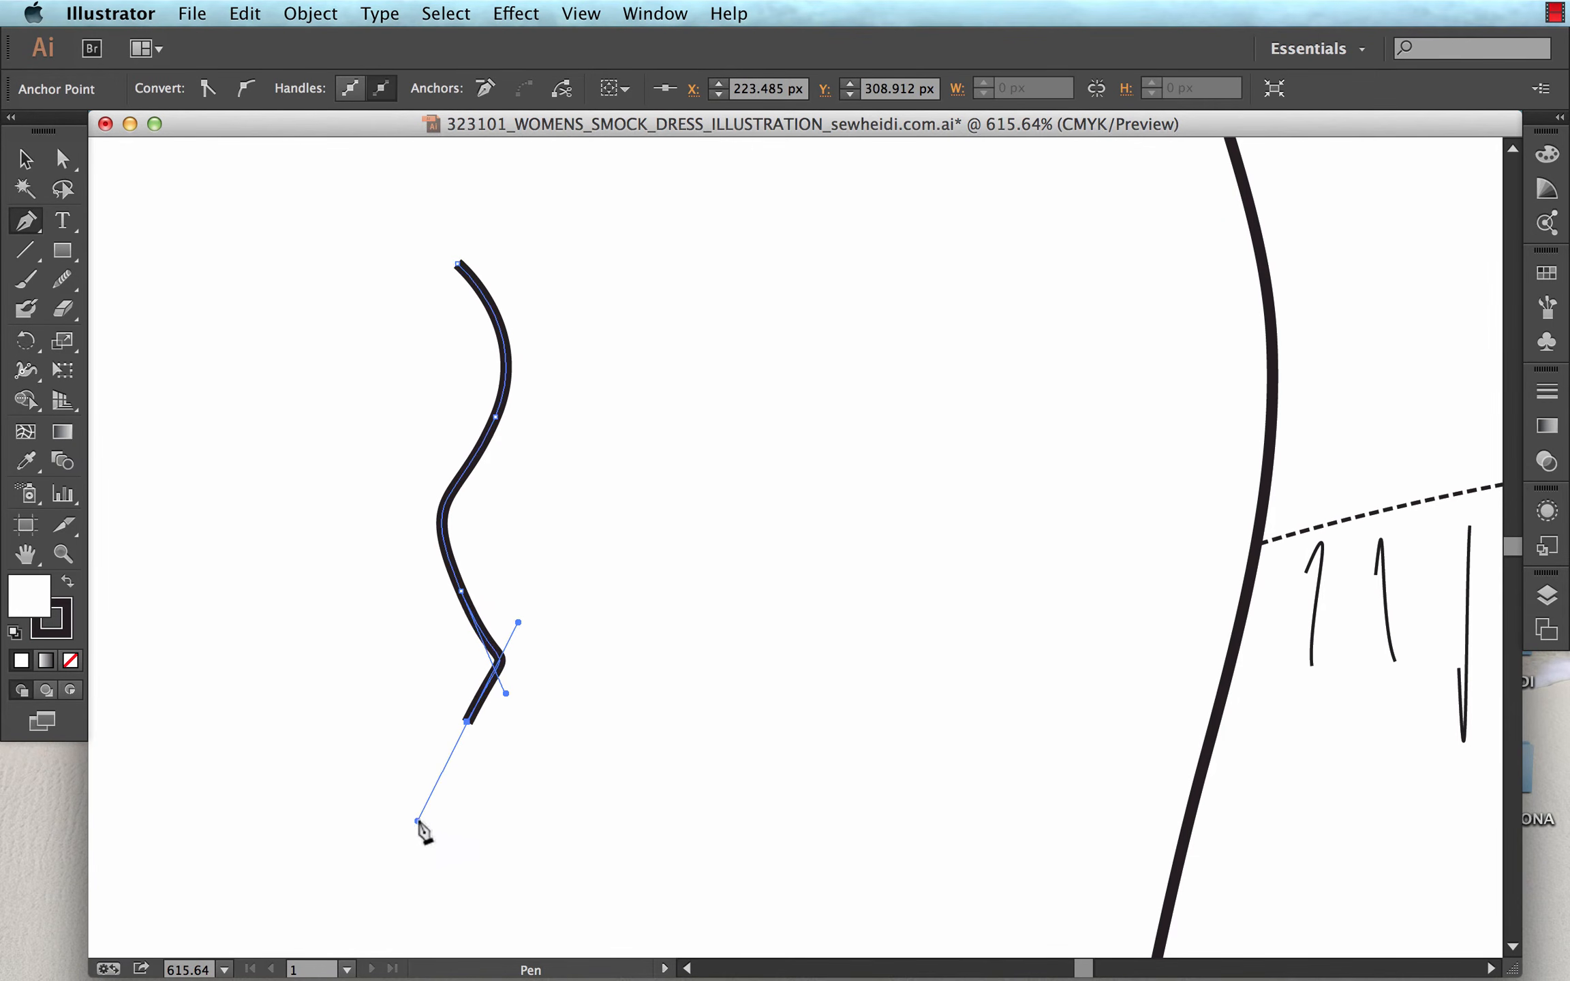
{"action": "left_click", "coordinate": [702, 496], "text": "super"}
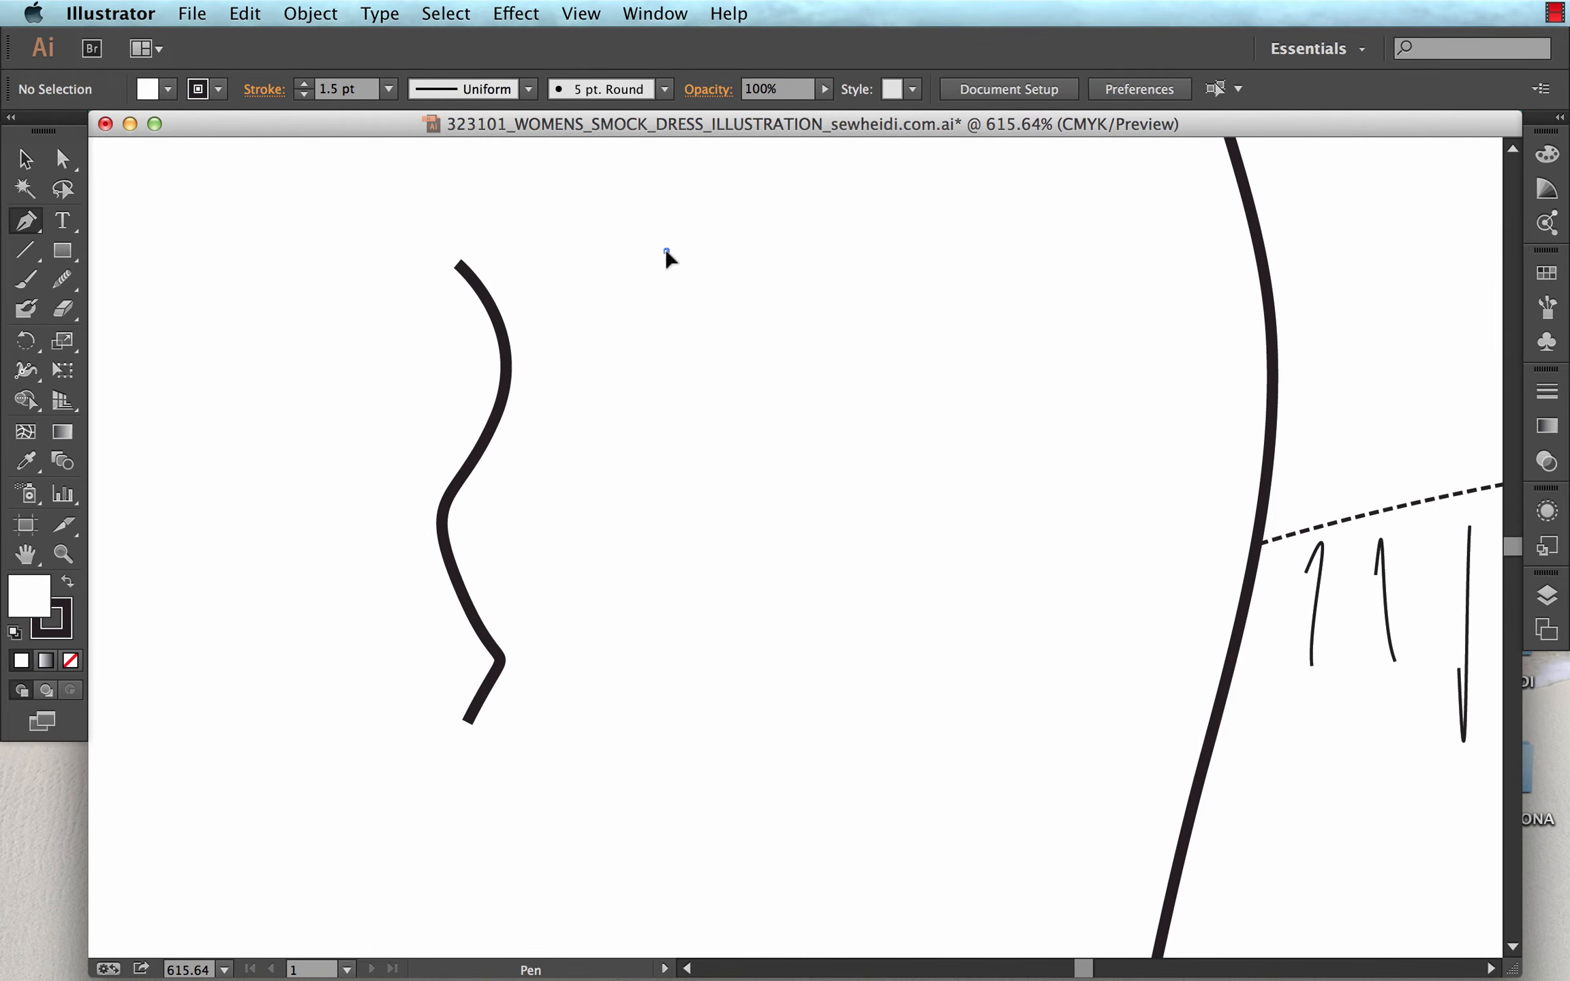
Draw a second practice path as a gentle S-curve beside the first, undoing the stray extra segment and ending the path.
{"action": "left_click", "coordinate": [665, 250]}
{"action": "left_click_drag", "start_coordinate": [638, 486], "coordinate": [678, 632]}
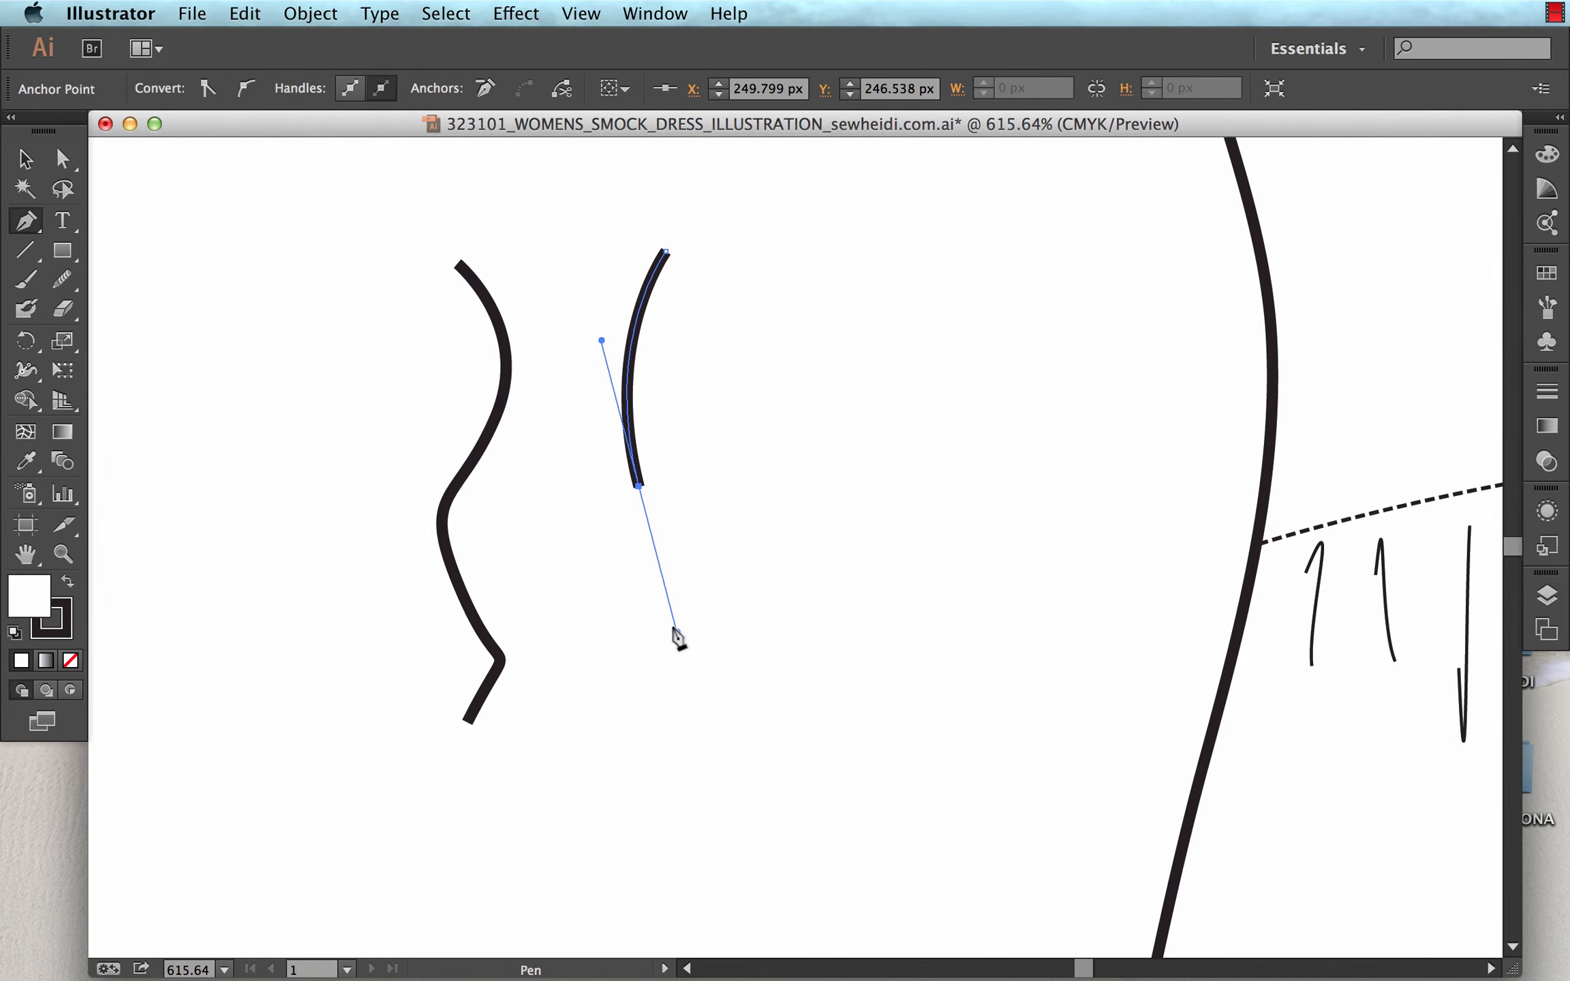
{"action": "left_click_drag", "start_coordinate": [666, 704], "coordinate": [615, 796]}
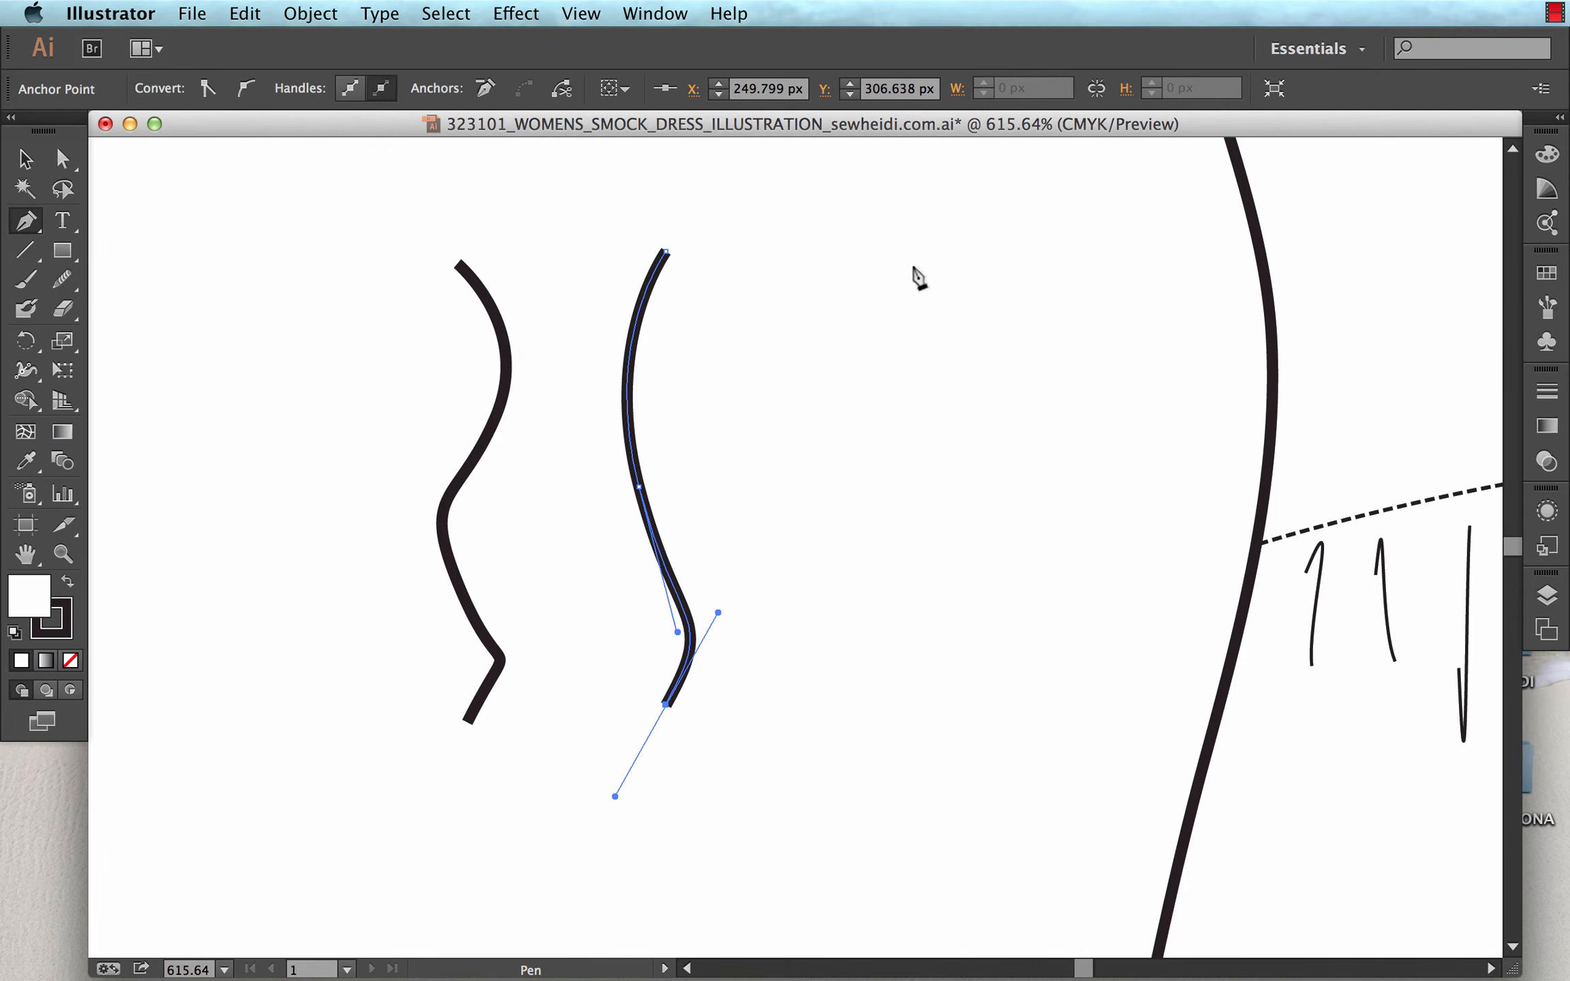
{"action": "left_click", "coordinate": [961, 253]}
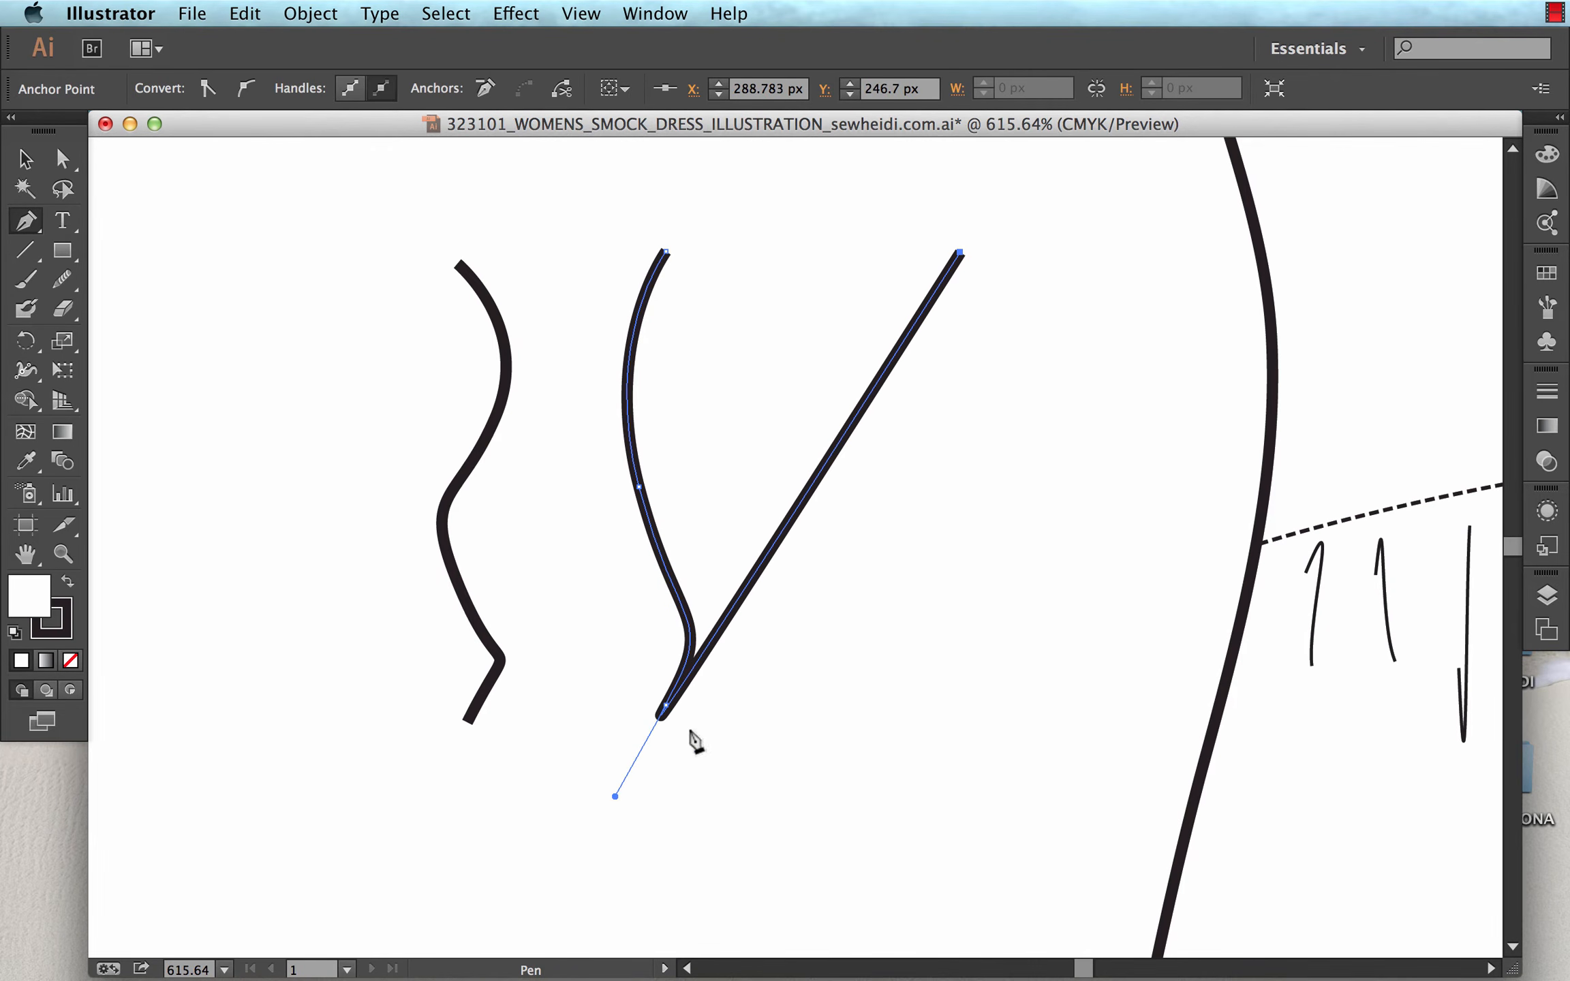
{"action": "key", "text": "super+z"}
{"action": "left_click", "coordinate": [778, 680], "text": "super"}
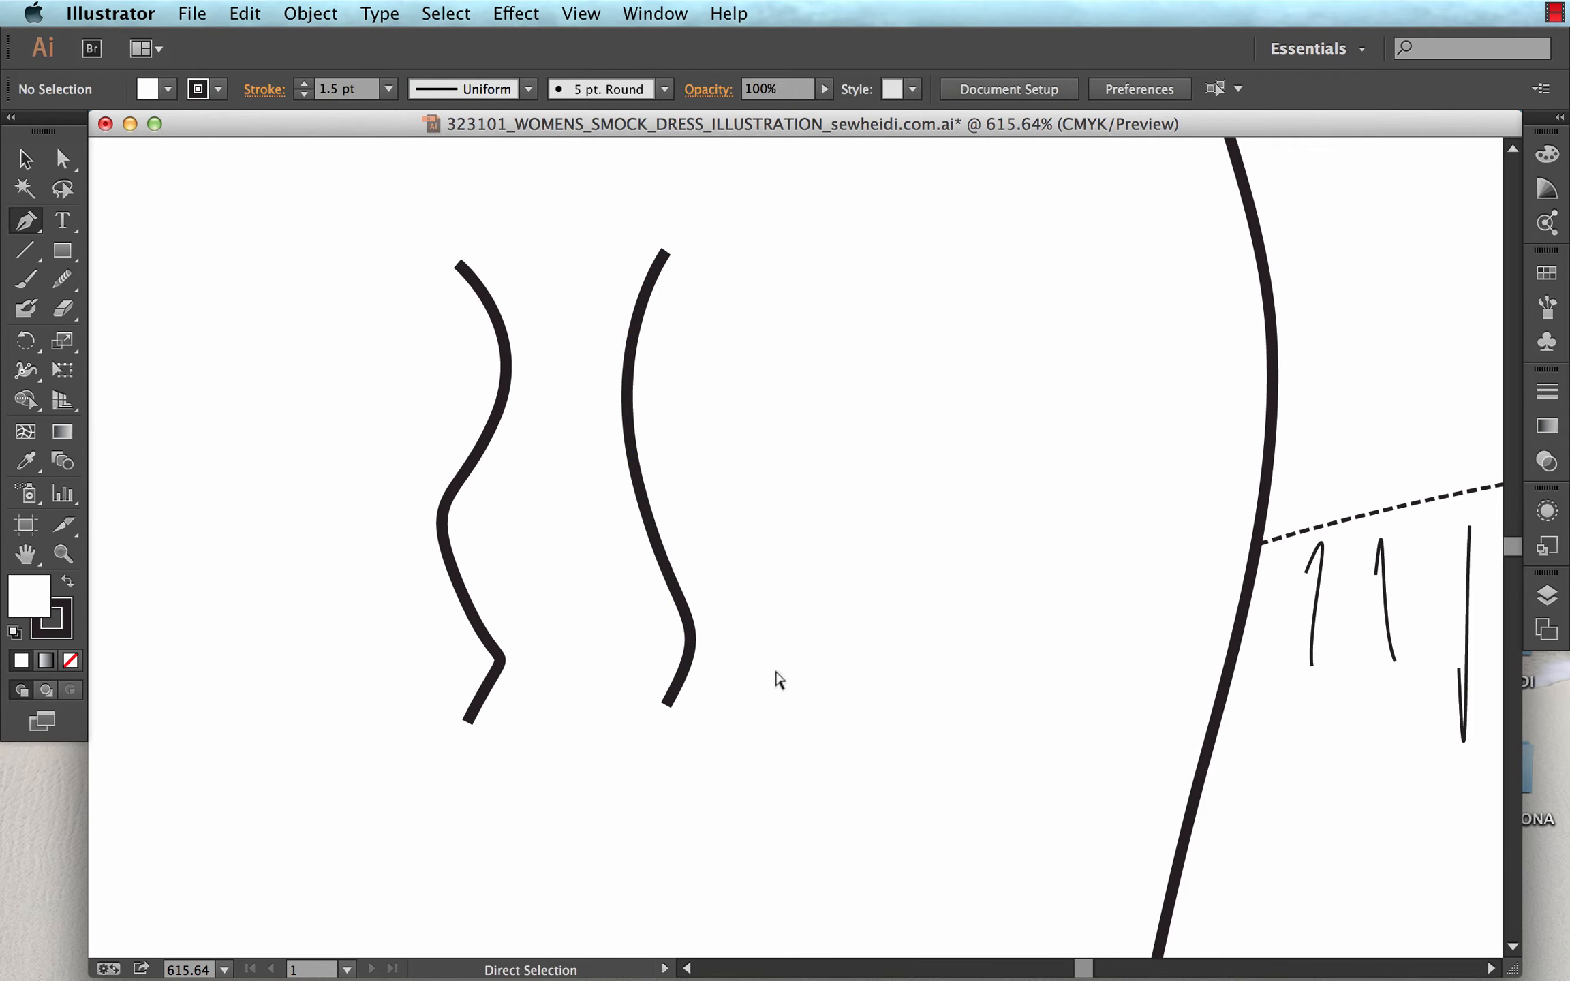
Draw a third S-shaped practice path beside the second with the Pen tool and end it.
{"action": "left_click", "coordinate": [825, 252]}
{"action": "mouse_move", "coordinate": [813, 464]}
{"action": "left_mouse_down"}
{"action": "mouse_move", "coordinate": [826, 561]}
{"action": "mouse_move", "coordinate": [858, 606]}
{"action": "left_mouse_up"}
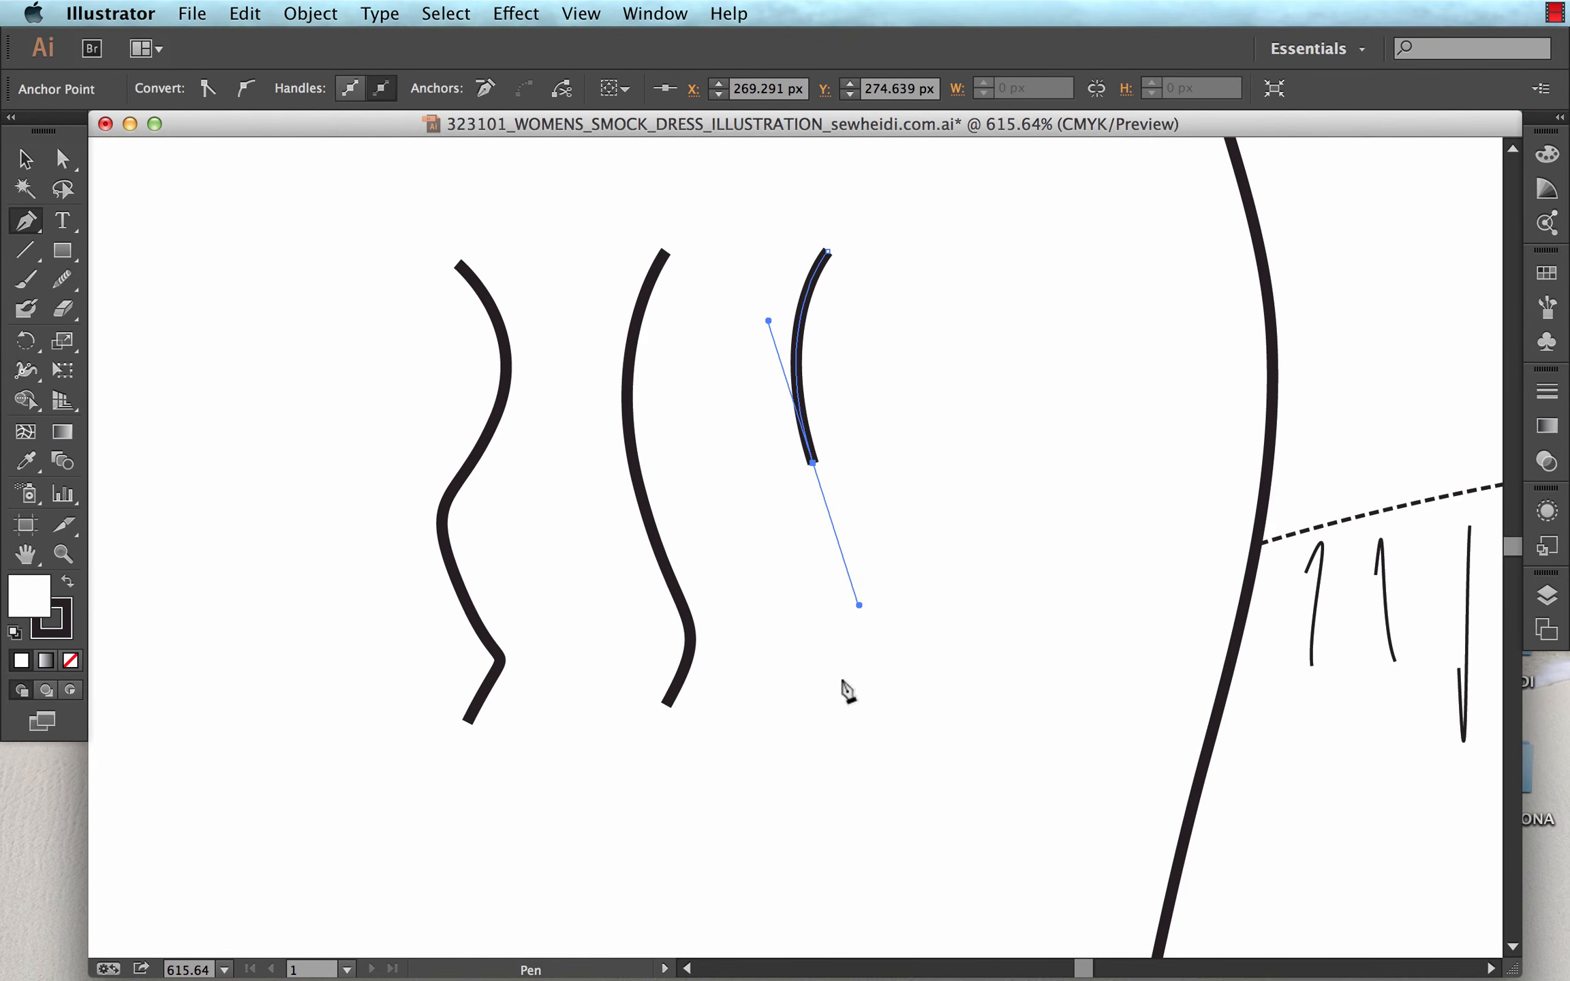
{"action": "left_click_drag", "start_coordinate": [831, 699], "coordinate": [774, 769]}
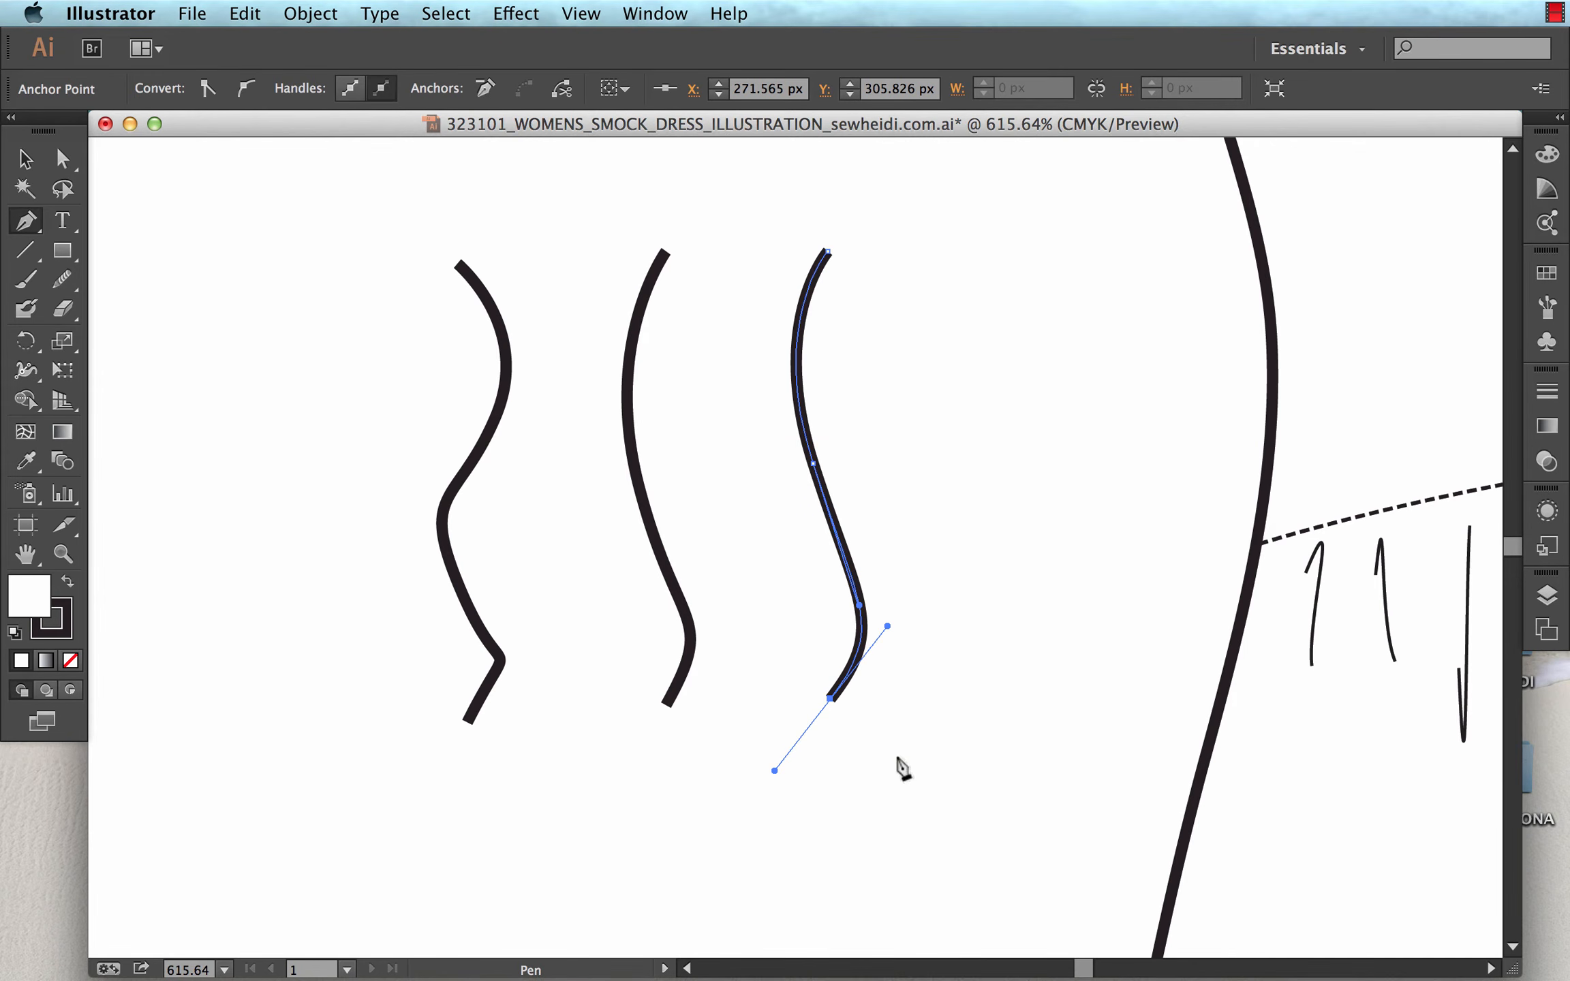
{"action": "key", "text": "super"}
{"action": "left_click", "coordinate": [898, 355], "text": "super"}
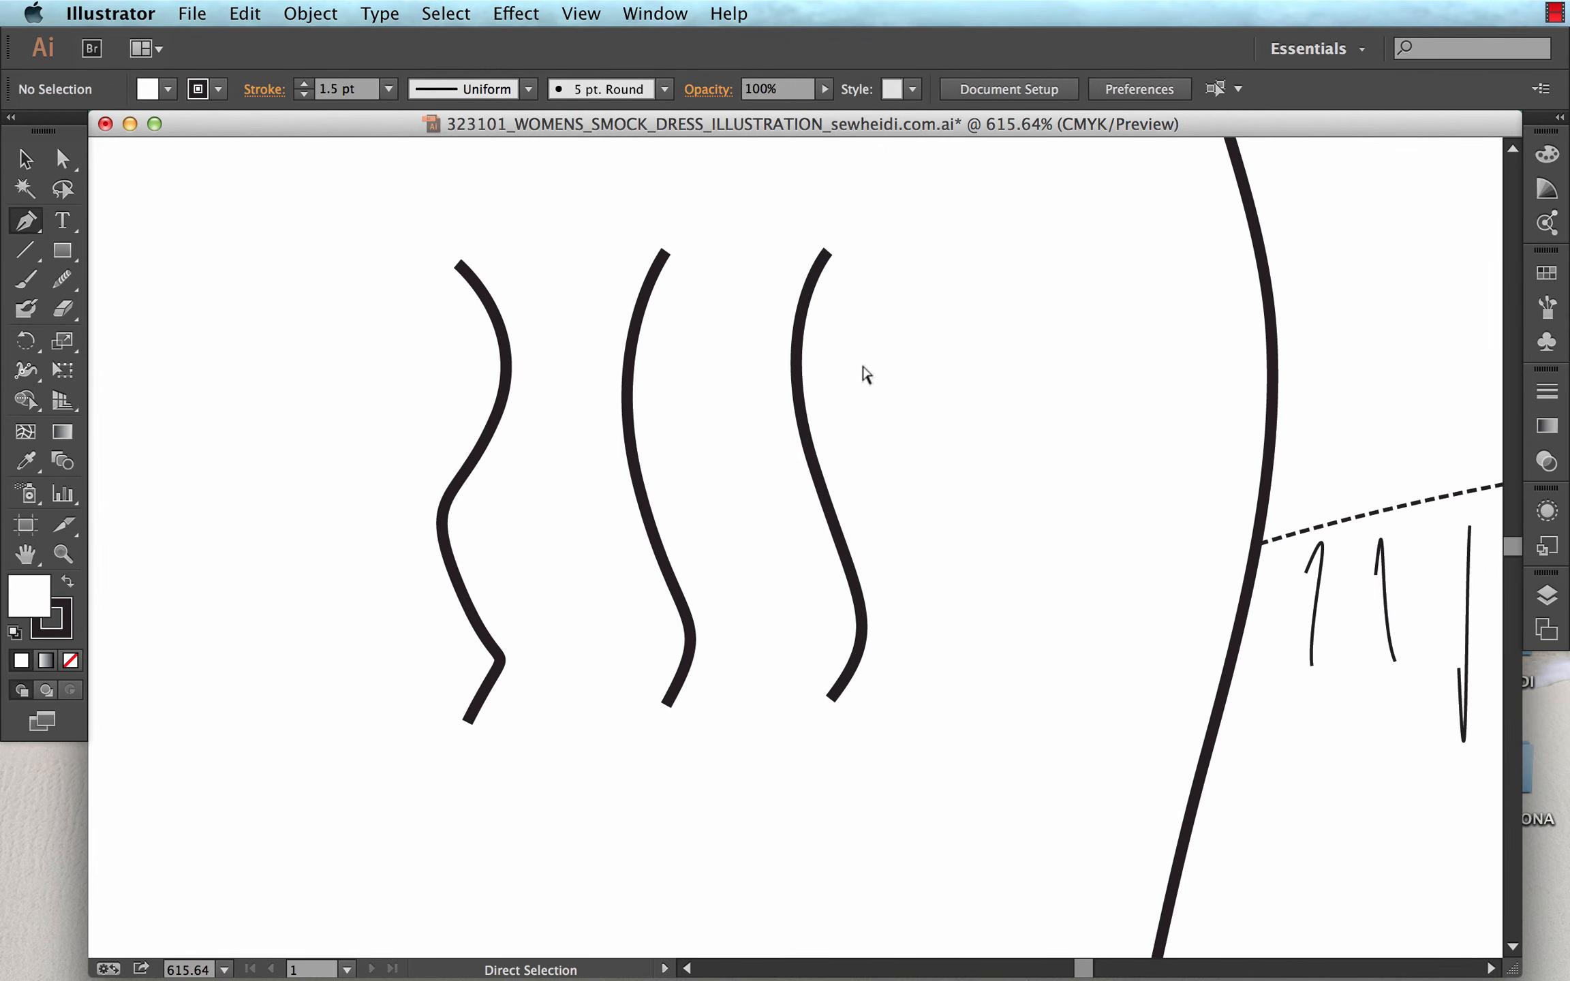
Draw two more practice paths beside the third: a wavy one with several bends and a shorter S-curve.
{"action": "left_click", "coordinate": [945, 263]}
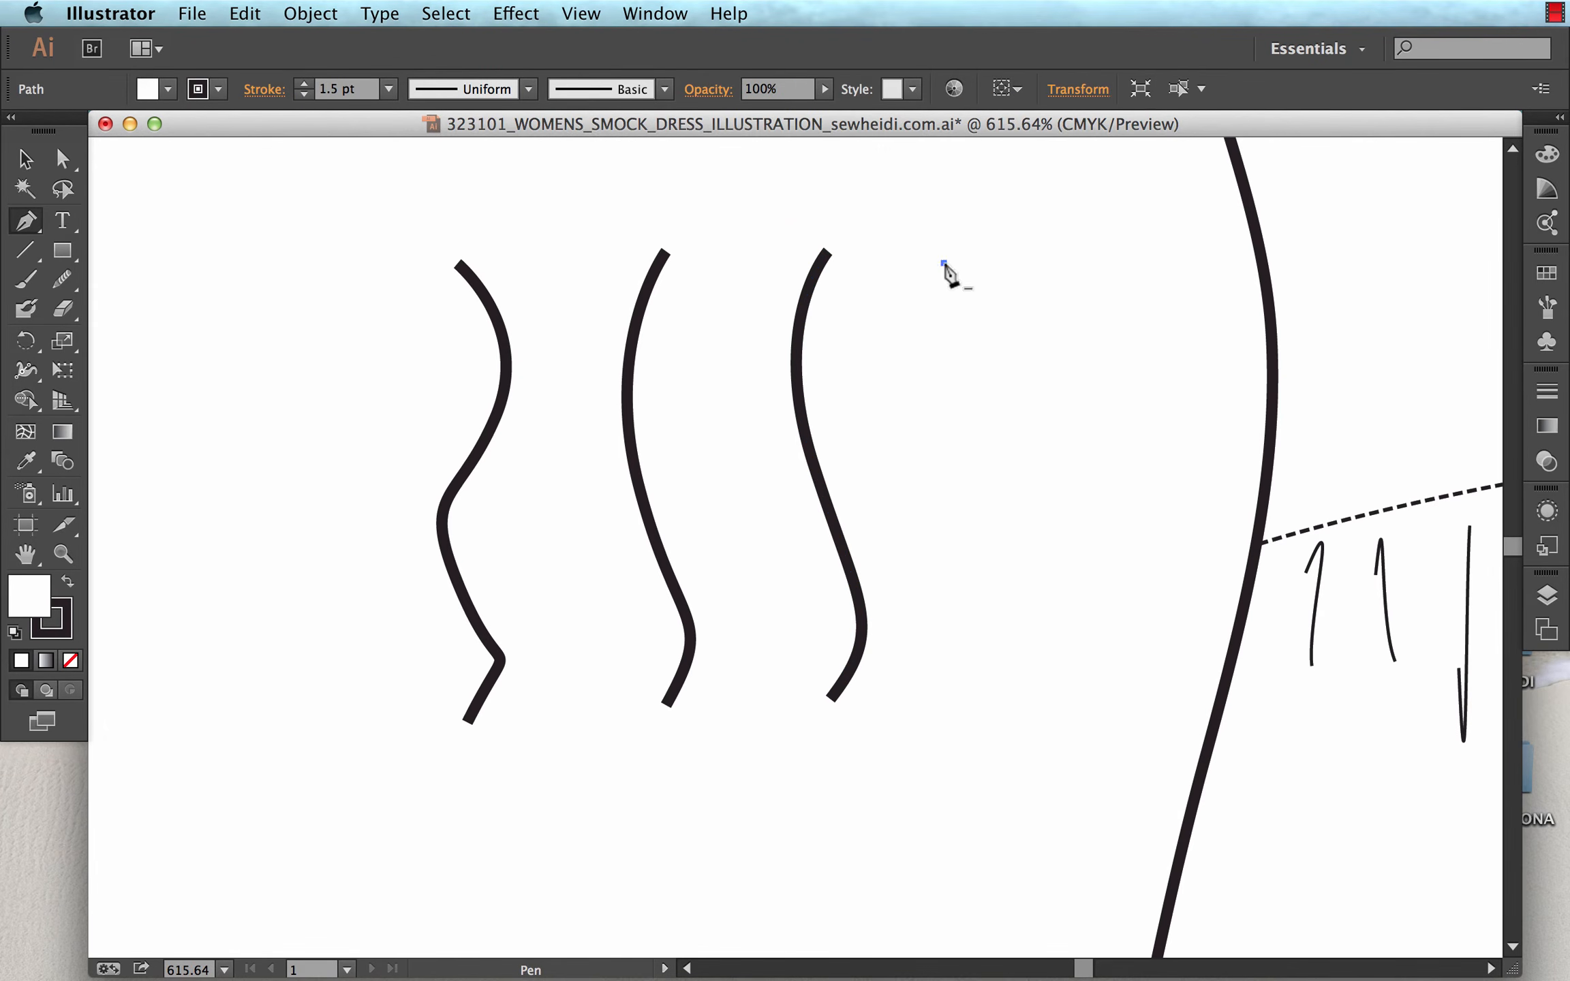
{"action": "mouse_move", "coordinate": [900, 406]}
{"action": "left_mouse_down"}
{"action": "mouse_move", "coordinate": [928, 483]}
{"action": "mouse_move", "coordinate": [931, 571]}
{"action": "left_mouse_up"}
{"action": "left_click_drag", "start_coordinate": [936, 674], "coordinate": [973, 712]}
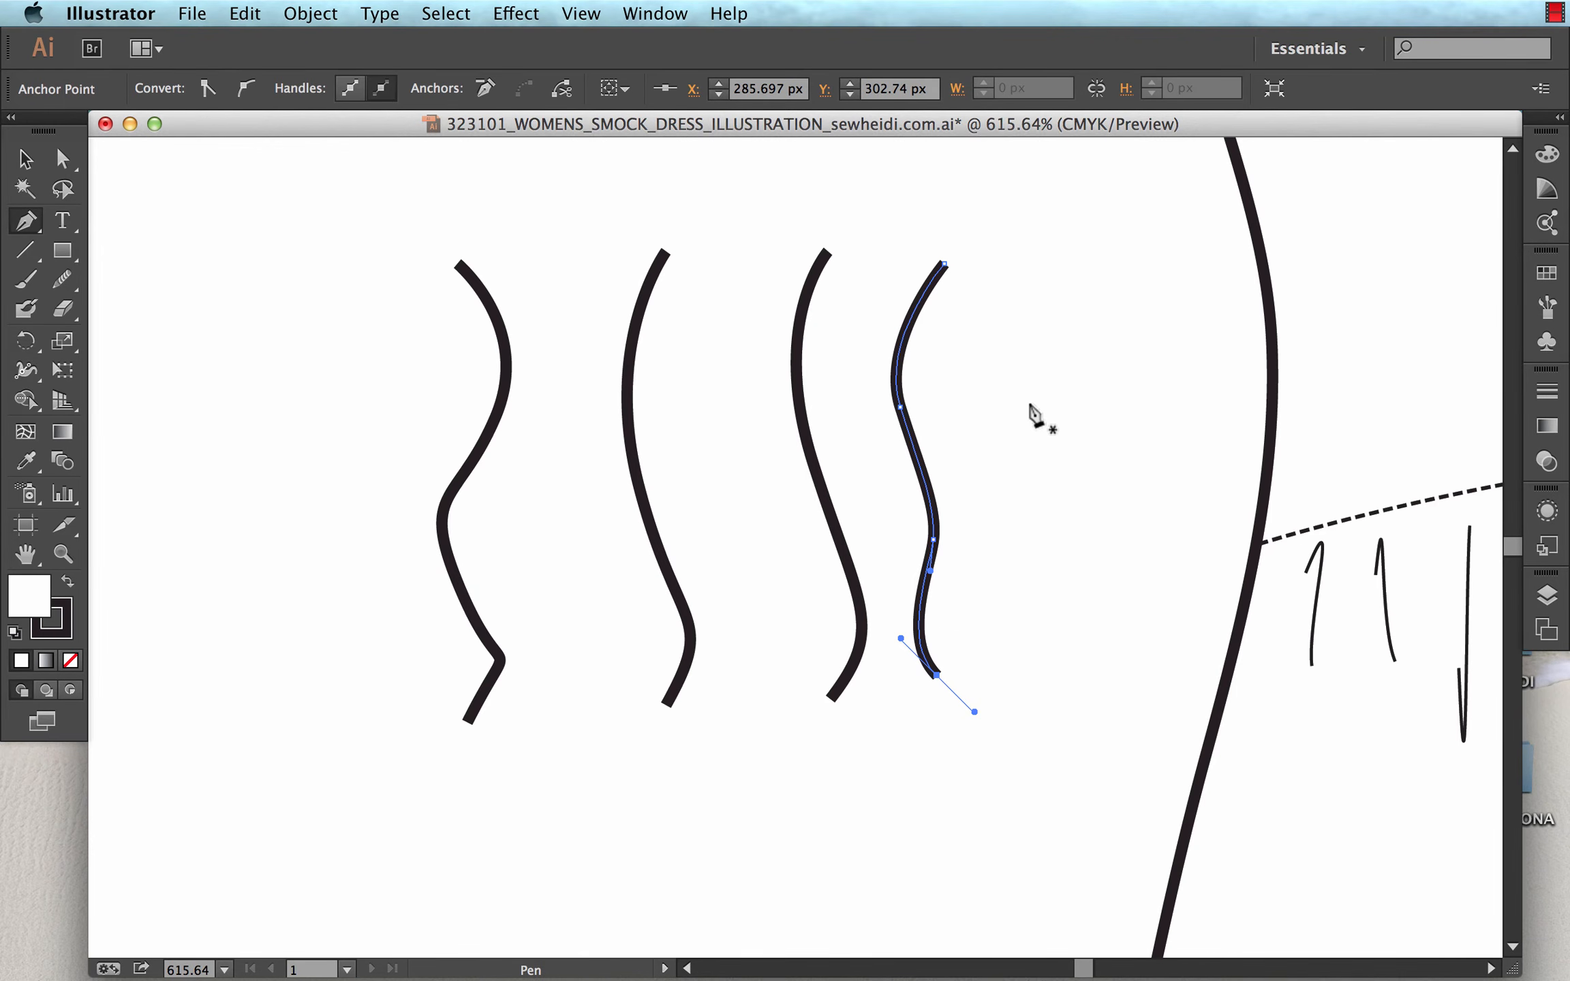
{"action": "left_click", "coordinate": [1036, 295]}
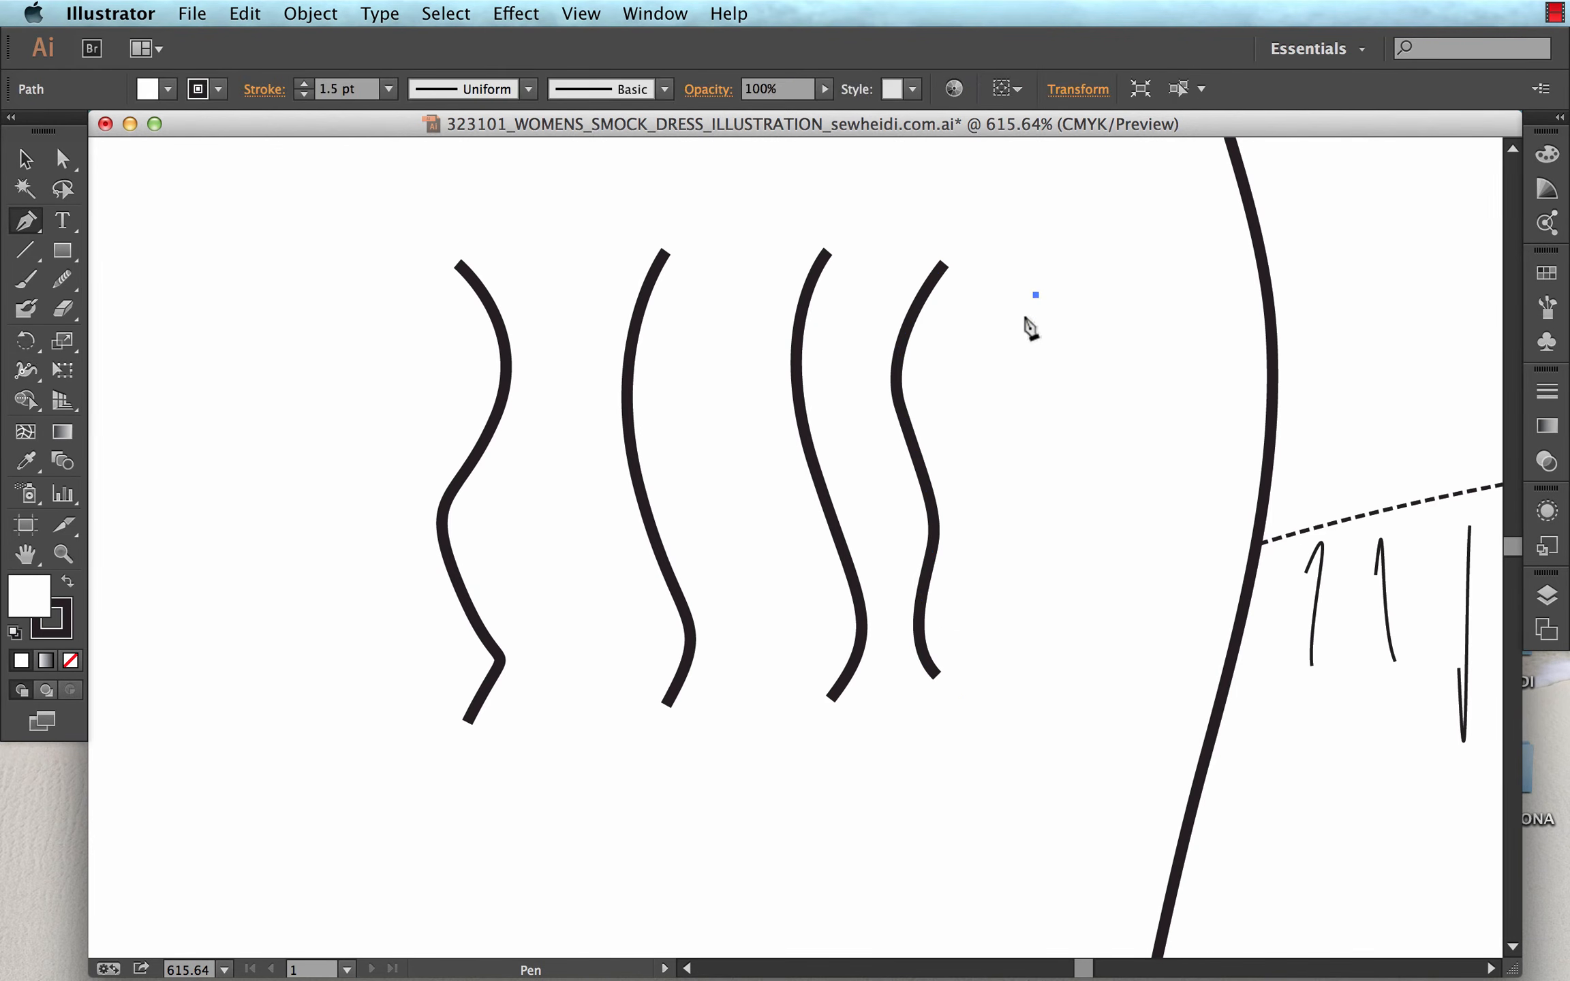
{"action": "left_click_drag", "start_coordinate": [1021, 394], "coordinate": [1054, 462]}
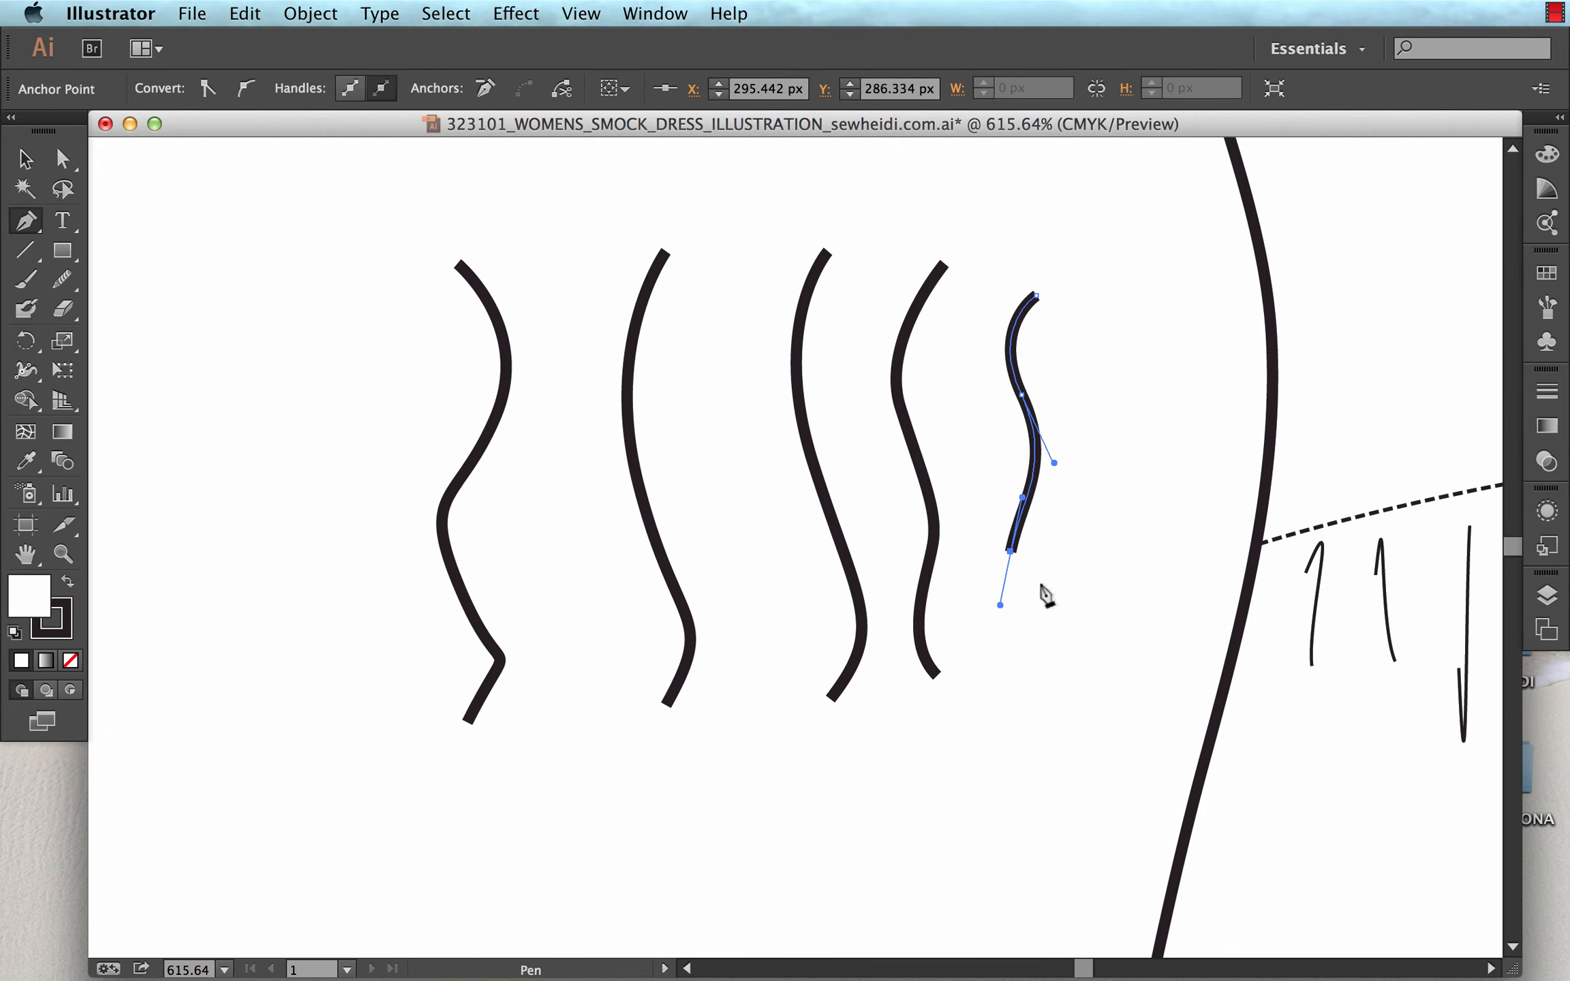
{"action": "left_click", "coordinate": [1050, 562], "text": "super"}
Select all the practice curves beside the dress and delete them.
{"action": "key", "text": "v"}
{"action": "mouse_move", "coordinate": [1041, 359]}
{"action": "left_mouse_down"}
{"action": "mouse_move", "coordinate": [455, 455]}
{"action": "mouse_move", "coordinate": [451, 477]}
{"action": "left_mouse_up"}
{"action": "key", "text": "Delete"}
{"action": "key", "text": "p"}
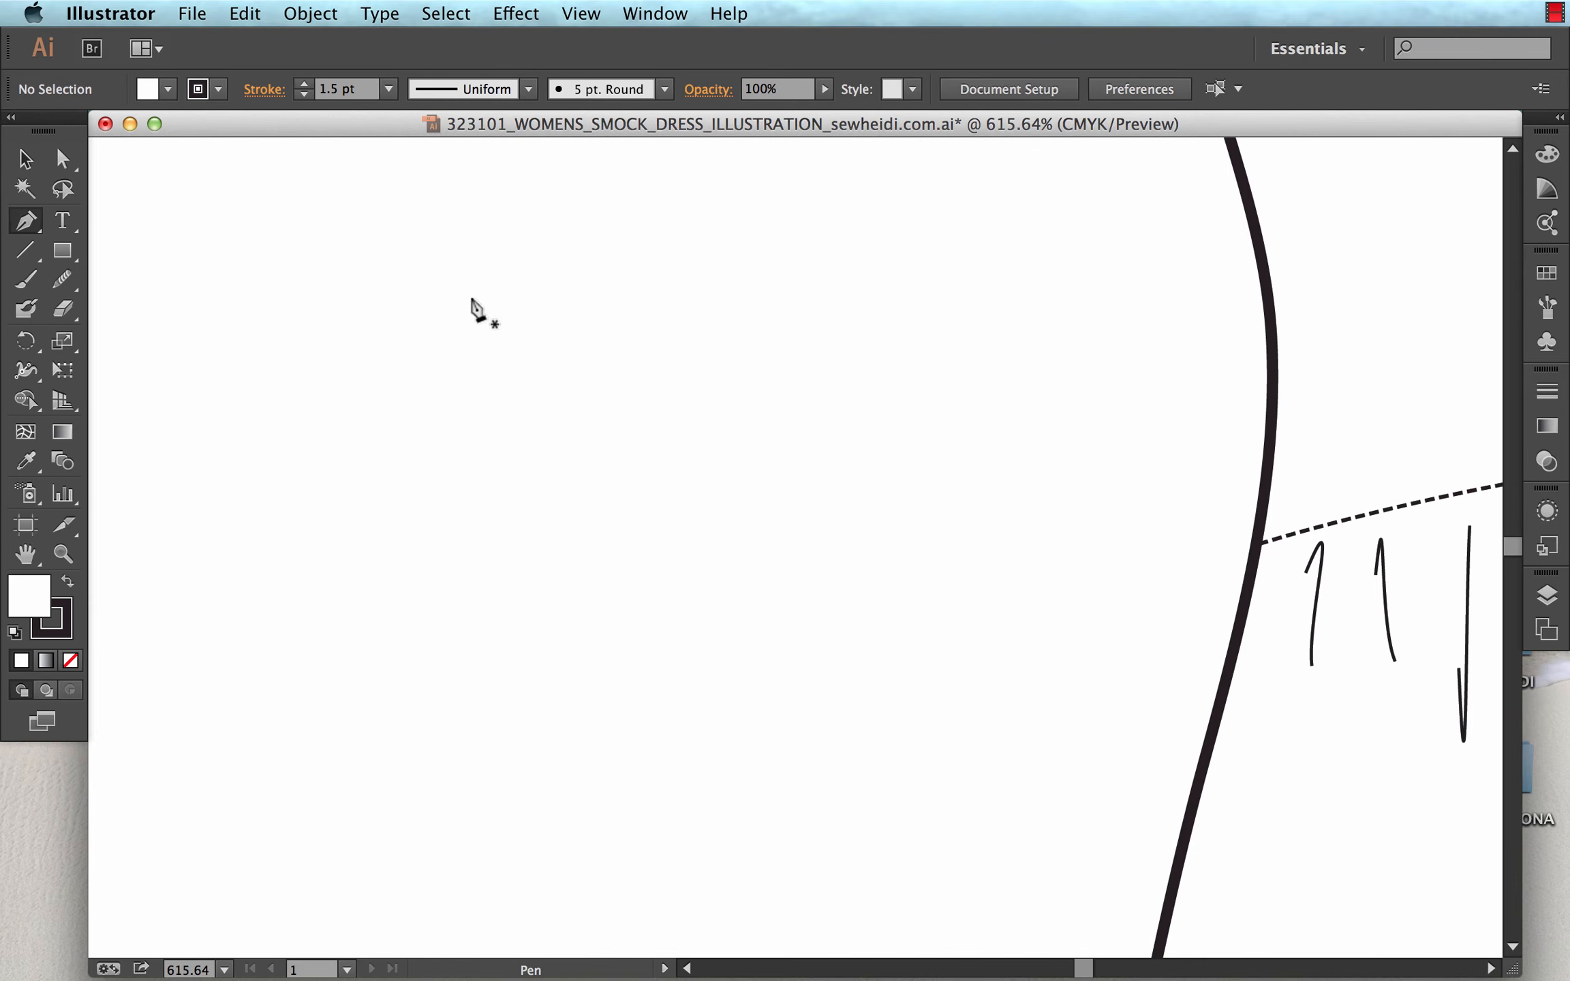
{"action": "left_click", "coordinate": [641, 244]}
{"action": "left_click_drag", "start_coordinate": [651, 346], "coordinate": [620, 429]}
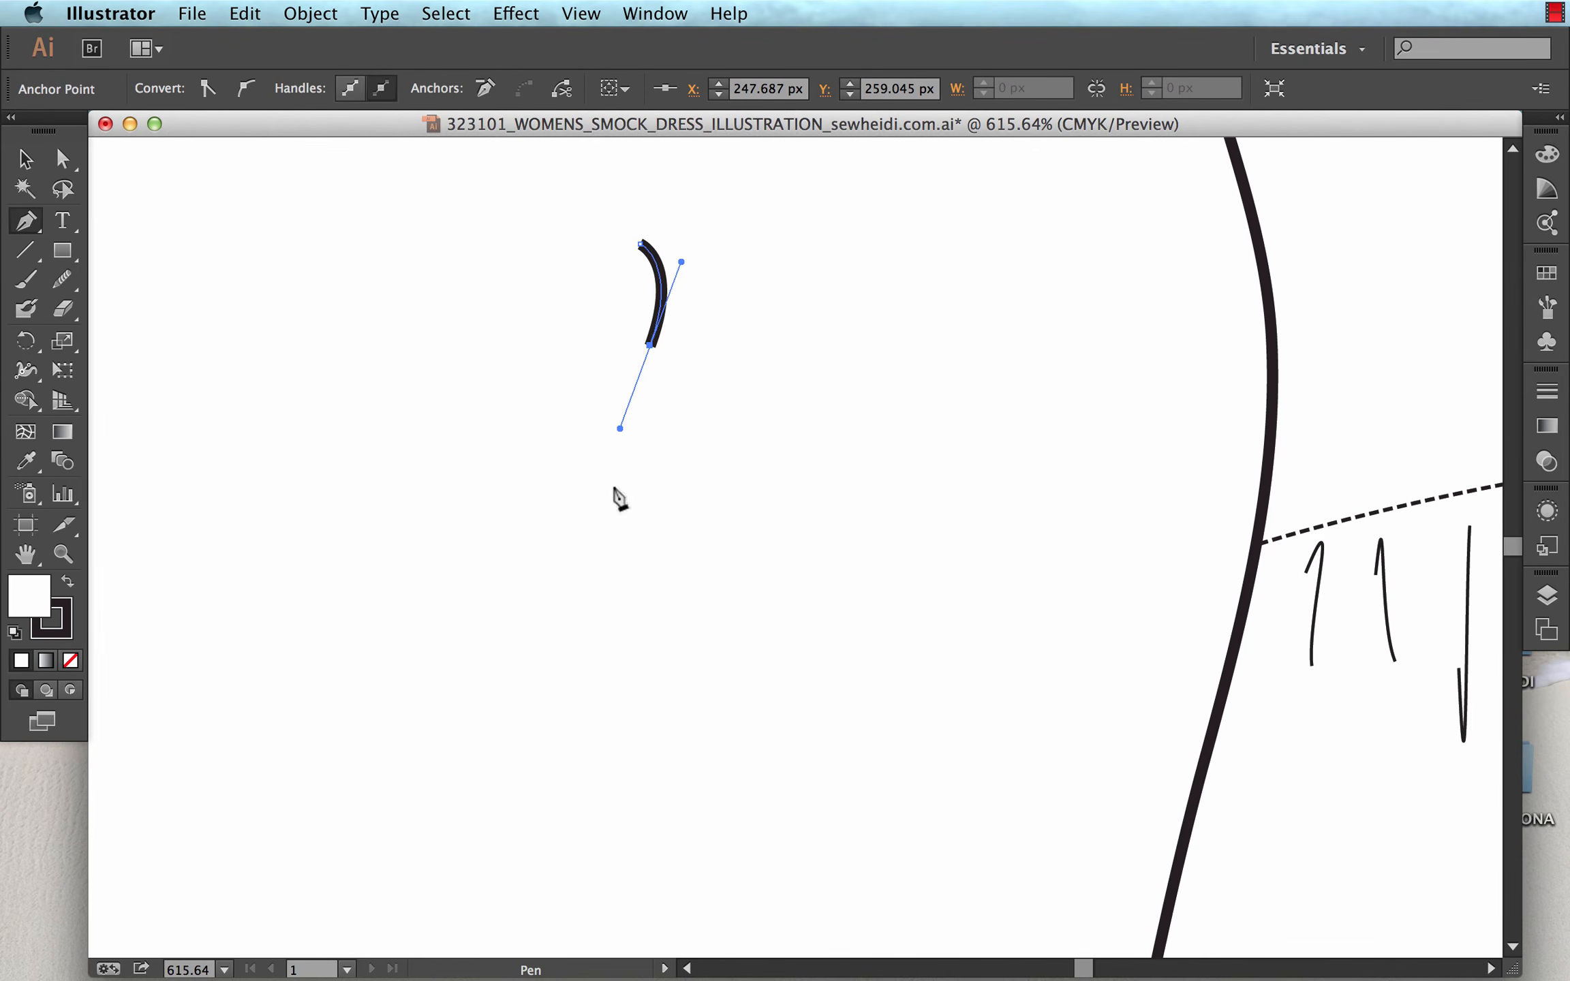
{"action": "left_click_drag", "start_coordinate": [615, 500], "coordinate": [630, 538]}
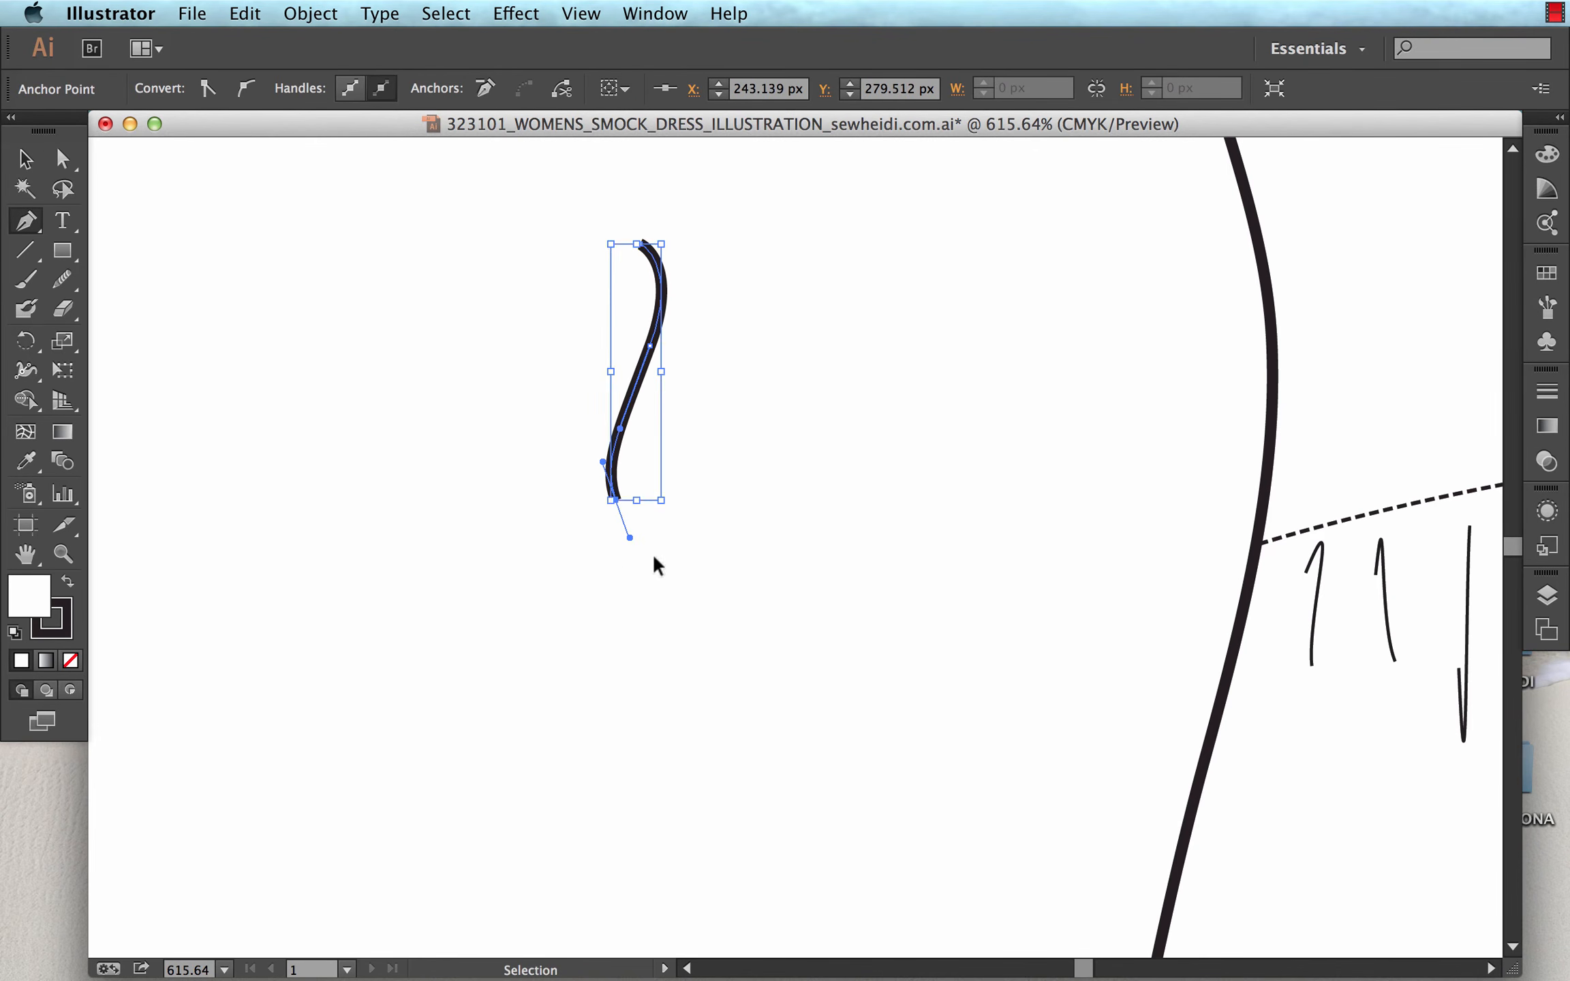
{"action": "key", "text": "super+z"}
{"action": "key", "text": "super+z"}
{"action": "key", "text": "super+z"}
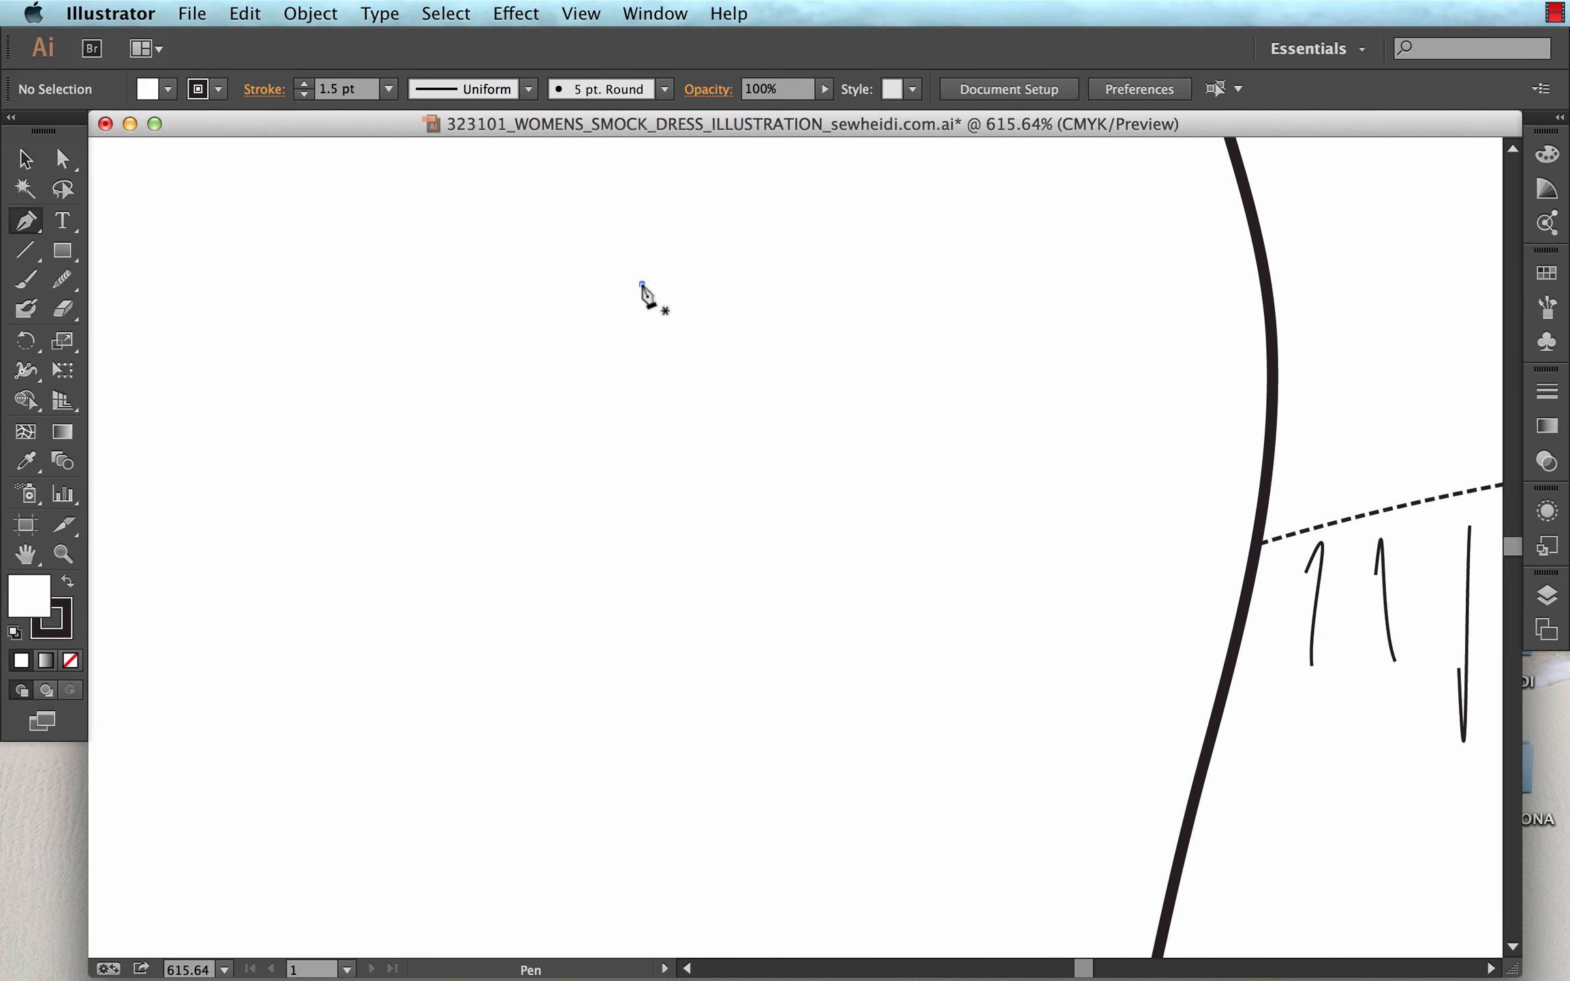
Draw a vertical path with tight alternating waves using the Pen tool and place it over the left side outline at the waist seam.
{"action": "left_click", "coordinate": [641, 285]}
{"action": "mouse_move", "coordinate": [646, 329]}
{"action": "left_mouse_down"}
{"action": "mouse_move", "coordinate": [628, 373]}
{"action": "mouse_move", "coordinate": [652, 423]}
{"action": "mouse_move", "coordinate": [651, 548]}
{"action": "mouse_move", "coordinate": [619, 608]}
{"action": "mouse_move", "coordinate": [635, 675]}
{"action": "left_mouse_up"}
{"action": "left_click", "coordinate": [742, 592], "text": "super"}
{"action": "key", "text": "v"}
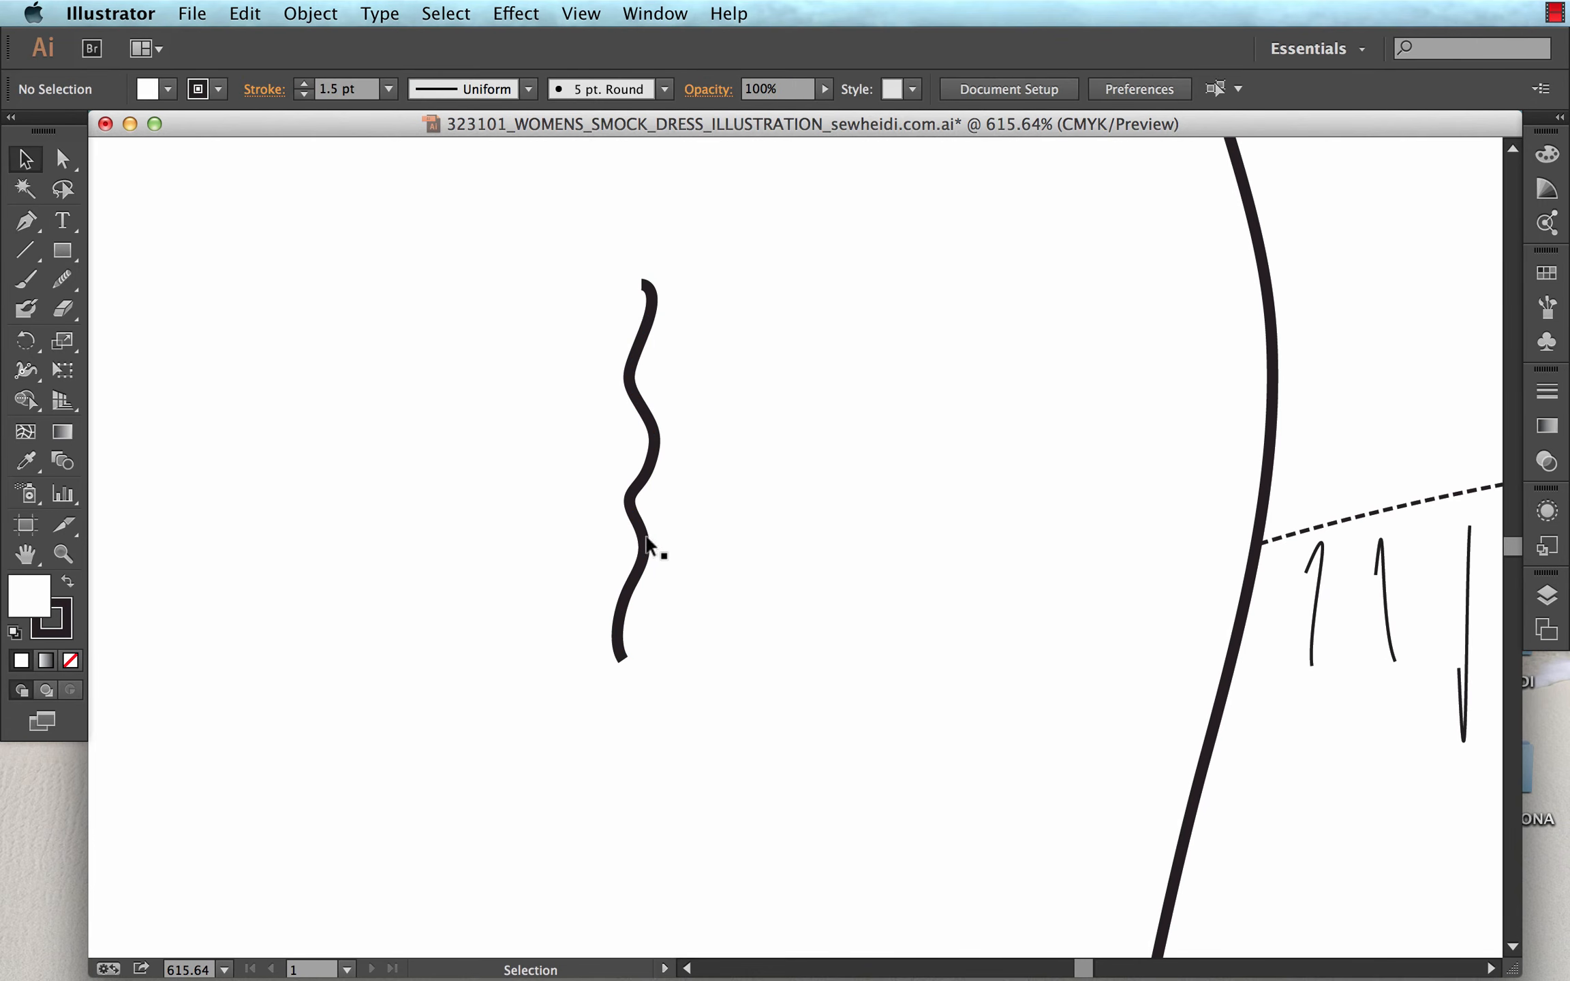
{"action": "mouse_move", "coordinate": [643, 537]}
{"action": "left_mouse_down"}
{"action": "mouse_move", "coordinate": [1197, 494]}
{"action": "mouse_move", "coordinate": [1247, 510]}
{"action": "mouse_move", "coordinate": [1258, 592]}
{"action": "mouse_move", "coordinate": [1259, 574]}
{"action": "left_mouse_up"}
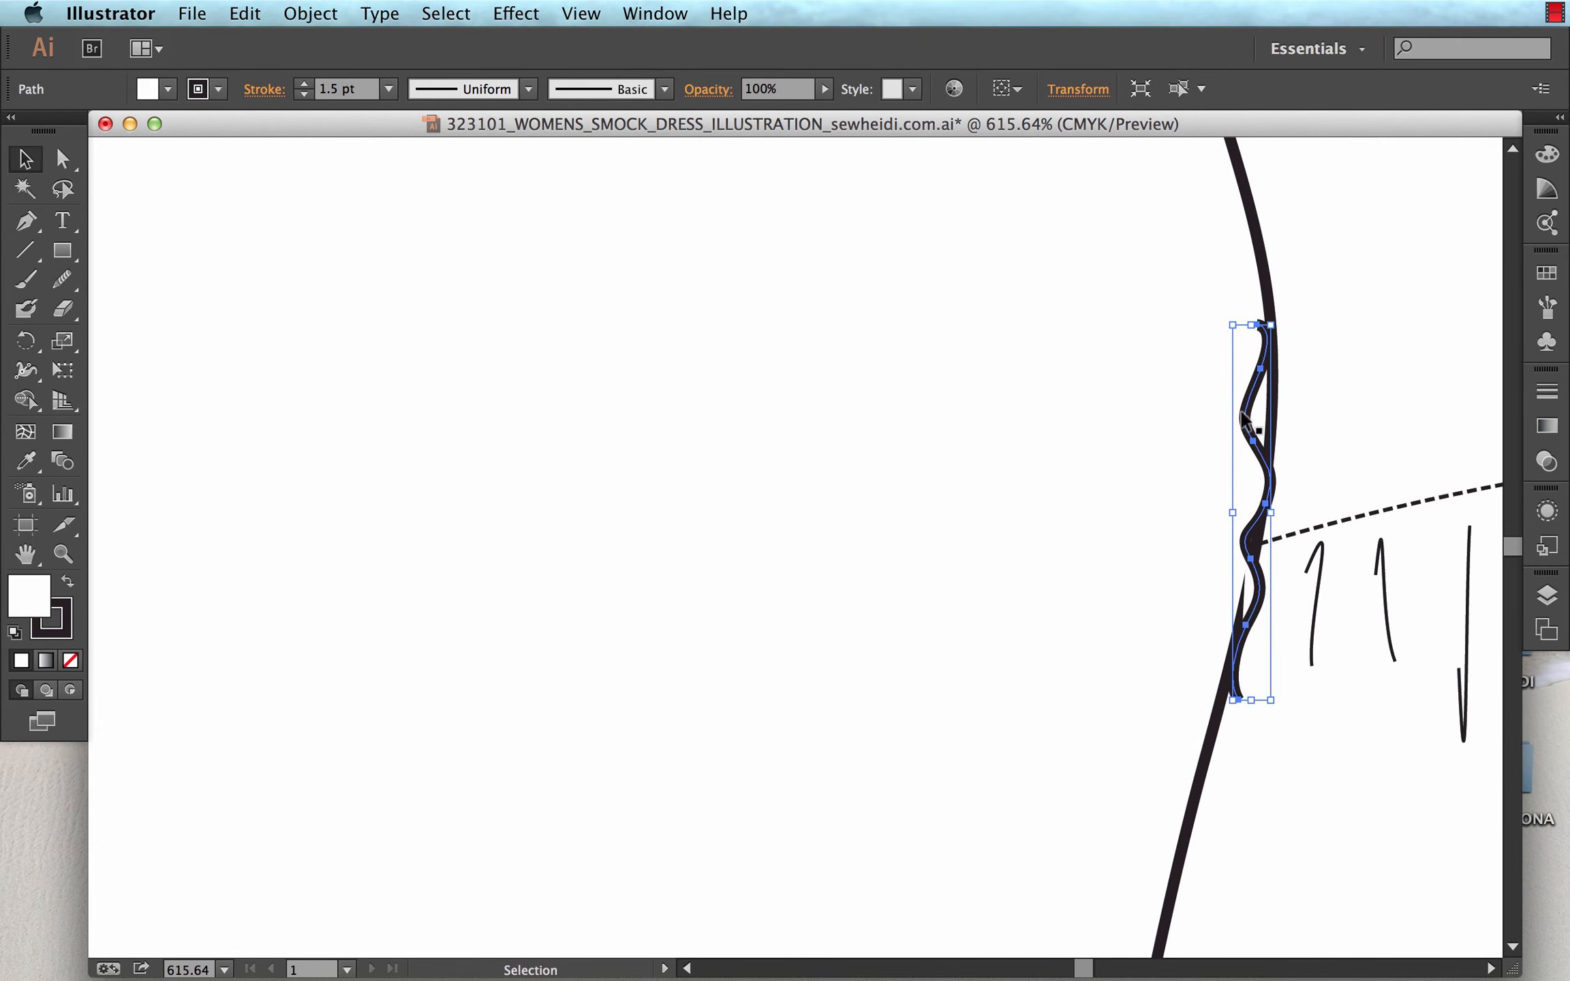
Remove the wavy path's fill and add an anchor point to the dress outline just above the wavy path's upper end.
{"action": "key", "text": "slash"}
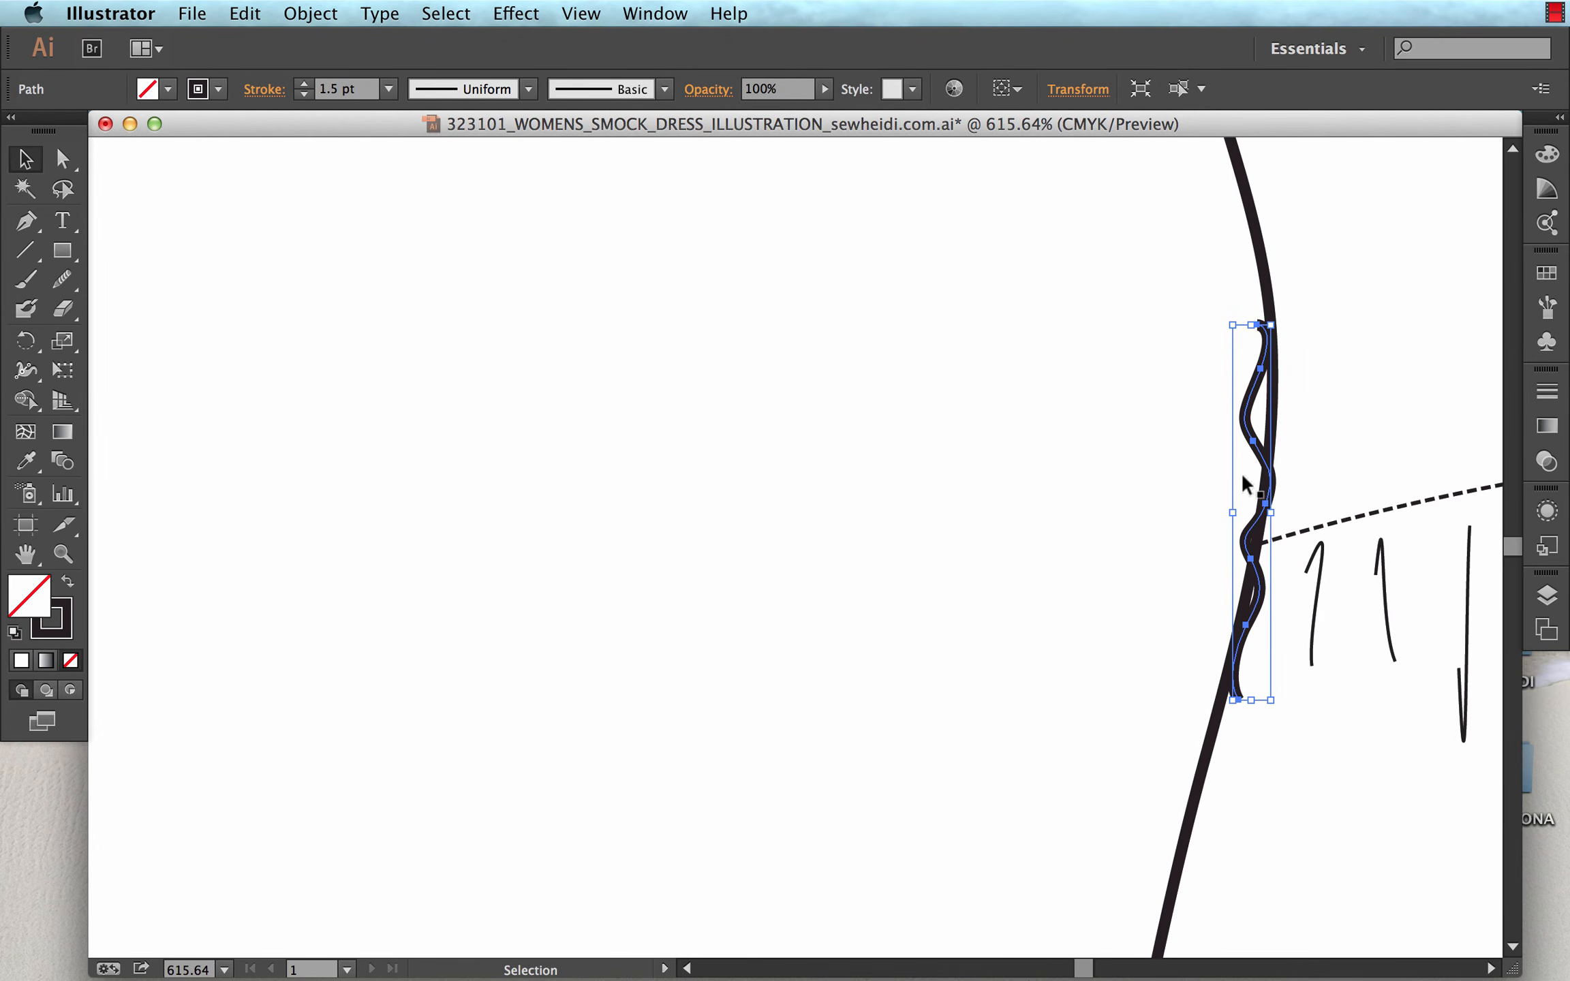
{"action": "key", "text": "z"}
{"action": "left_click_drag", "start_coordinate": [1145, 244], "coordinate": [1399, 508]}
{"action": "left_click_drag", "start_coordinate": [1239, 456], "coordinate": [1209, 652]}
{"action": "key", "text": "a"}
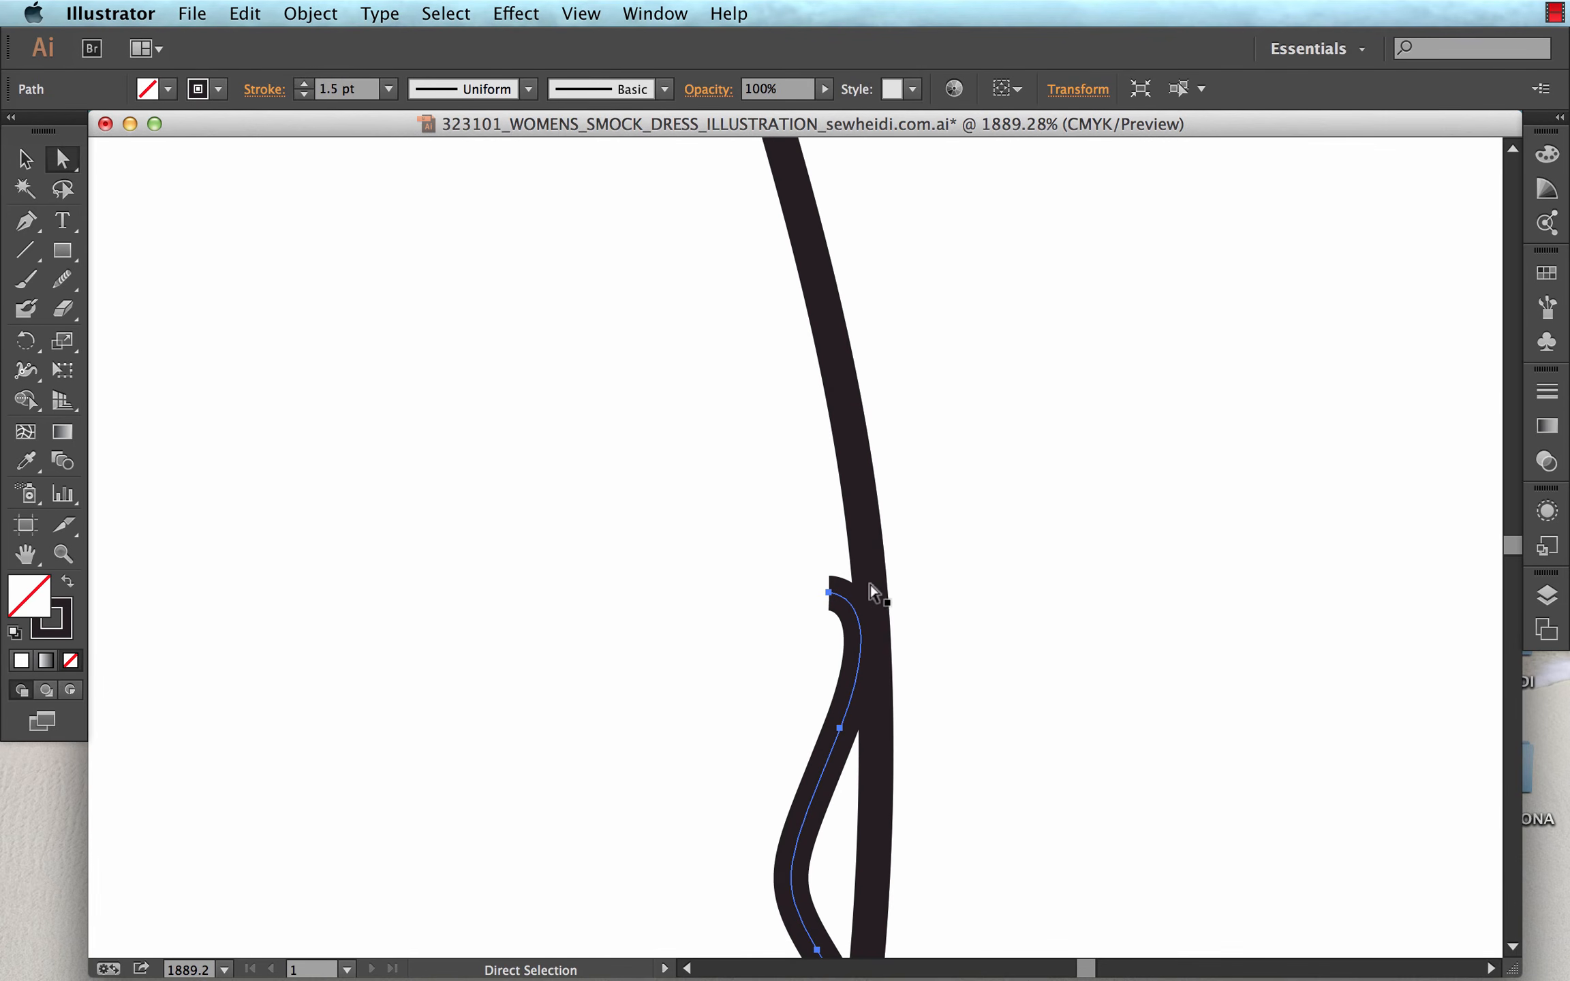
{"action": "left_click", "coordinate": [869, 556]}
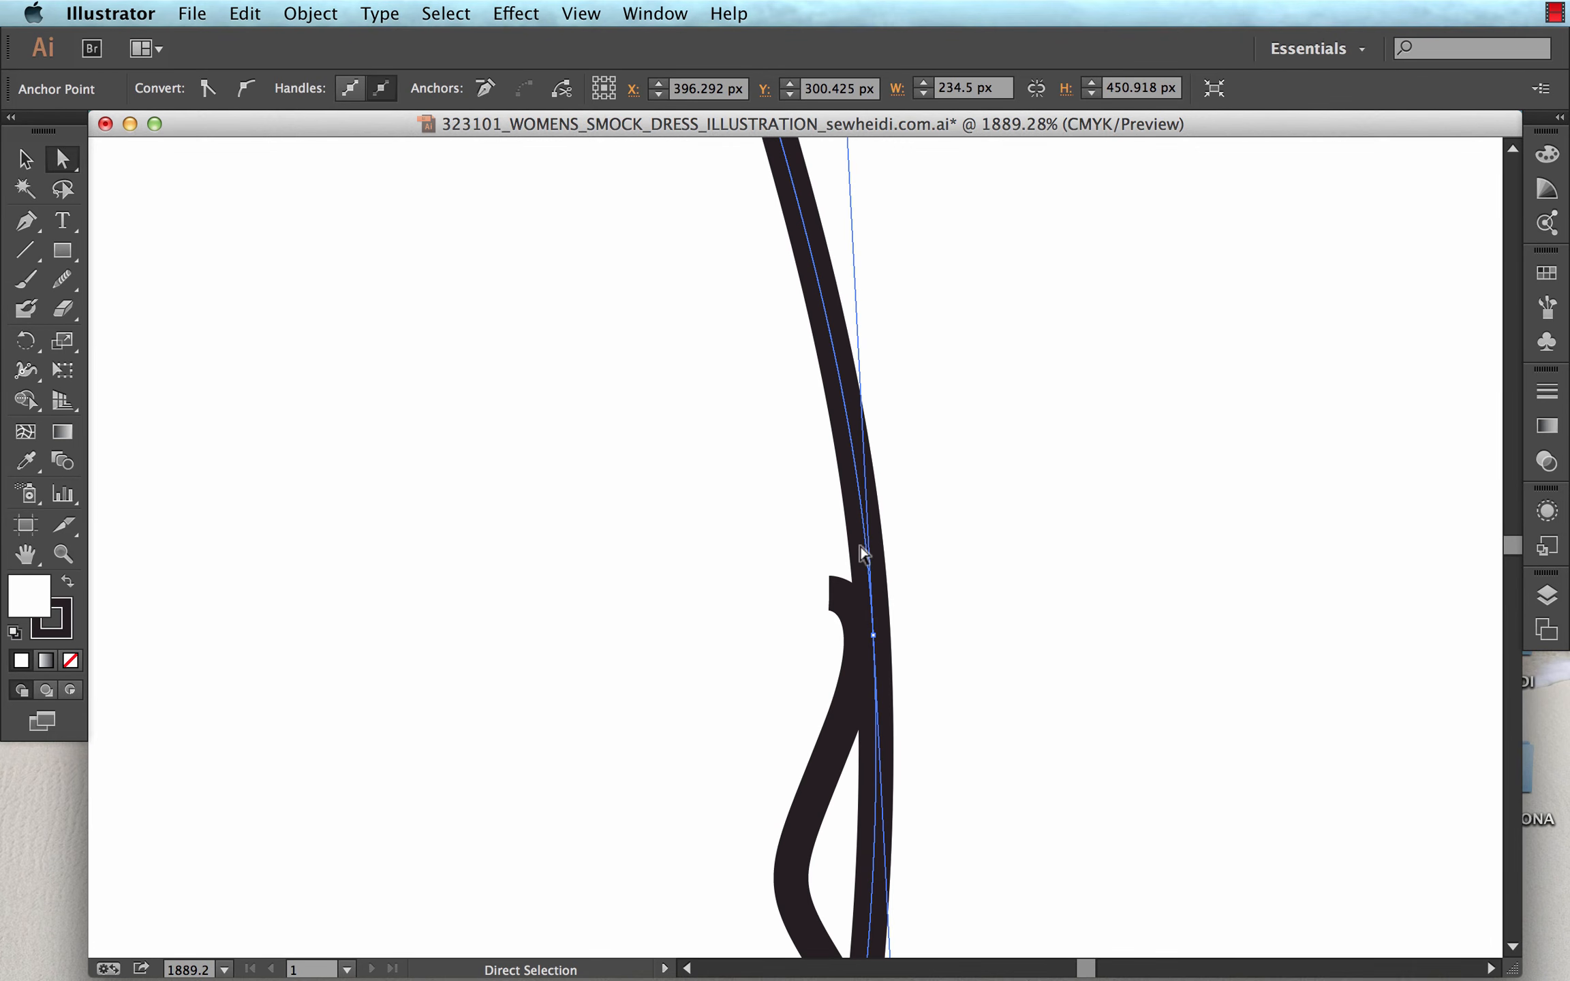
{"action": "key", "text": "p"}
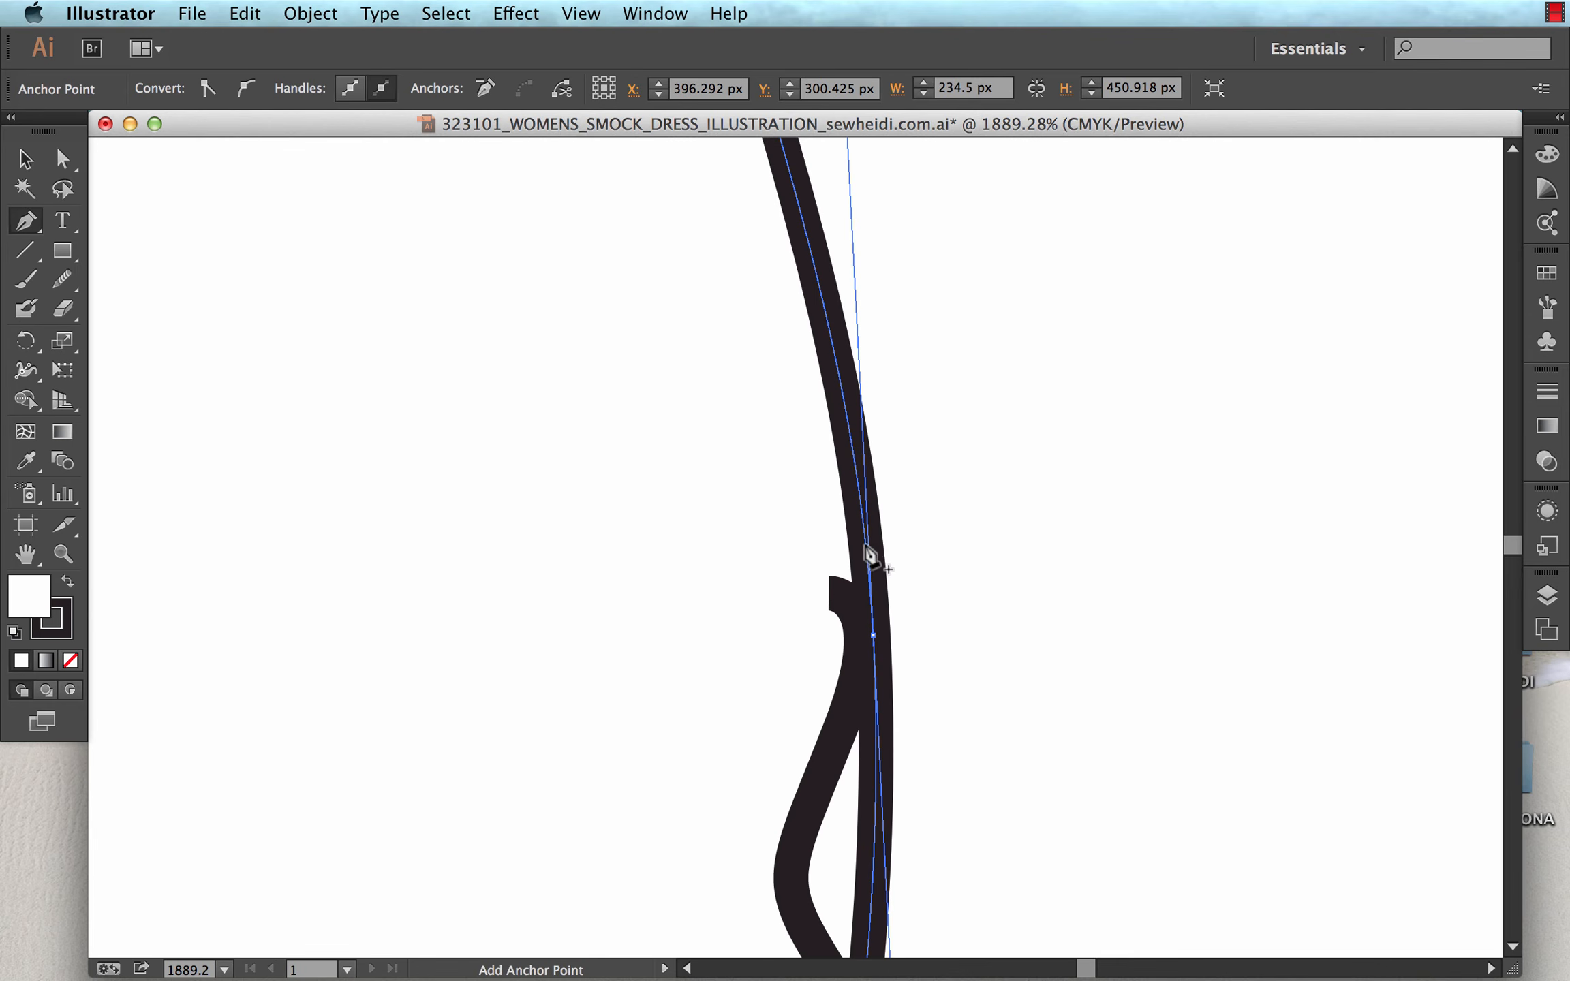
{"action": "left_click", "coordinate": [871, 554]}
Add an anchor point to the dress outline just below the wavy path's lower end.
{"action": "scroll", "coordinate": [950, 532], "scroll_direction": "down", "scroll_amount": 10}
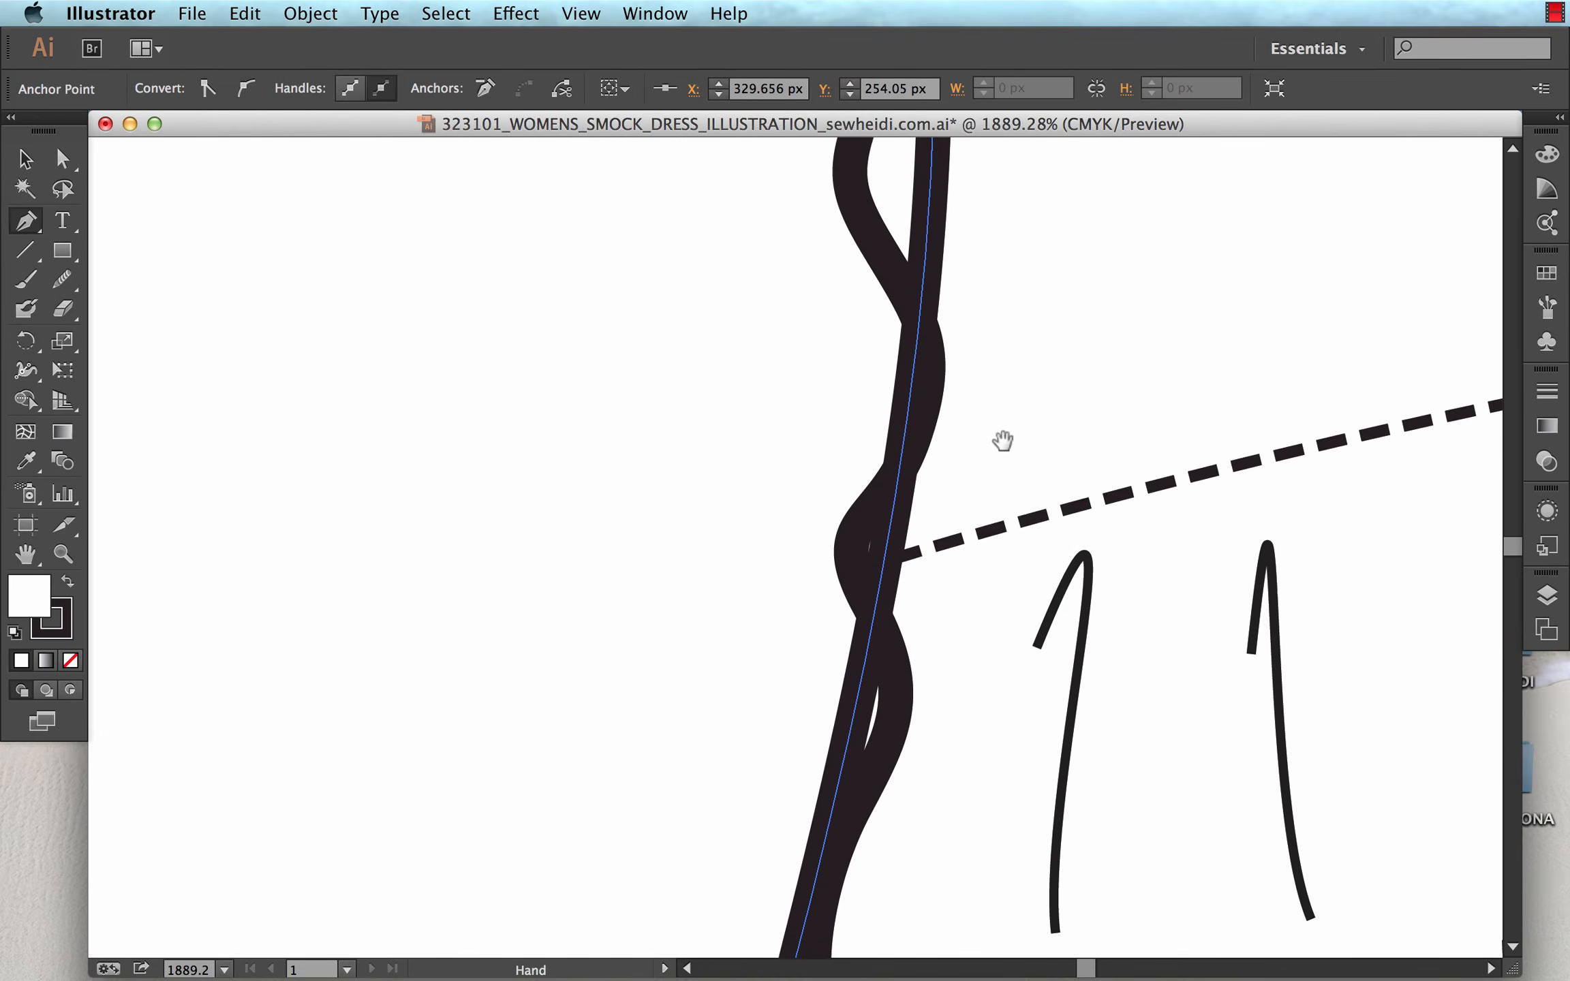
{"action": "left_click_drag", "start_coordinate": [958, 854], "coordinate": [978, 795]}
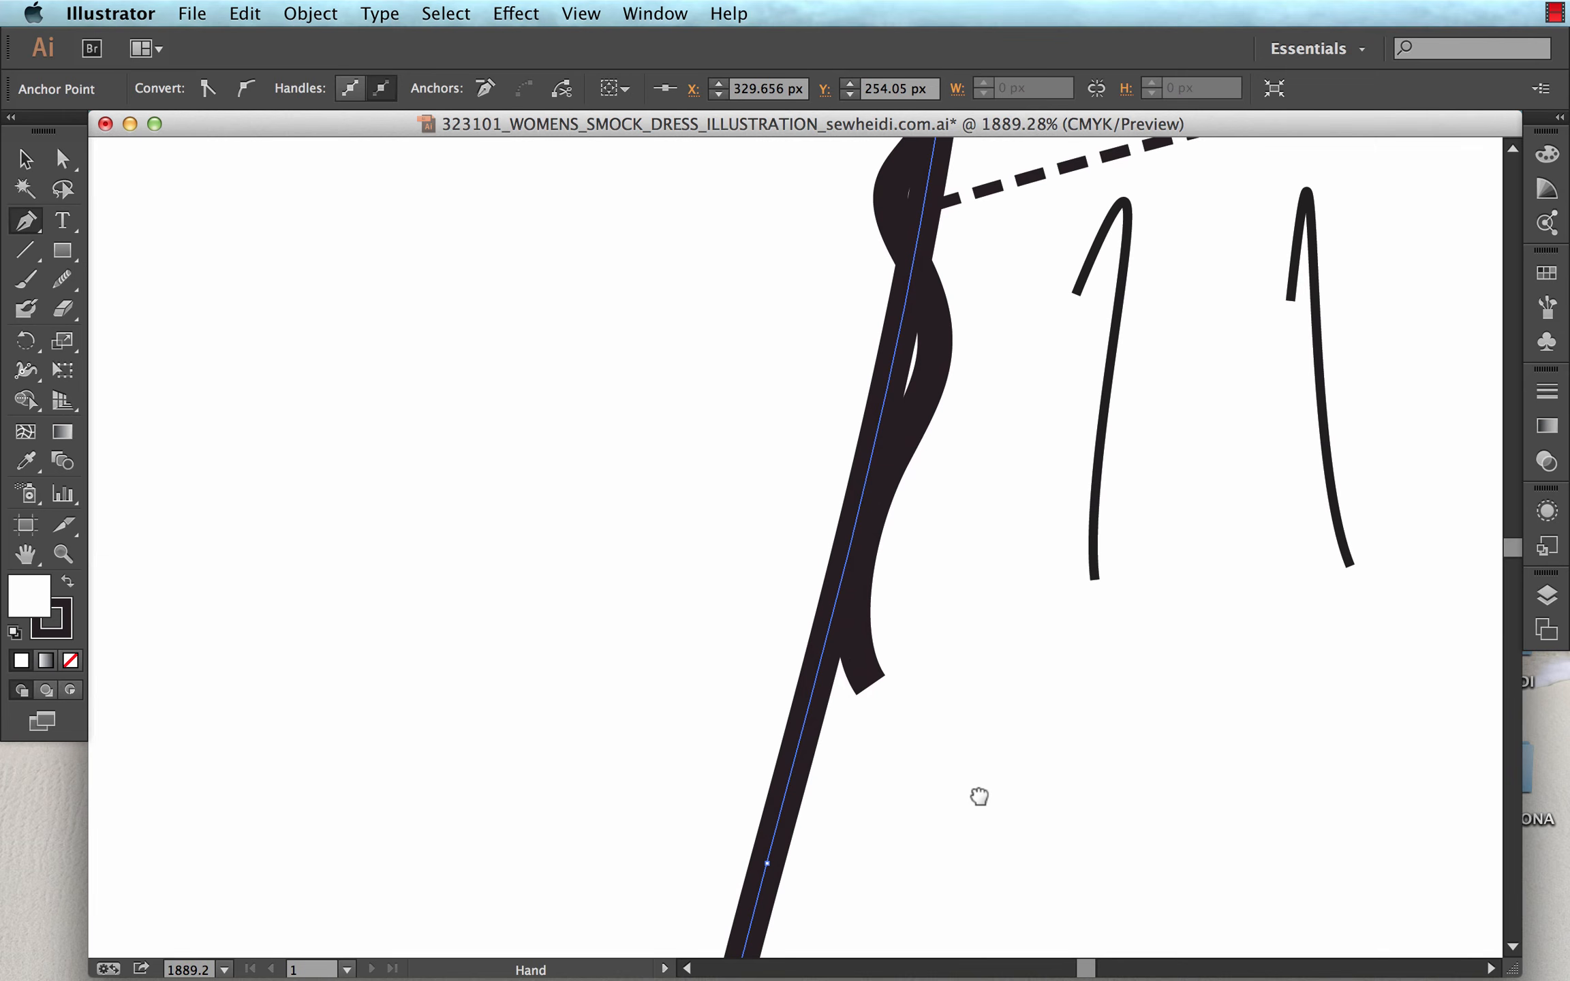
{"action": "left_click", "coordinate": [817, 693]}
Select the two new anchor points on the side outline and cut the path at both.
{"action": "key", "text": "super+minus"}
{"action": "key", "text": "super+minus"}
{"action": "key", "text": "super+minus"}
{"action": "key", "text": "super+minus"}
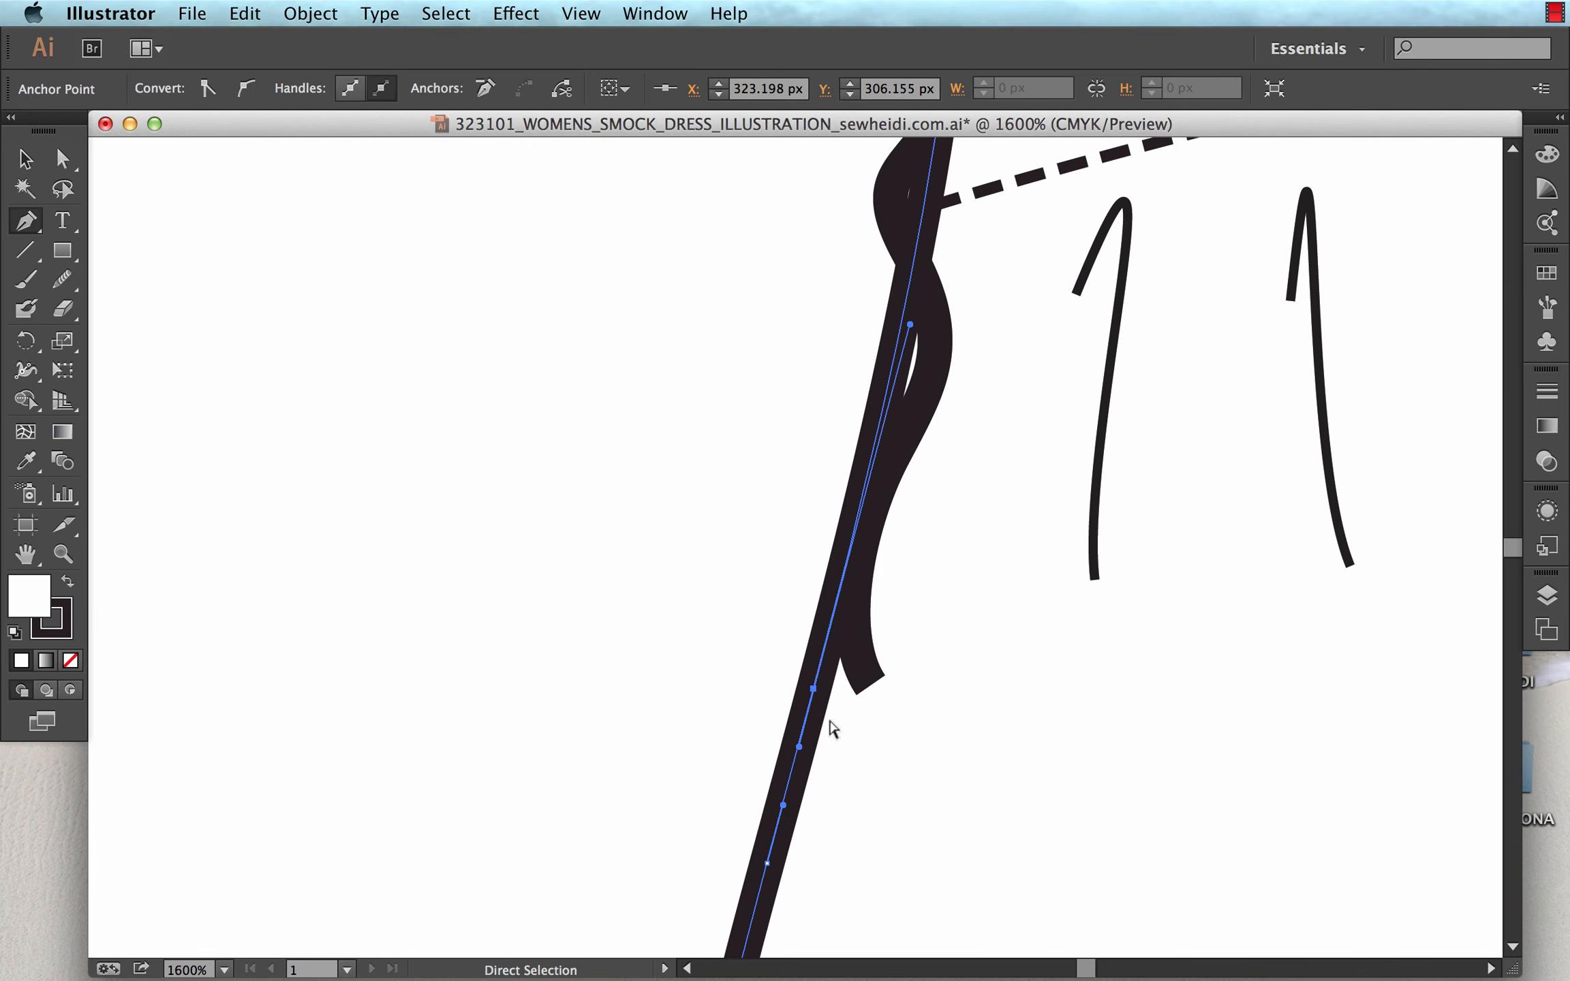
{"action": "scroll", "coordinate": [852, 592], "scroll_direction": "up", "scroll_amount": 5}
{"action": "key", "text": "a"}
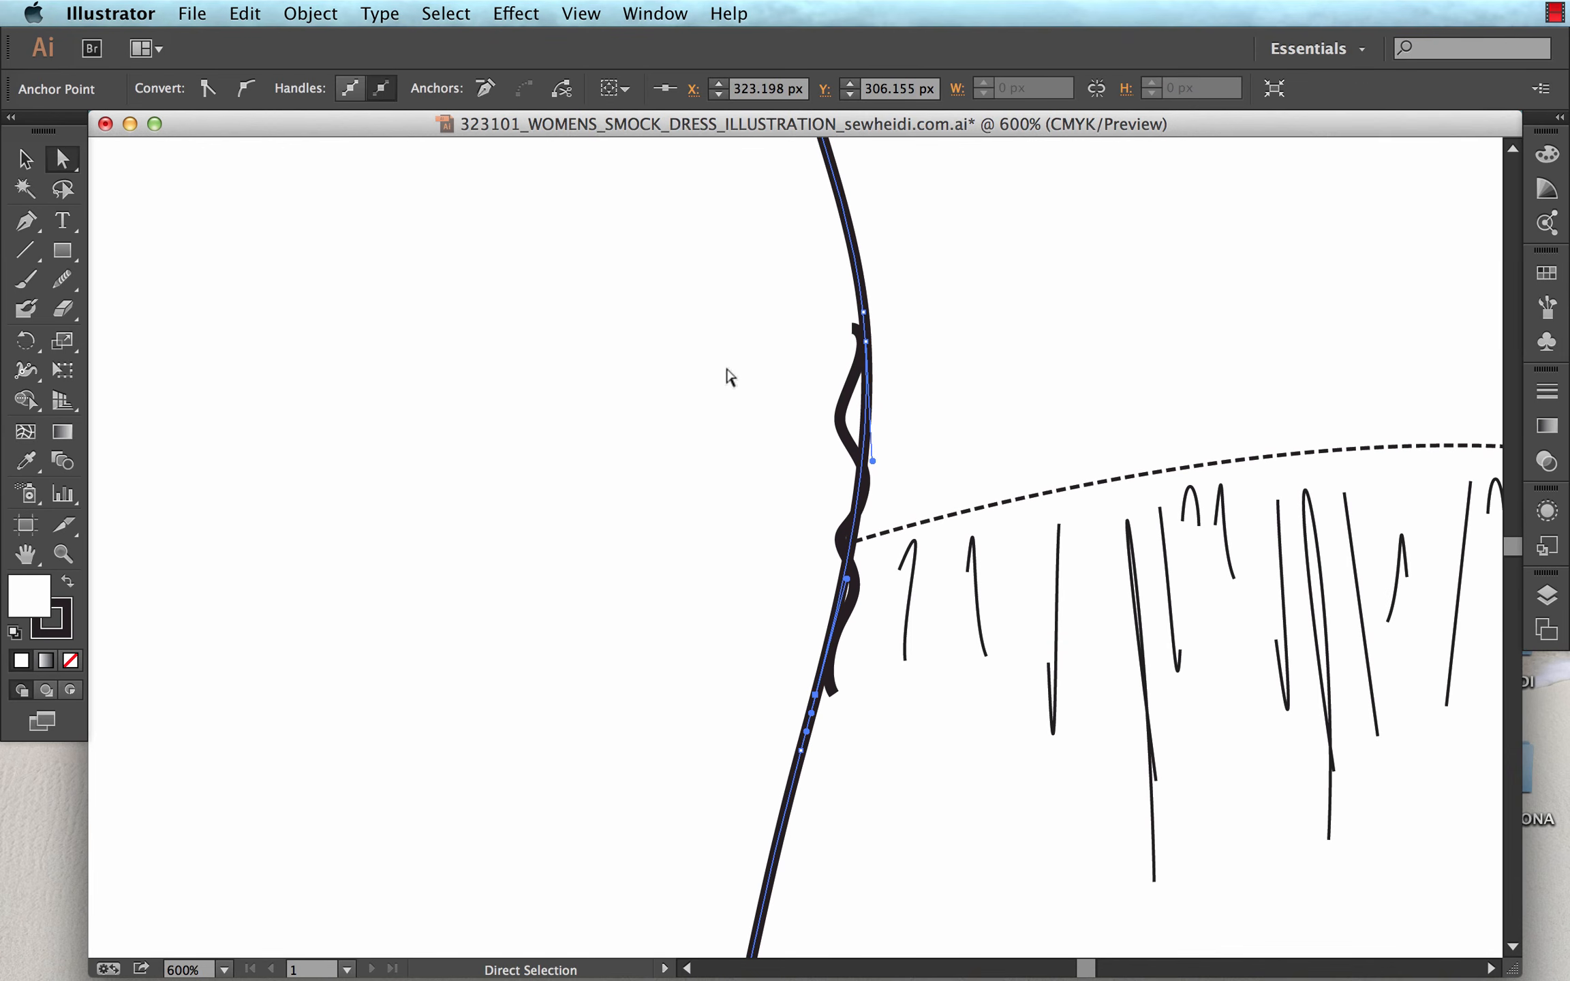
{"action": "left_click", "coordinate": [729, 374]}
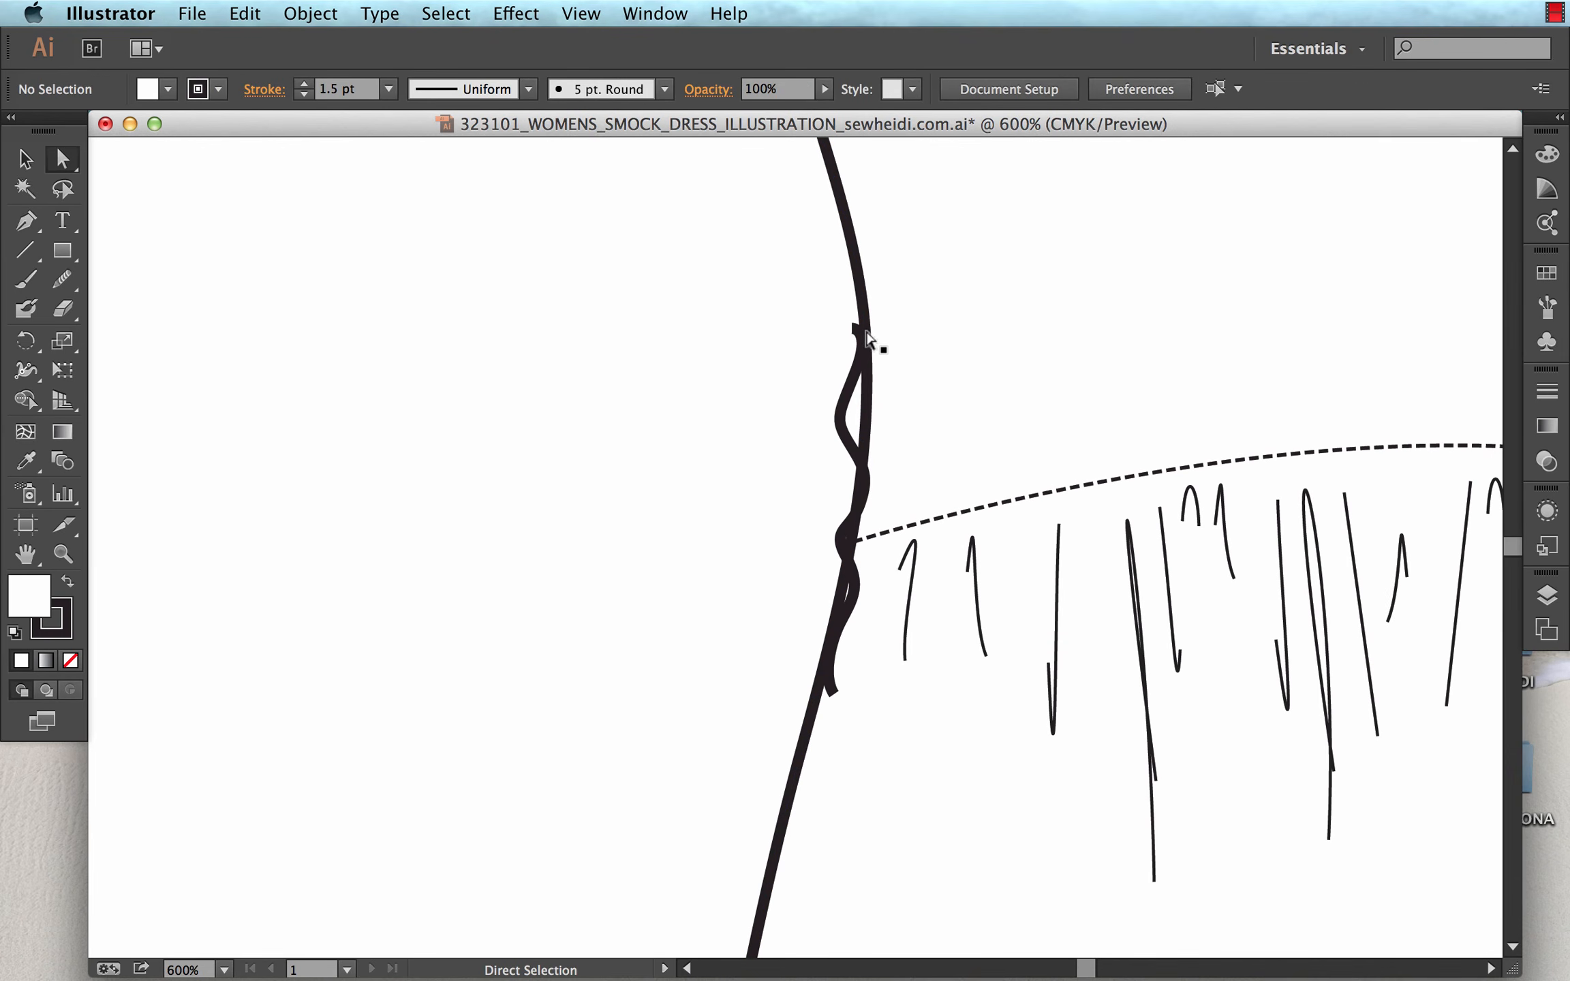
{"action": "left_click", "coordinate": [867, 335]}
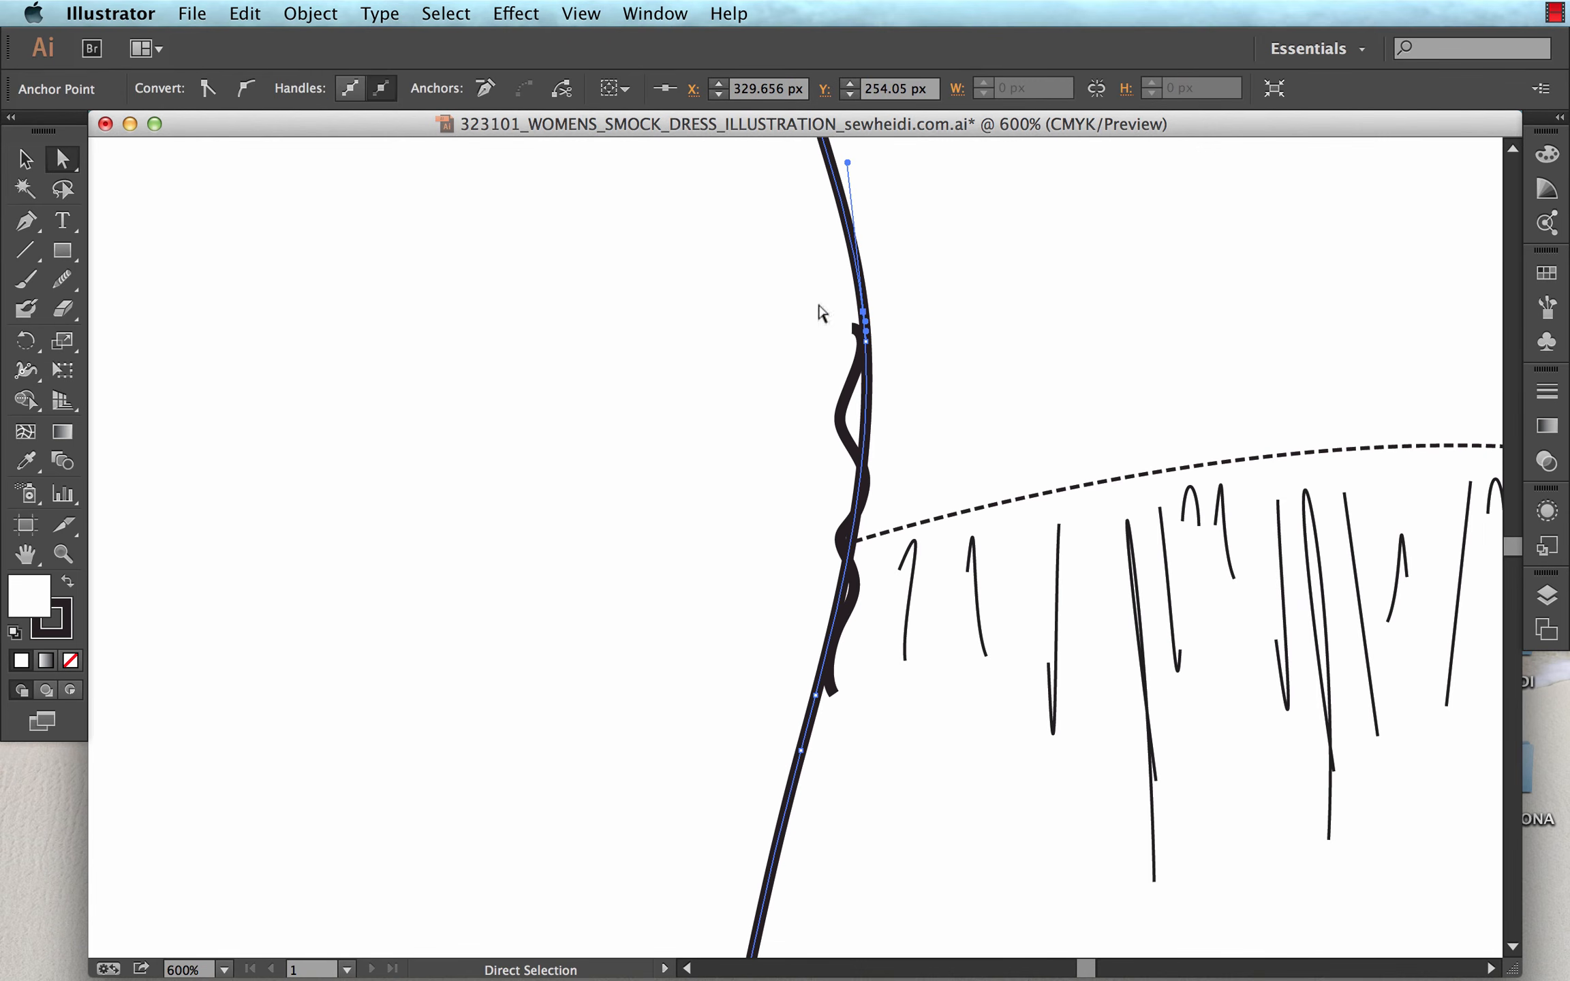
{"action": "left_click", "coordinate": [815, 696], "text": "shift"}
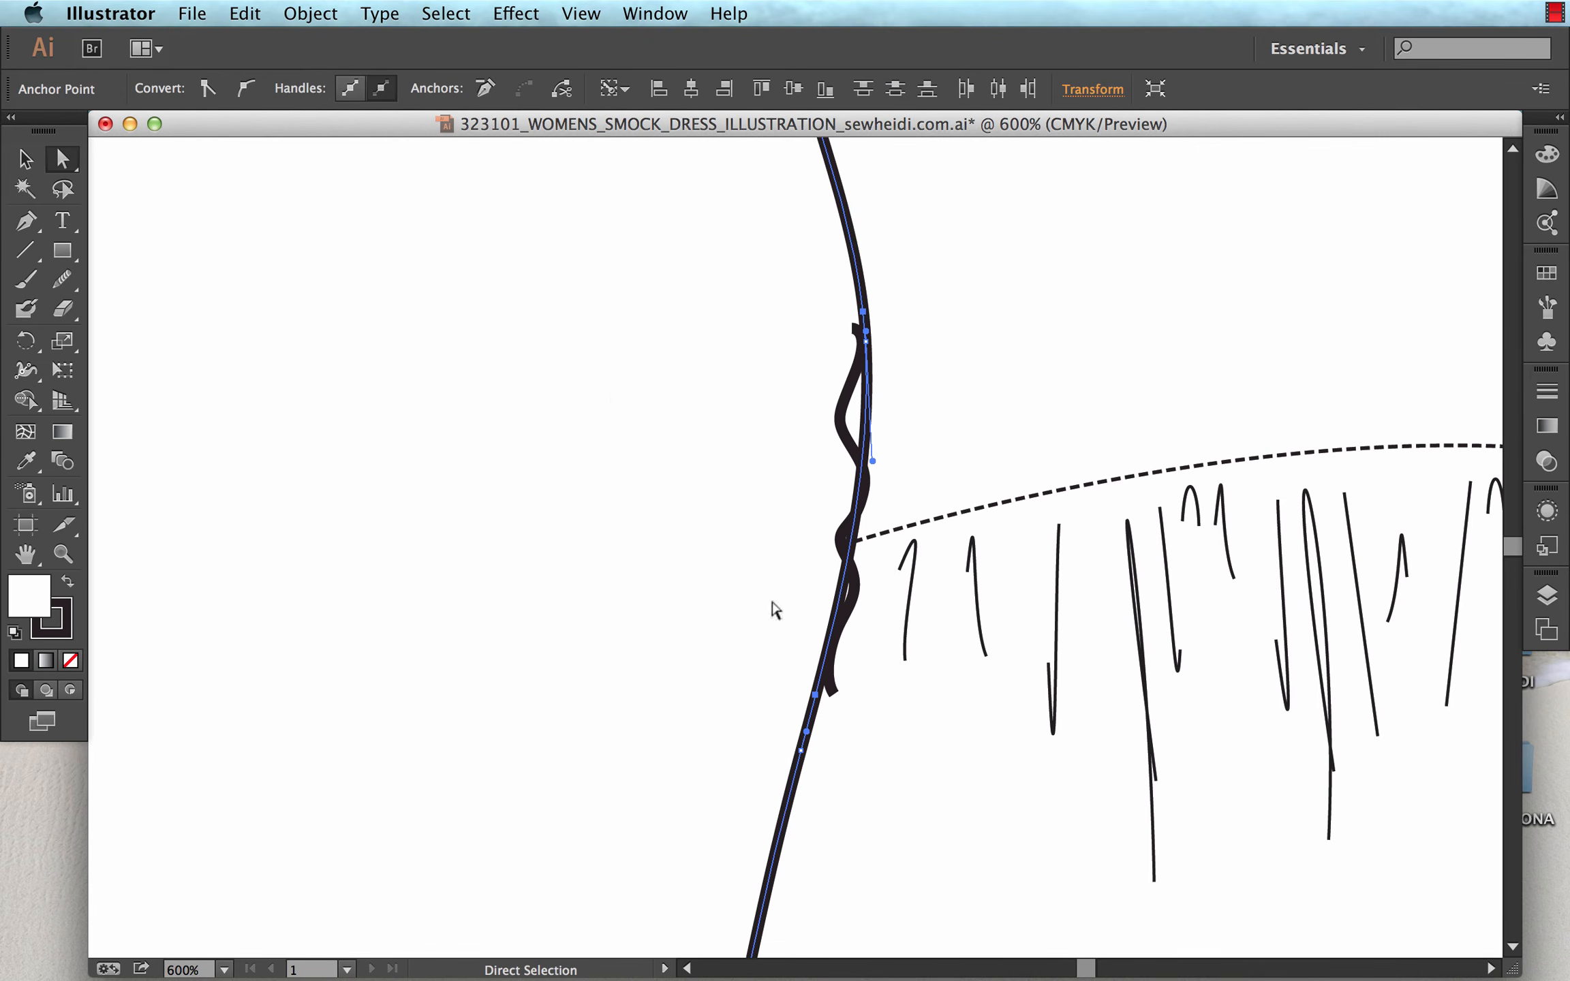
{"action": "left_click", "coordinate": [563, 93]}
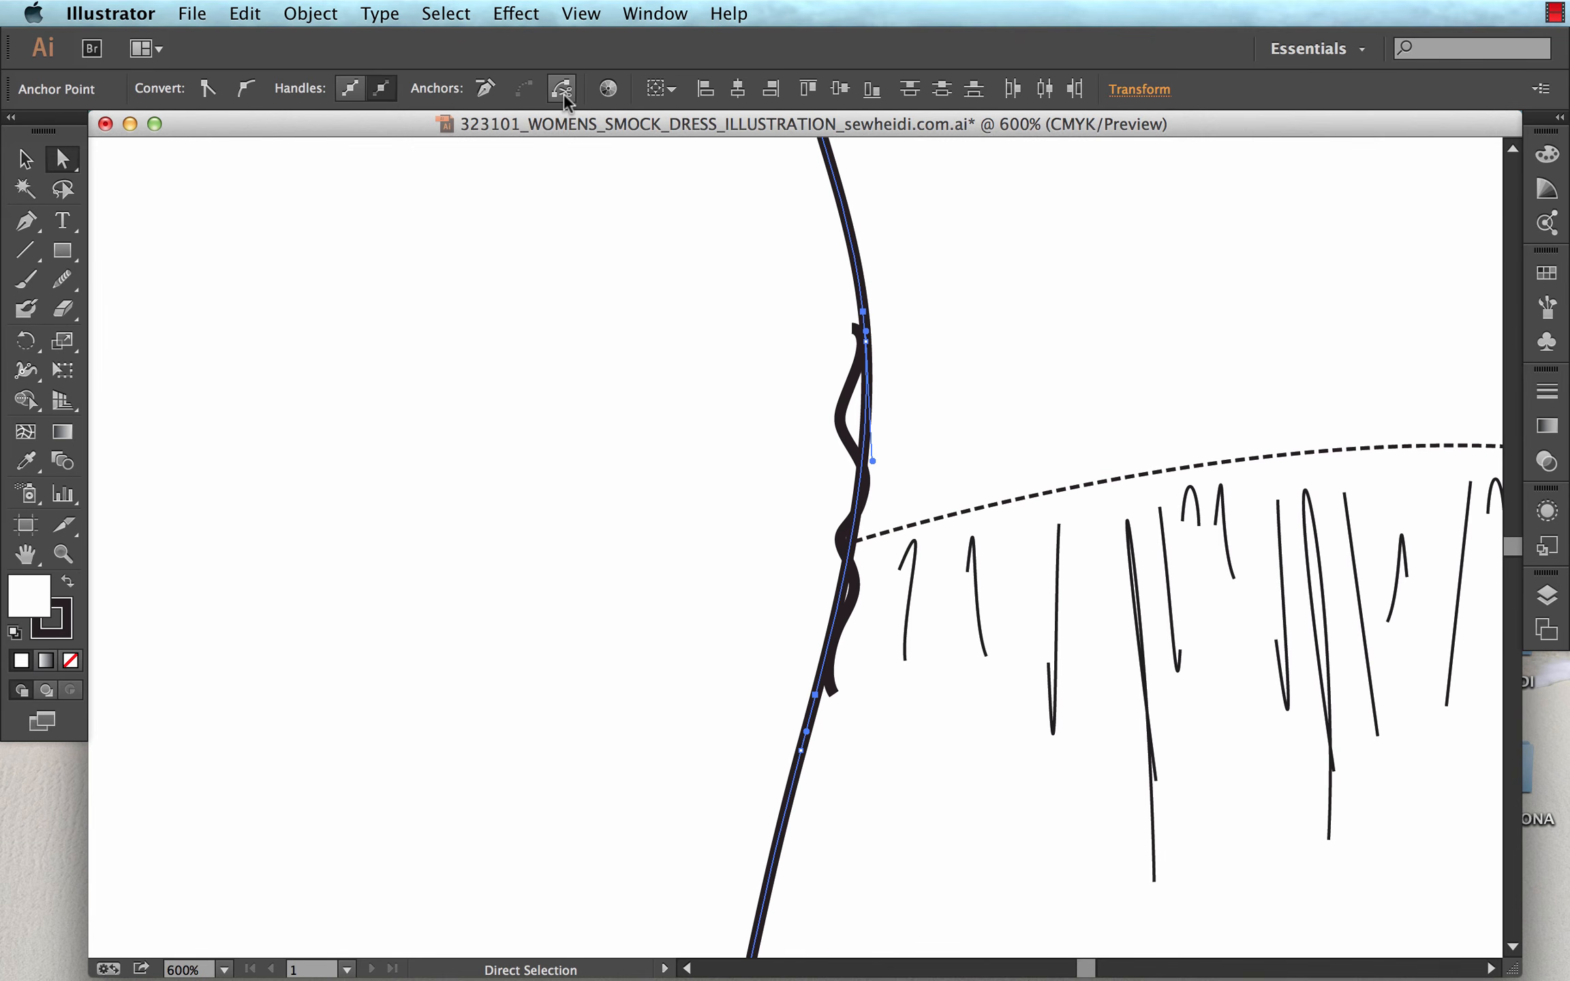
Move the cut-out outline segment away from the dress into the empty space beside it.
{"action": "left_click", "coordinate": [668, 322]}
{"action": "key", "text": "v"}
{"action": "left_click", "coordinate": [866, 409]}
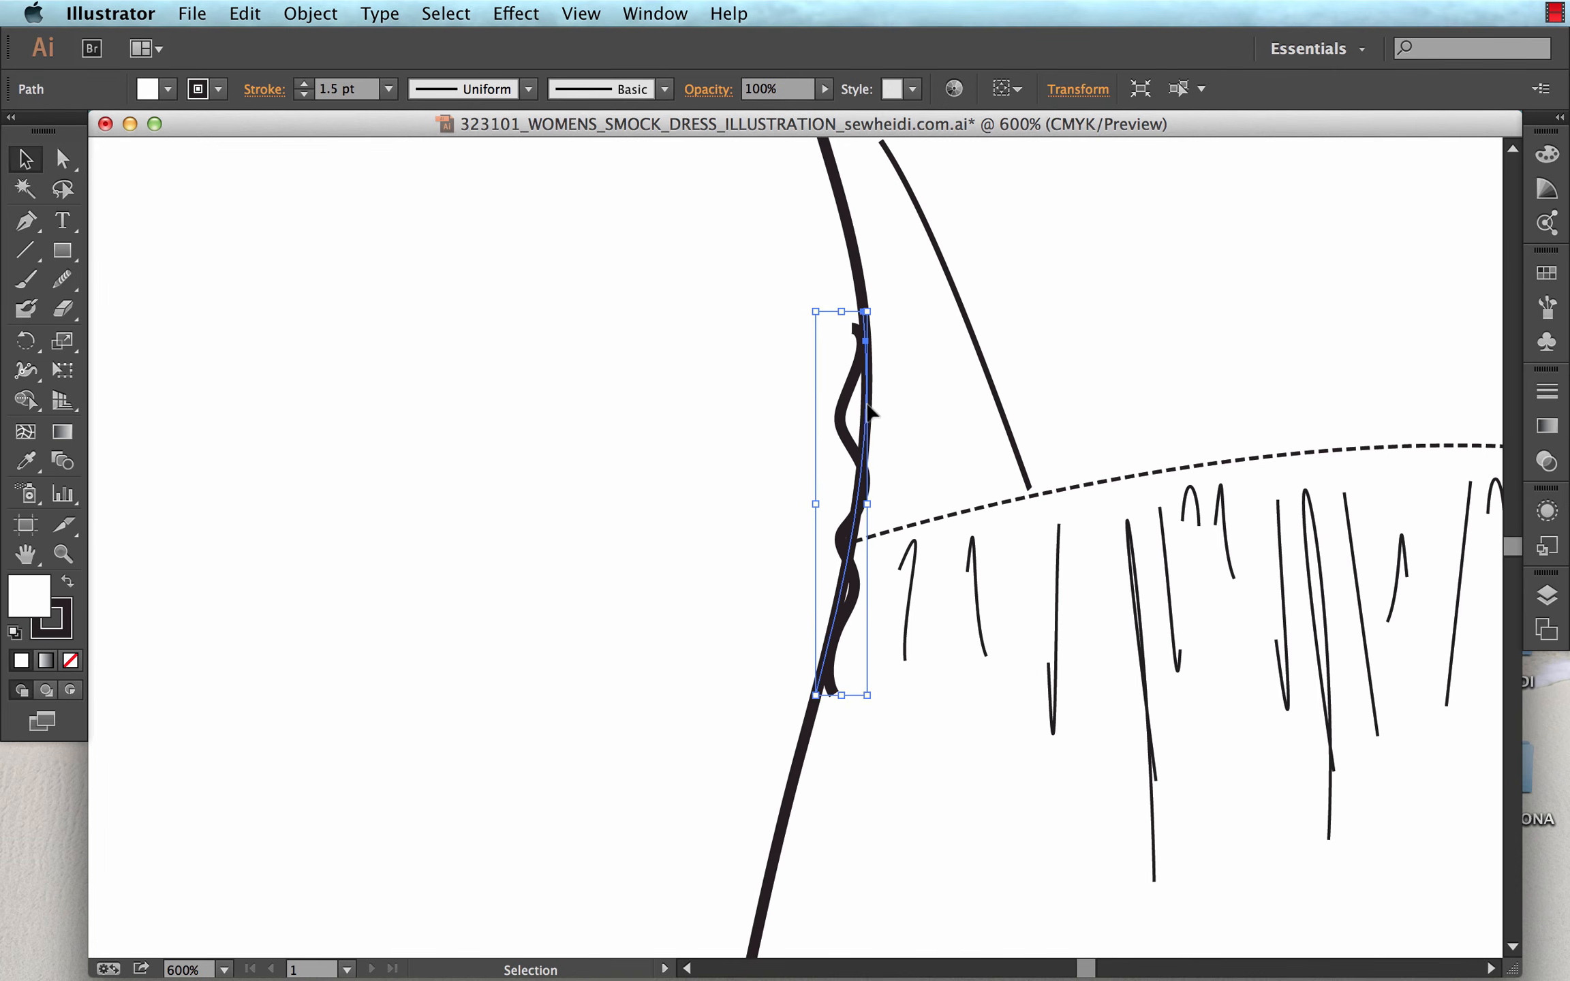
{"action": "left_click_drag", "start_coordinate": [866, 409], "coordinate": [613, 379]}
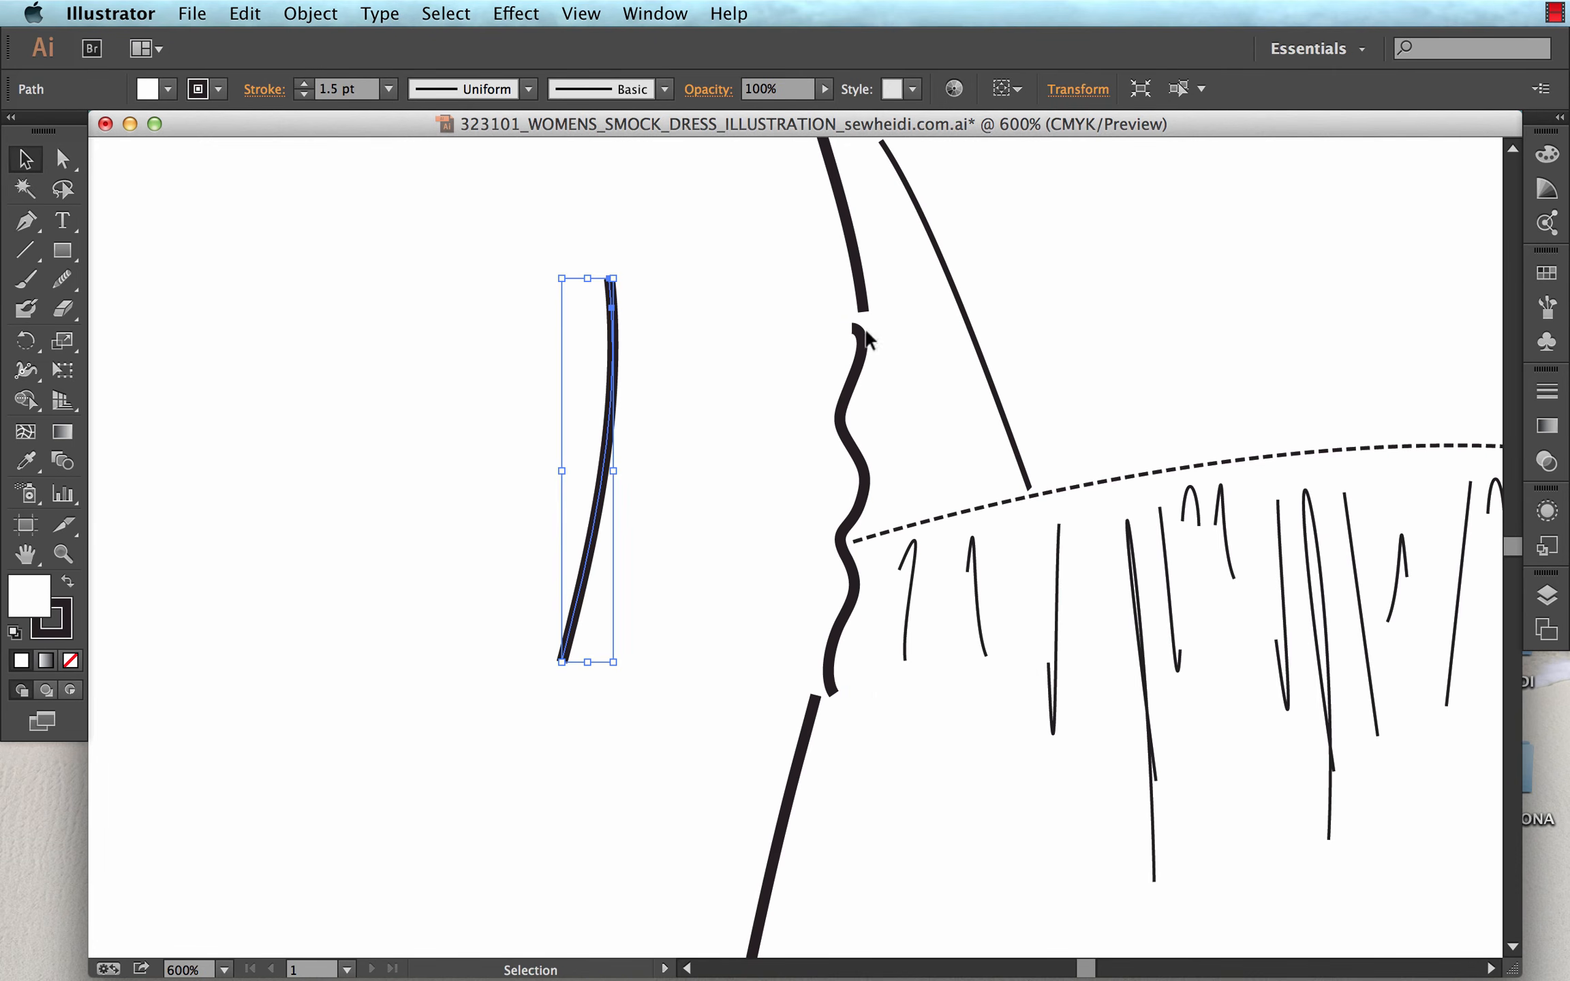
Select the facing end points of the upper outline and the wavy path and average them on both axes.
{"action": "left_click", "coordinate": [856, 626]}
{"action": "key", "text": "z"}
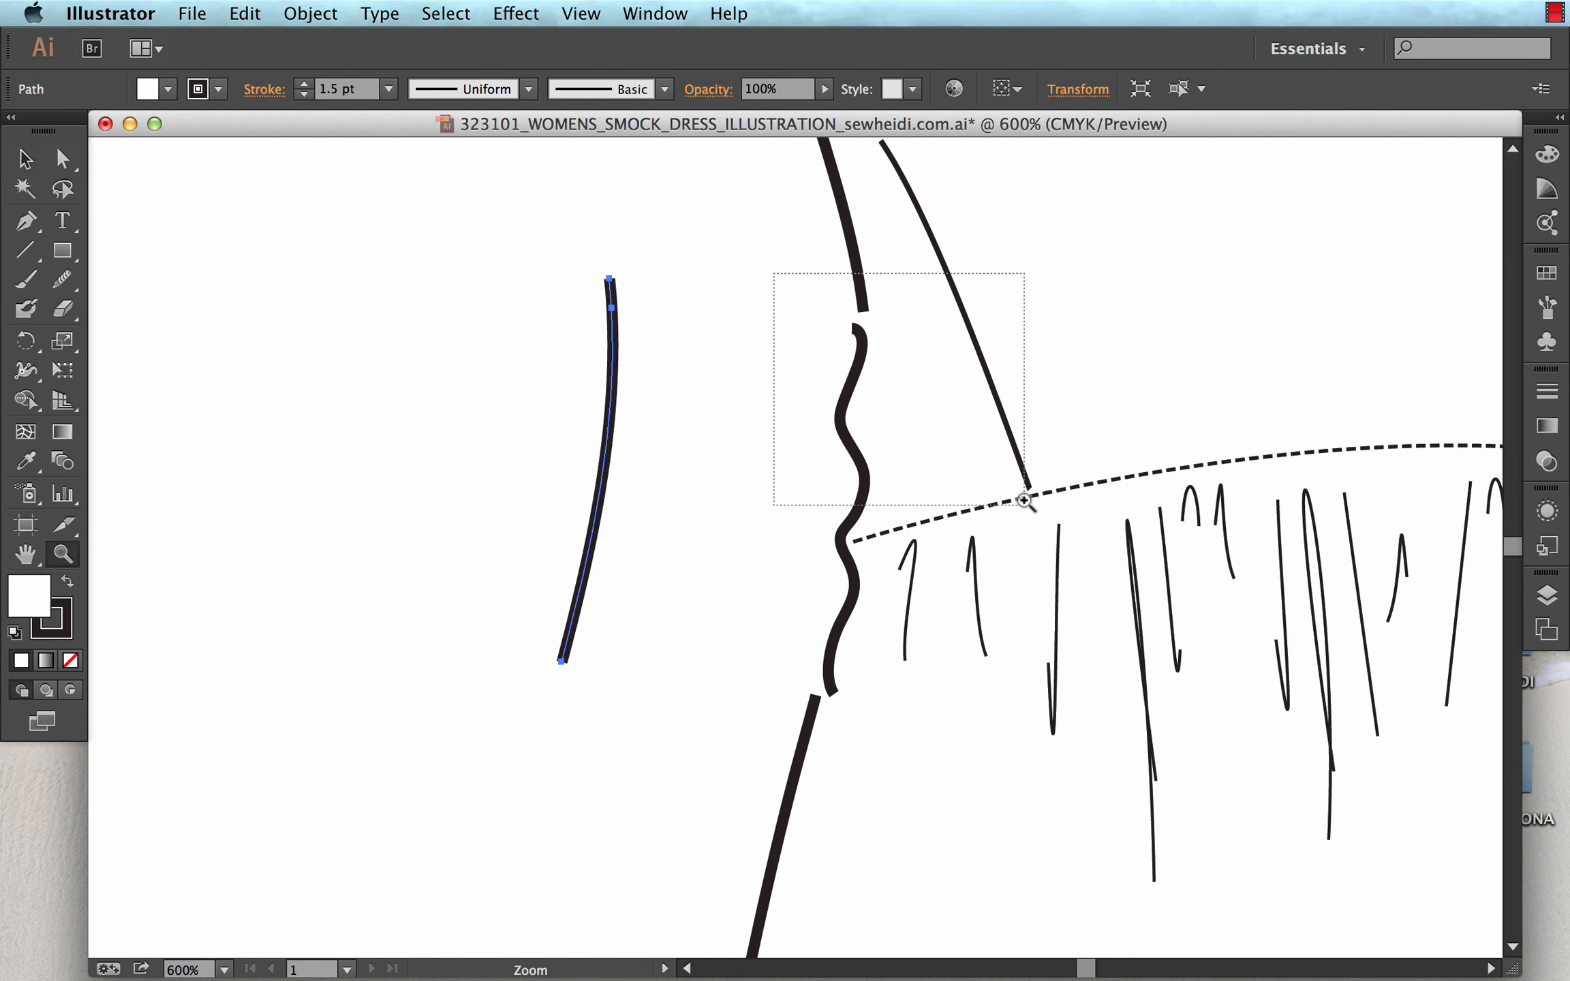
{"action": "left_click_drag", "start_coordinate": [774, 273], "coordinate": [1023, 503]}
{"action": "key", "text": "a"}
{"action": "mouse_move", "coordinate": [687, 543]}
{"action": "left_mouse_down"}
{"action": "mouse_move", "coordinate": [729, 493]}
{"action": "mouse_move", "coordinate": [766, 520]}
{"action": "left_mouse_up"}
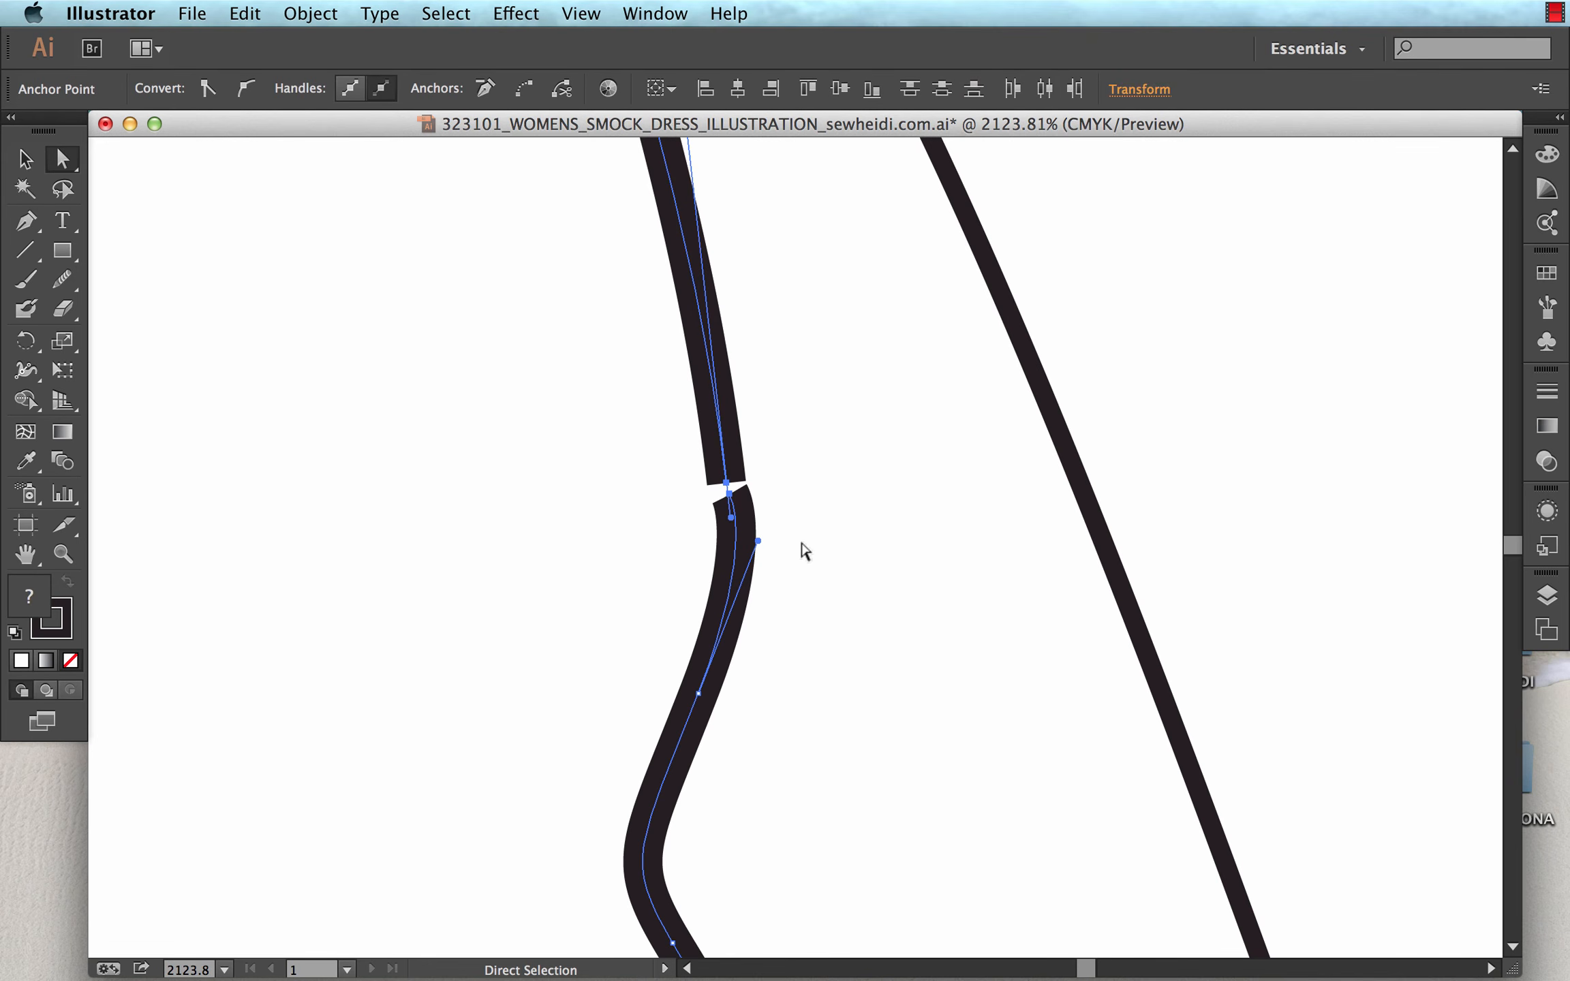
{"action": "left_click", "coordinate": [310, 13]}
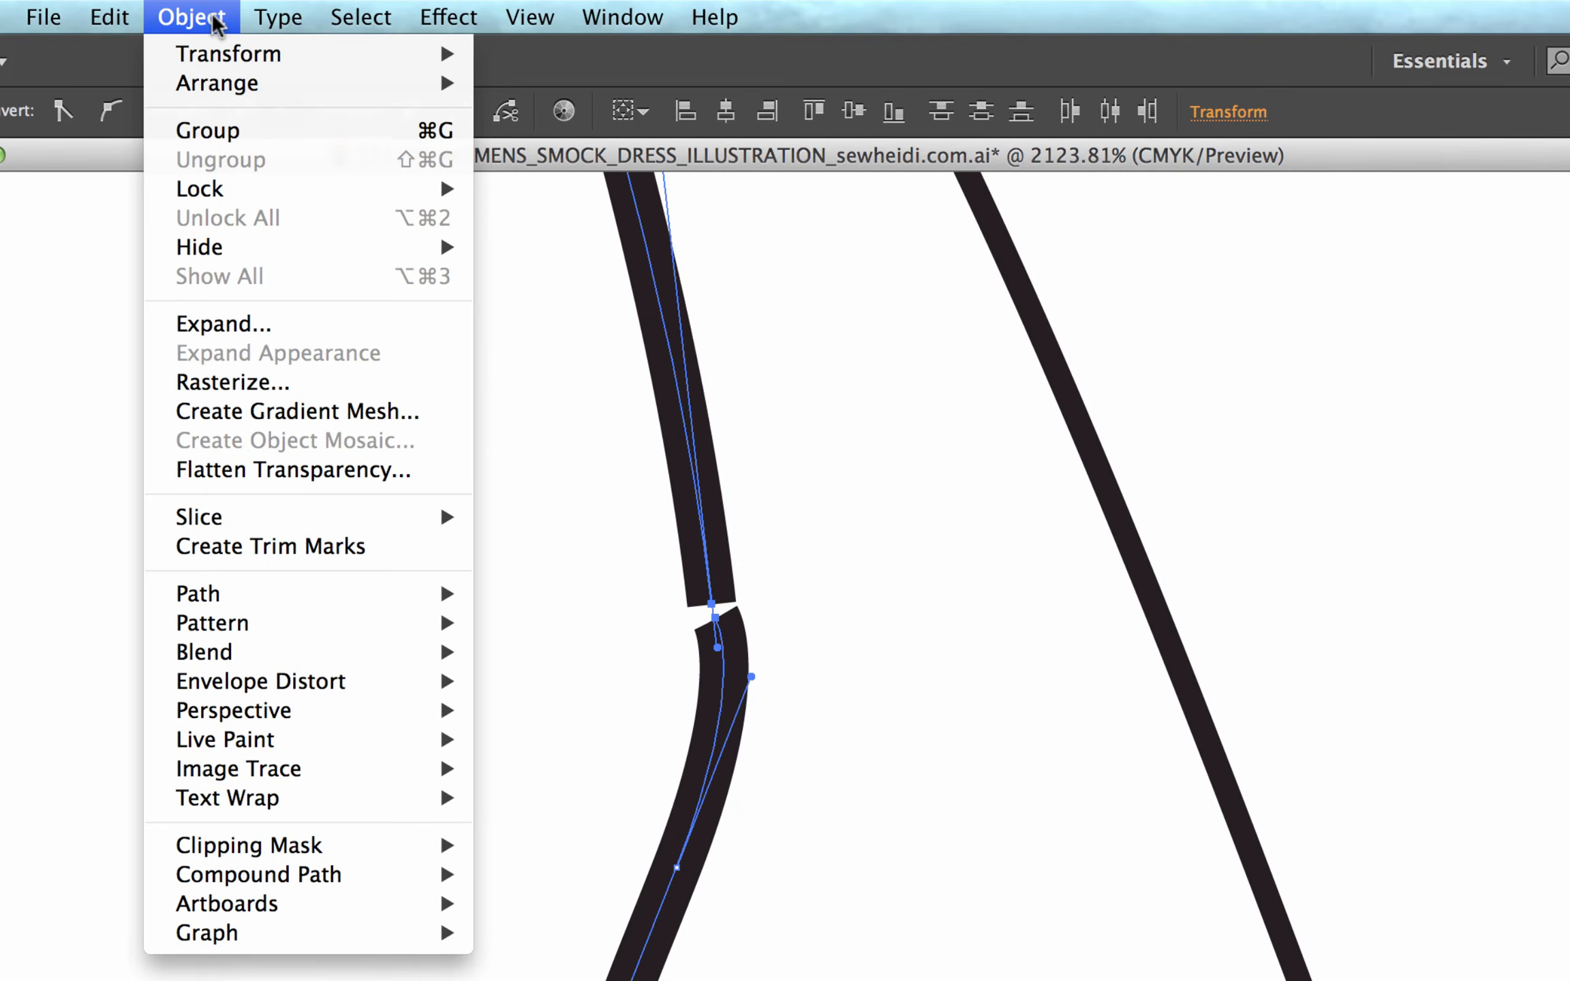
{"action": "mouse_move", "coordinate": [252, 592]}
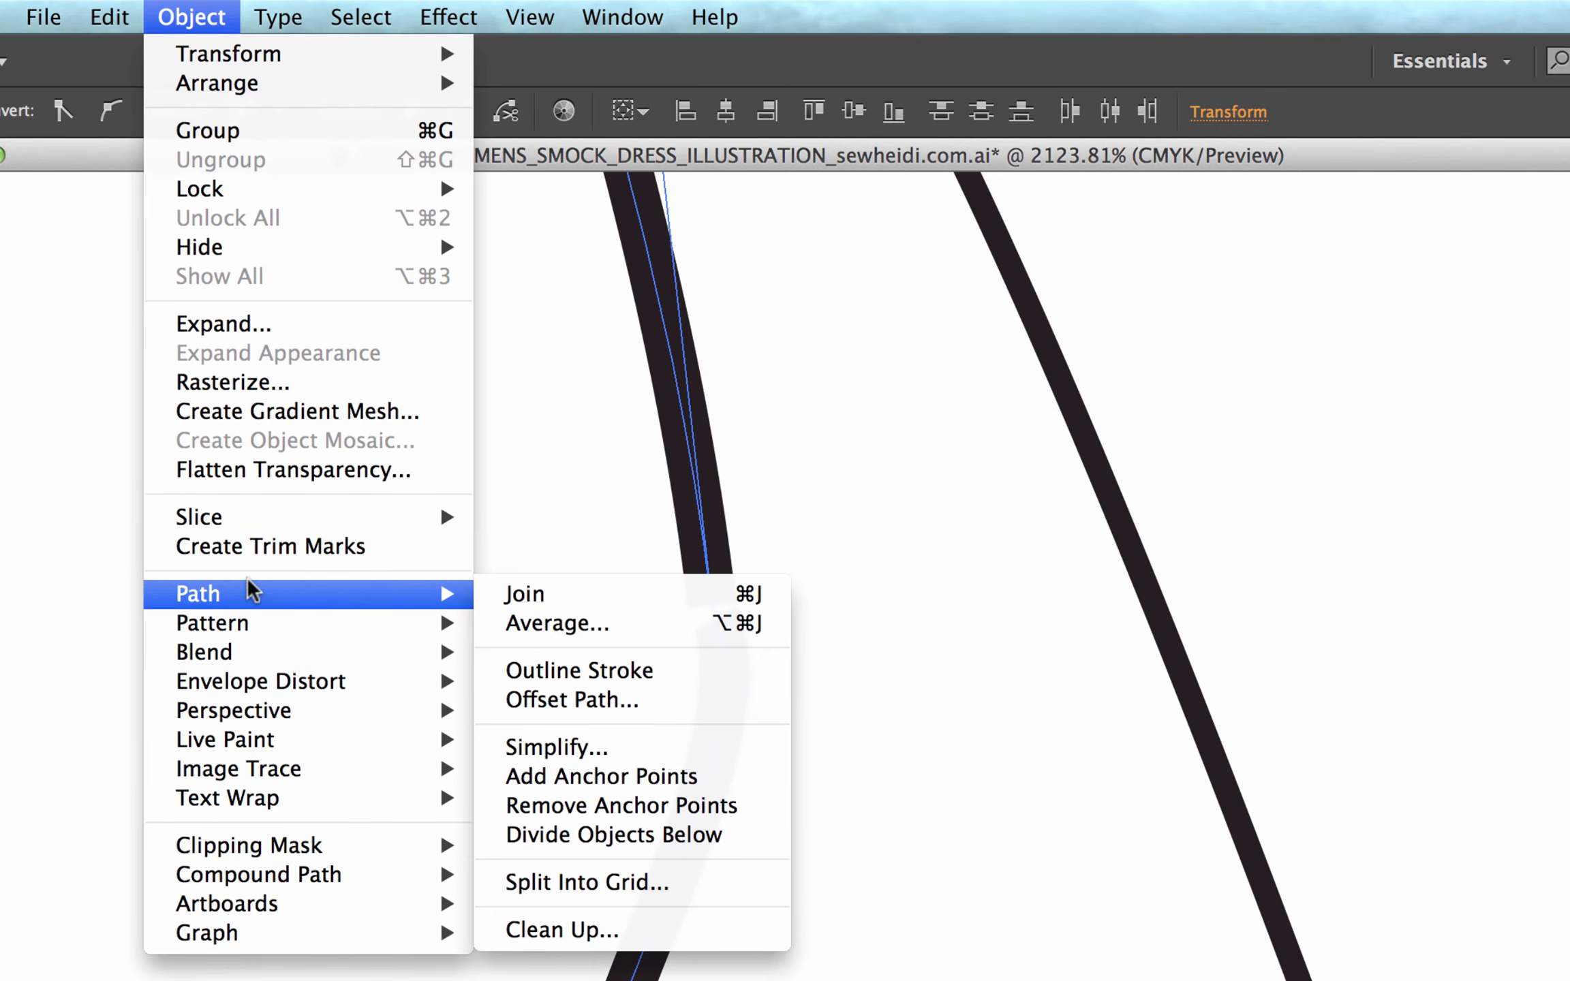
{"action": "left_click", "coordinate": [585, 625]}
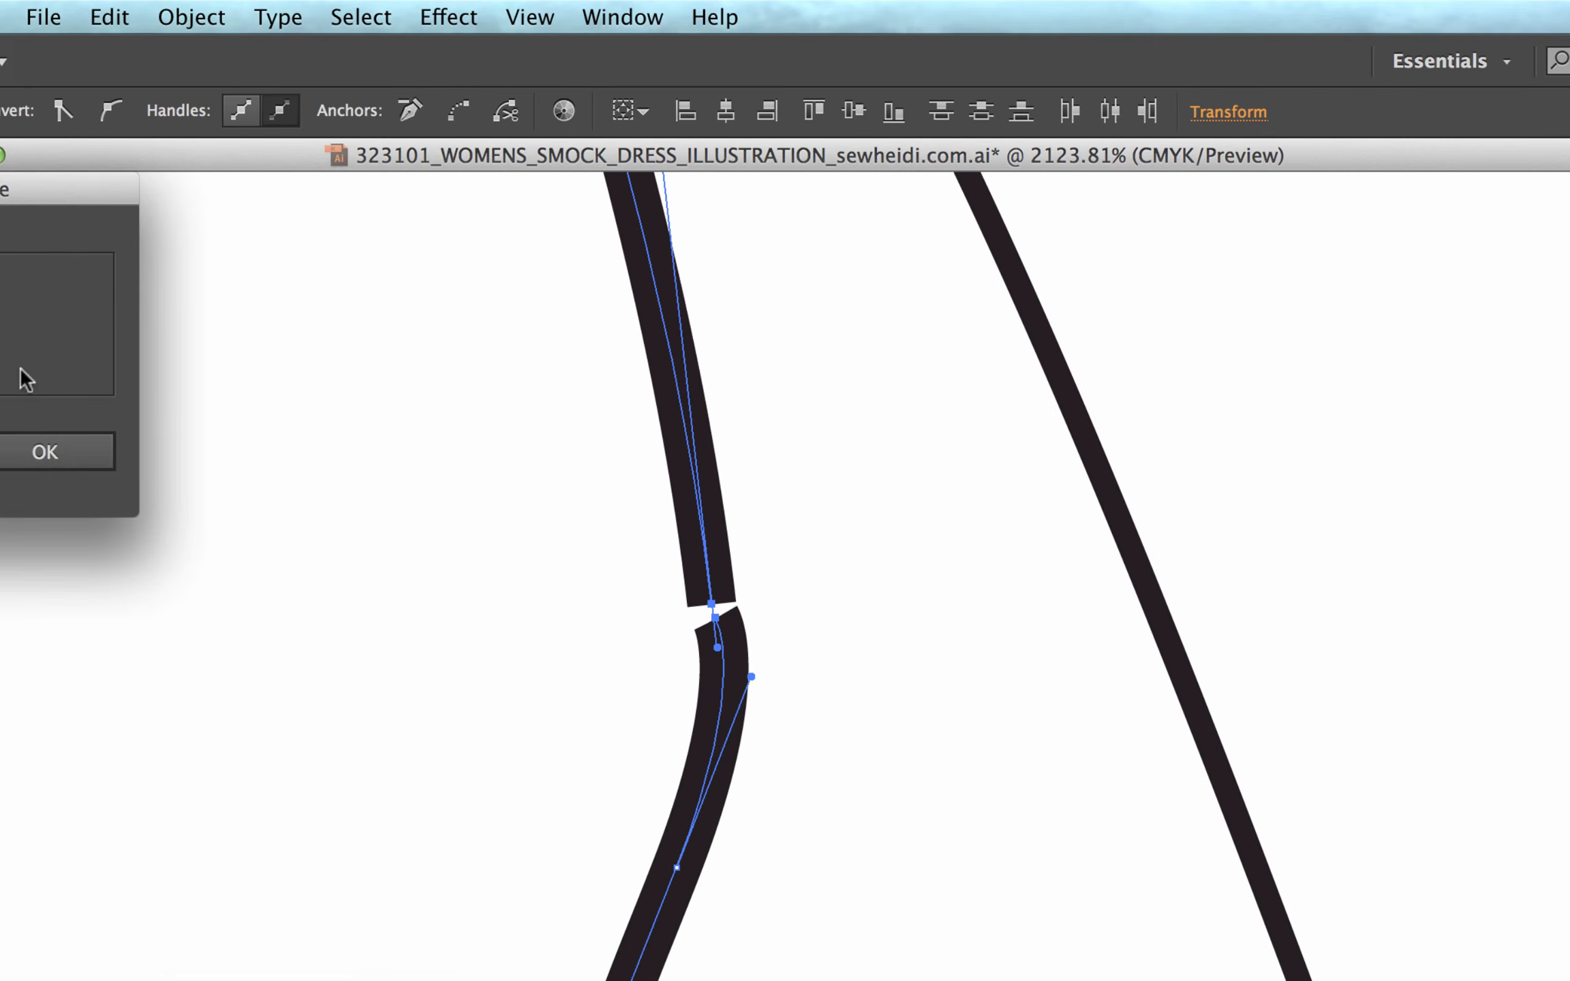
{"action": "left_click_drag", "start_coordinate": [2, 191], "coordinate": [159, 273]}
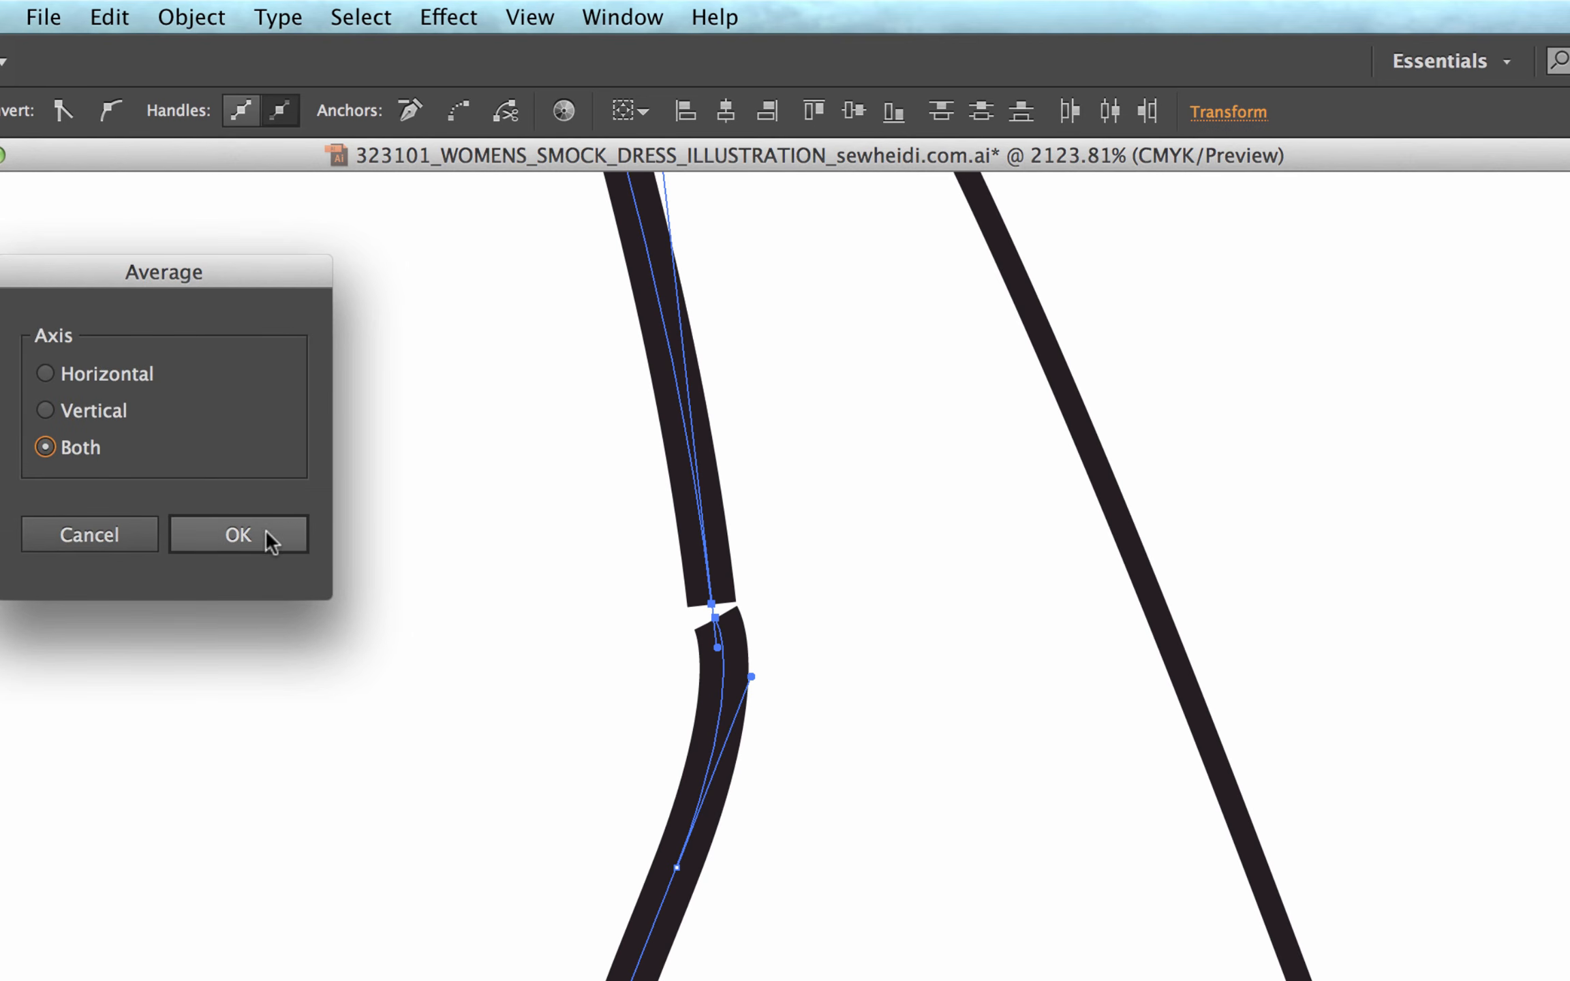
{"action": "left_click", "coordinate": [235, 538]}
Join the averaged upper end points so the outline and wavy path become one path, and clear the selection.
{"action": "left_click", "coordinate": [187, 19]}
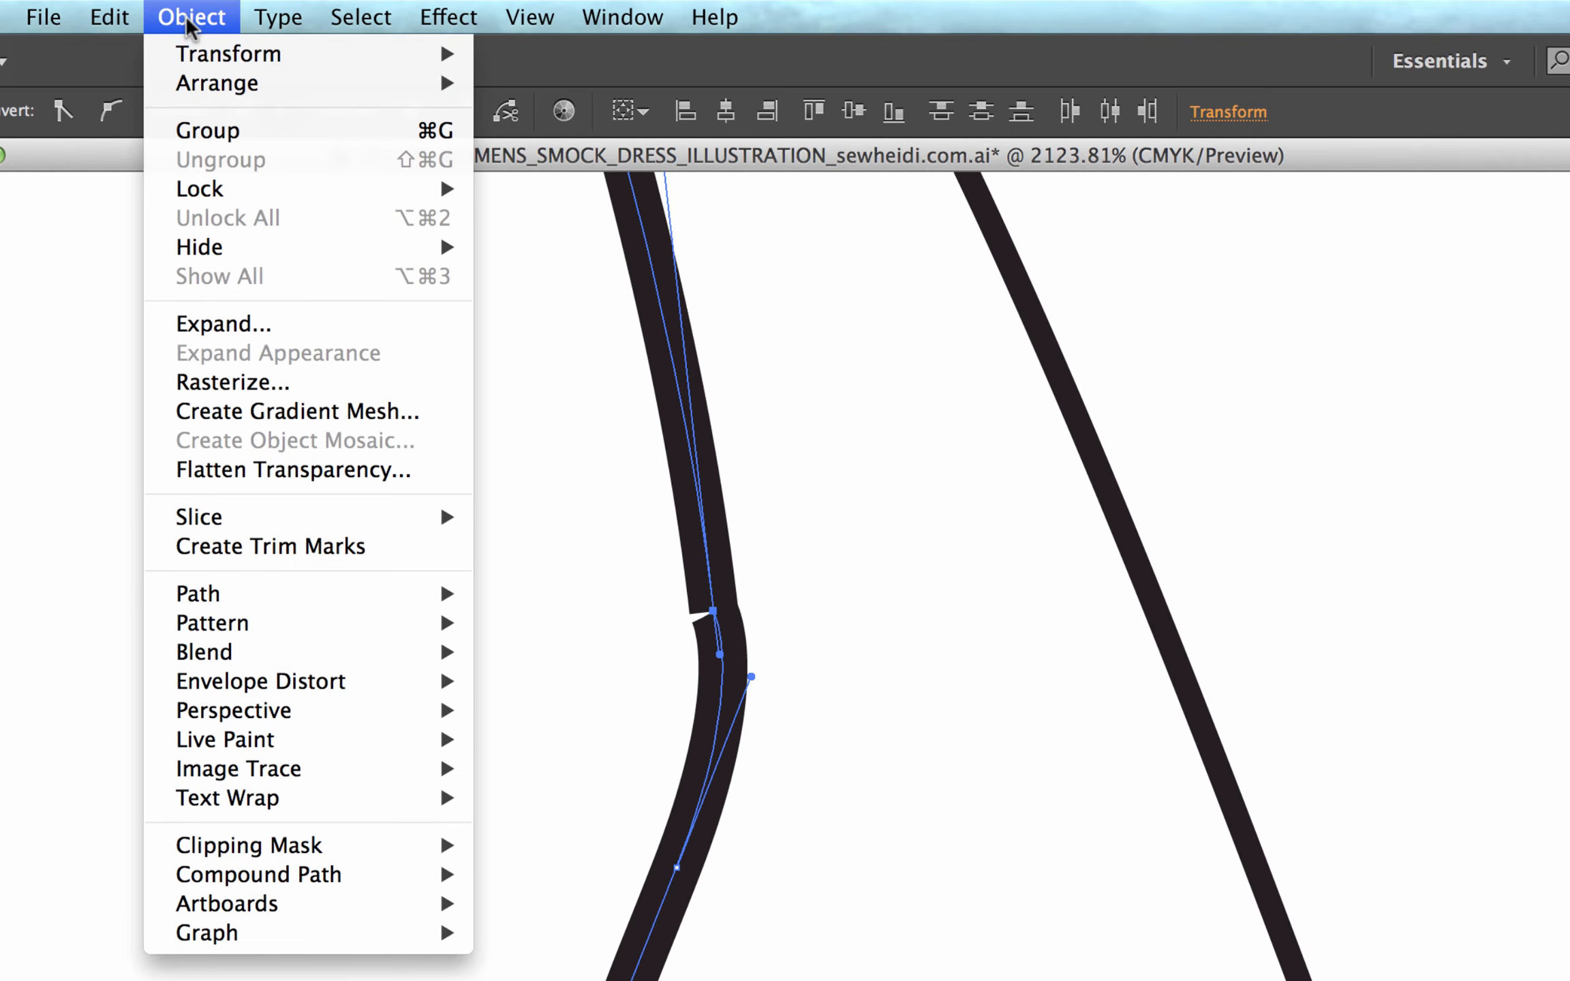
{"action": "mouse_move", "coordinate": [231, 595]}
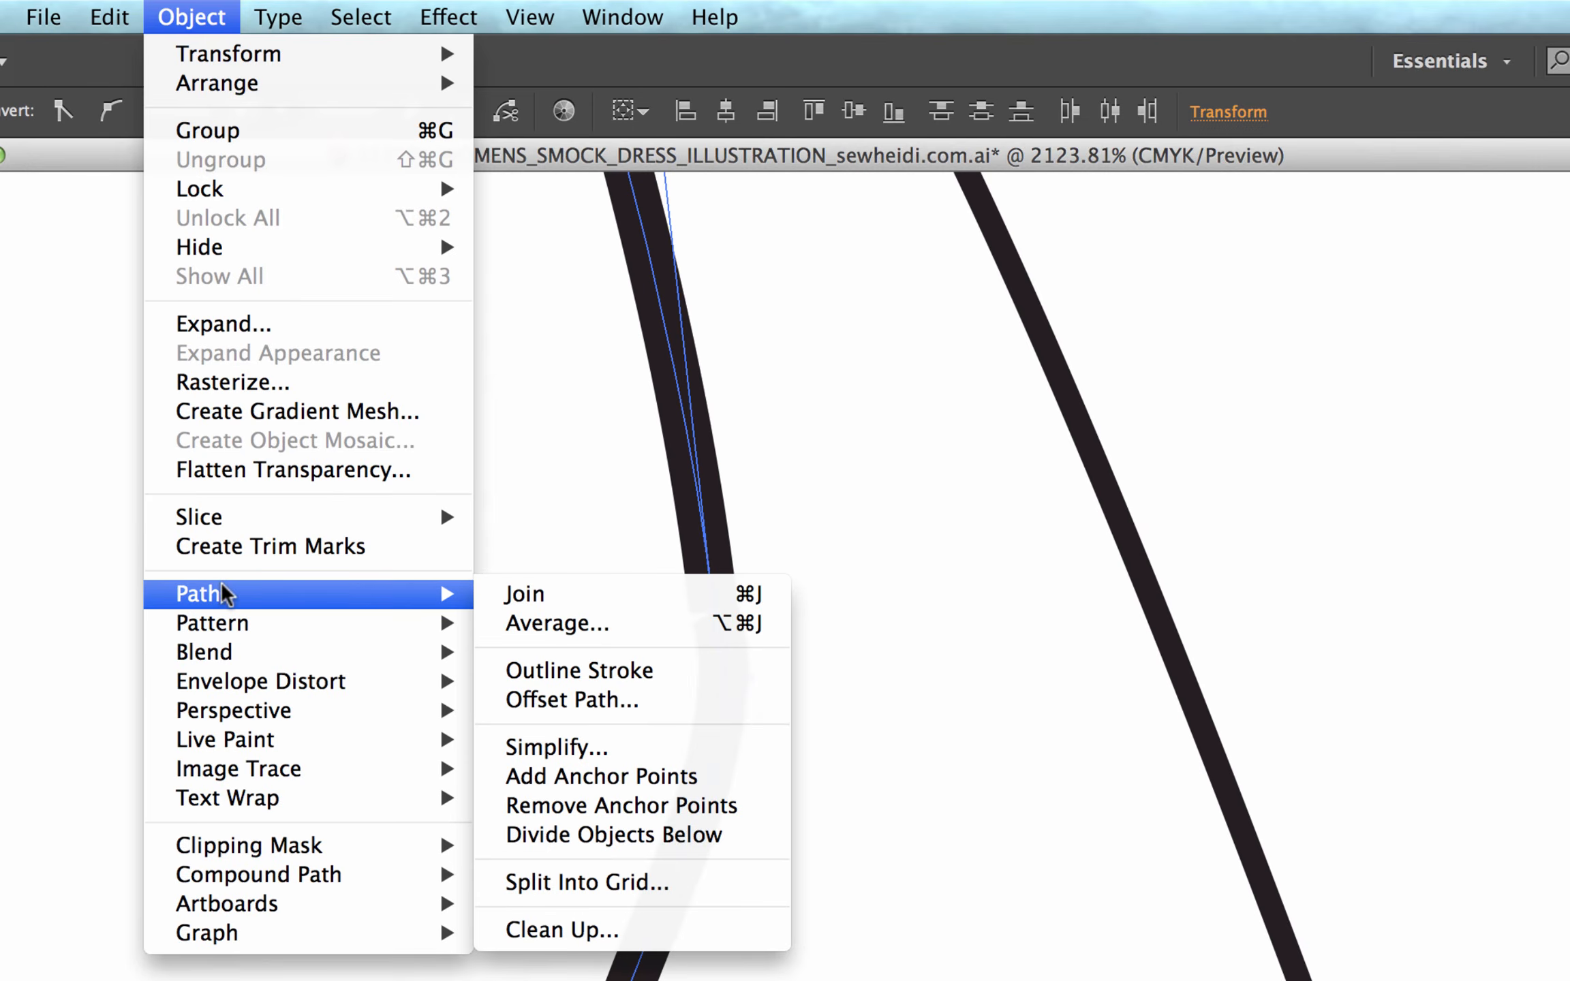
{"action": "left_click", "coordinate": [532, 603]}
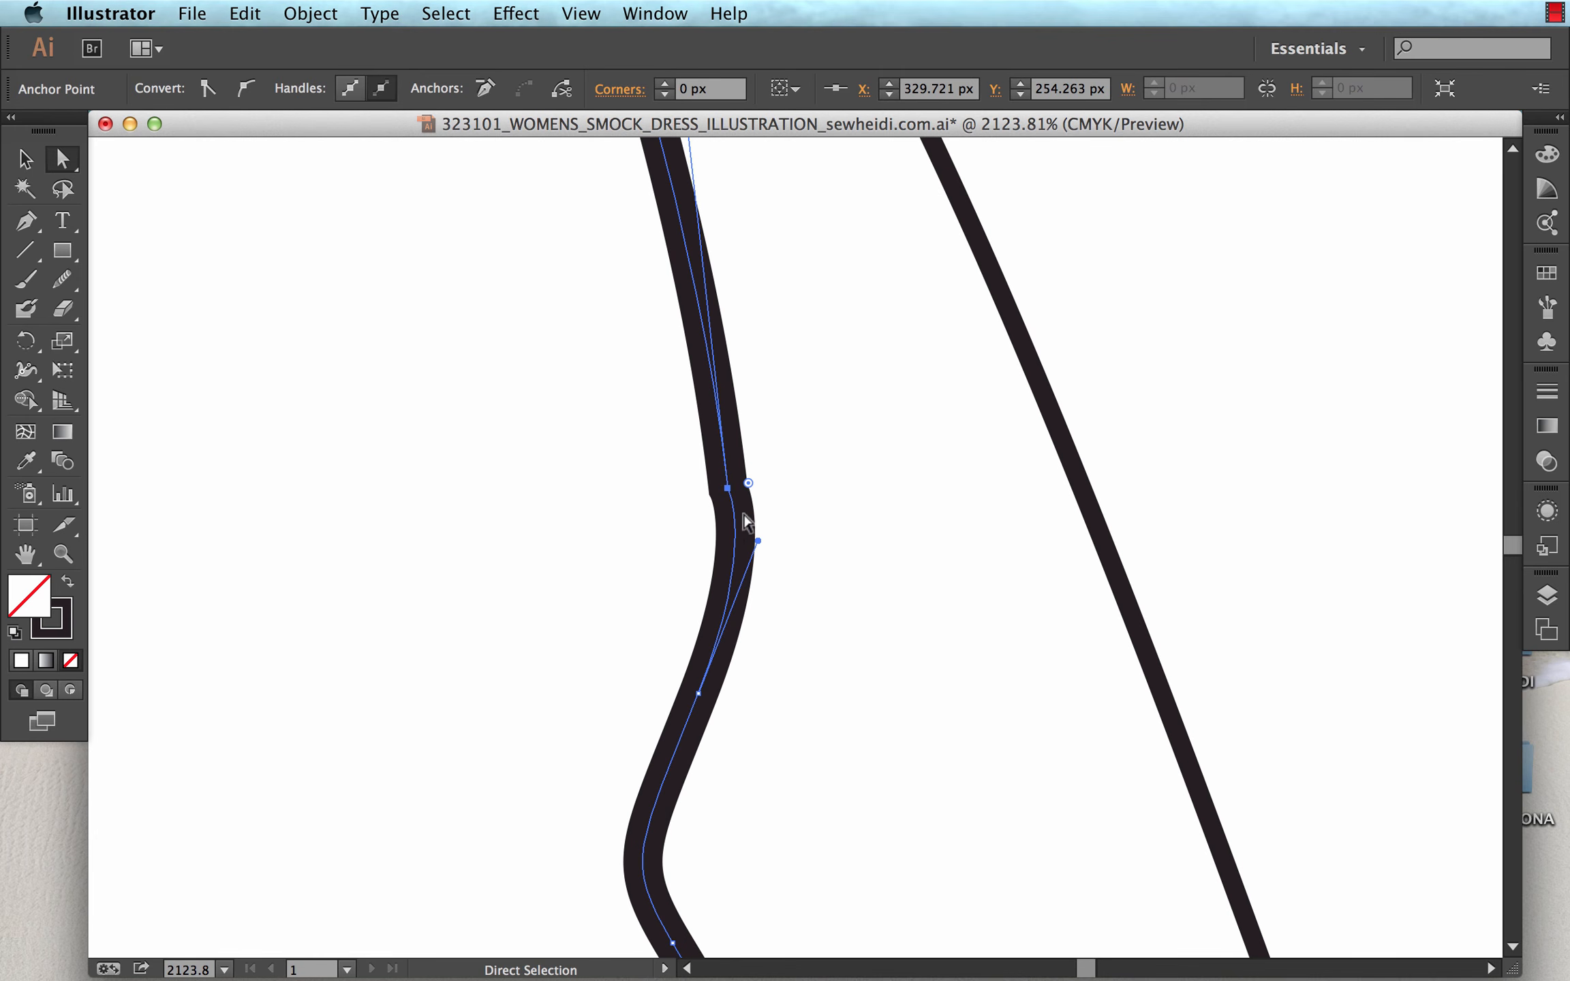
{"action": "left_click", "coordinate": [711, 500]}
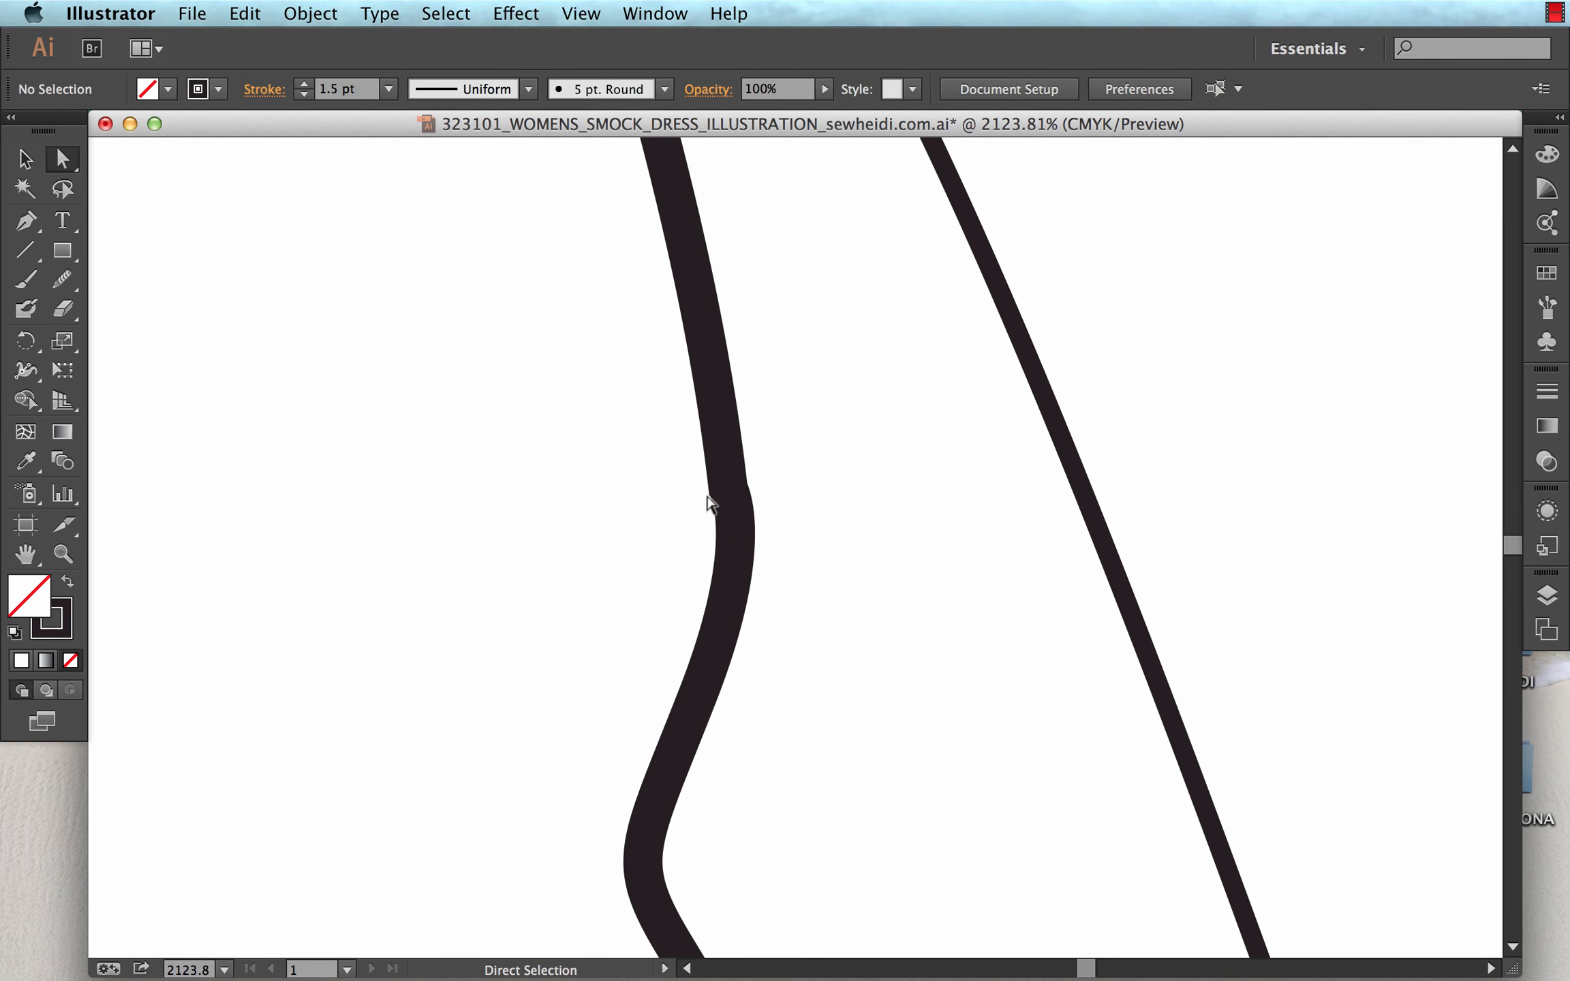
{"action": "mouse_move", "coordinate": [727, 491]}
{"action": "left_mouse_down"}
{"action": "mouse_move", "coordinate": [691, 501]}
{"action": "mouse_move", "coordinate": [737, 487]}
{"action": "left_mouse_up"}
{"action": "left_click", "coordinate": [667, 501]}
Average and join the wavy path's lower end point with the top end point of the lower side outline.
{"action": "key", "text": "super+minus"}
{"action": "key", "text": "super+minus"}
{"action": "key", "text": "super+minus"}
{"action": "key", "text": "super+minus"}
{"action": "key", "text": "super+minus"}
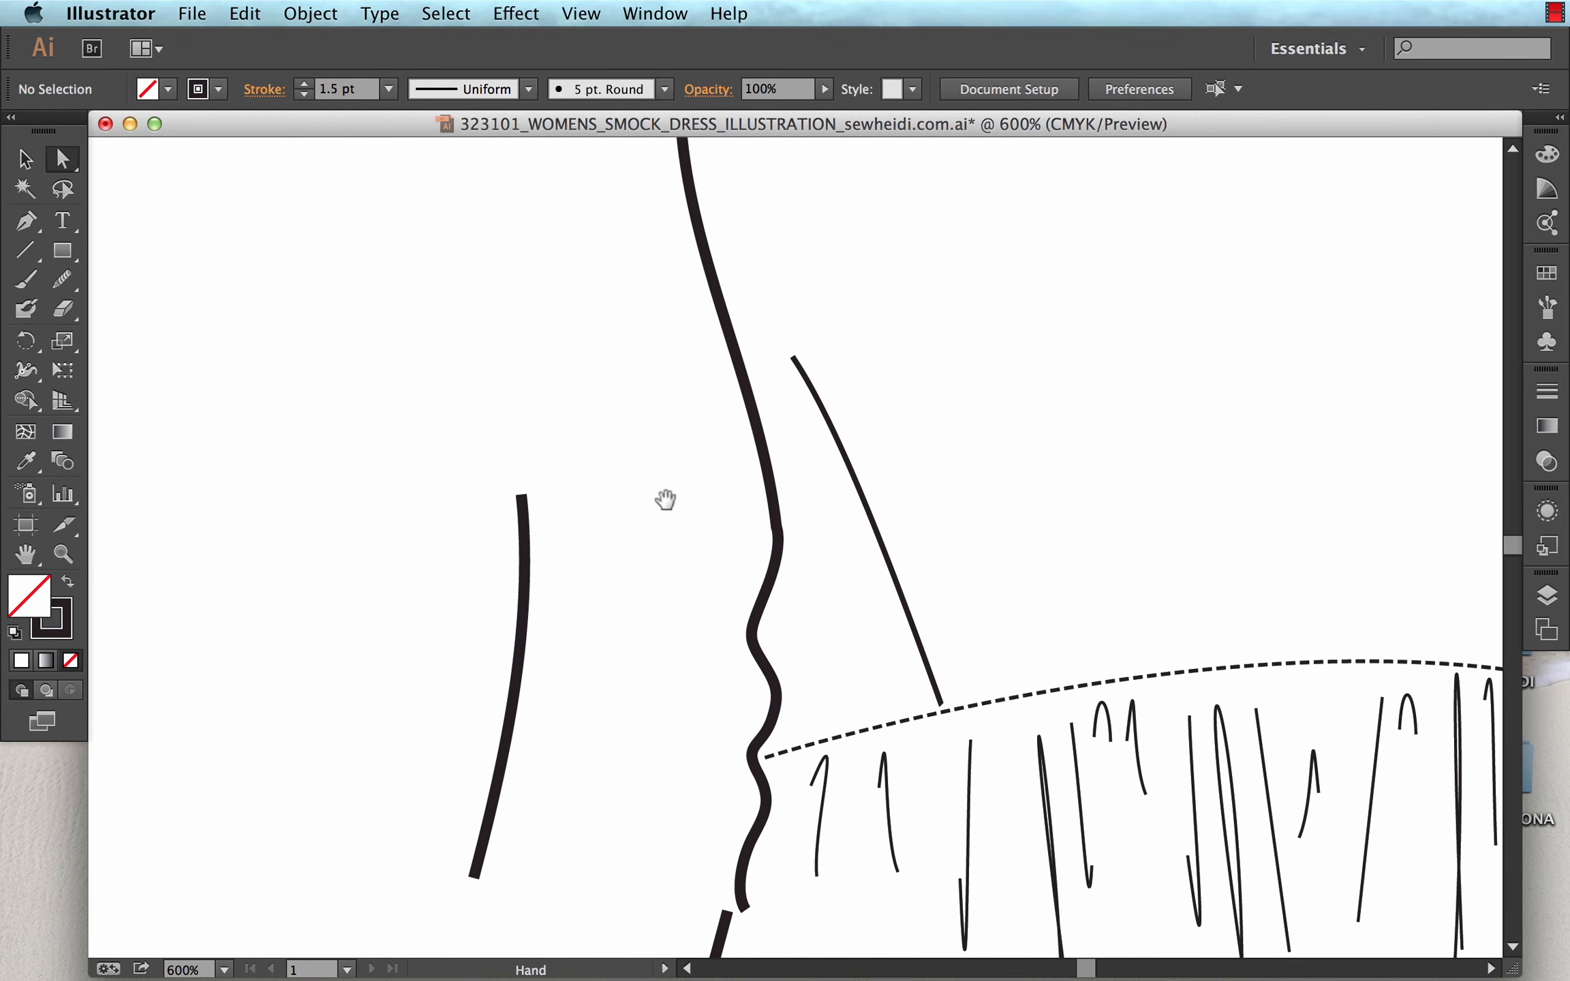
{"action": "scroll", "coordinate": [701, 430], "scroll_direction": "down", "scroll_amount": 5}
{"action": "key", "text": "z"}
{"action": "left_click_drag", "start_coordinate": [662, 606], "coordinate": [803, 713]}
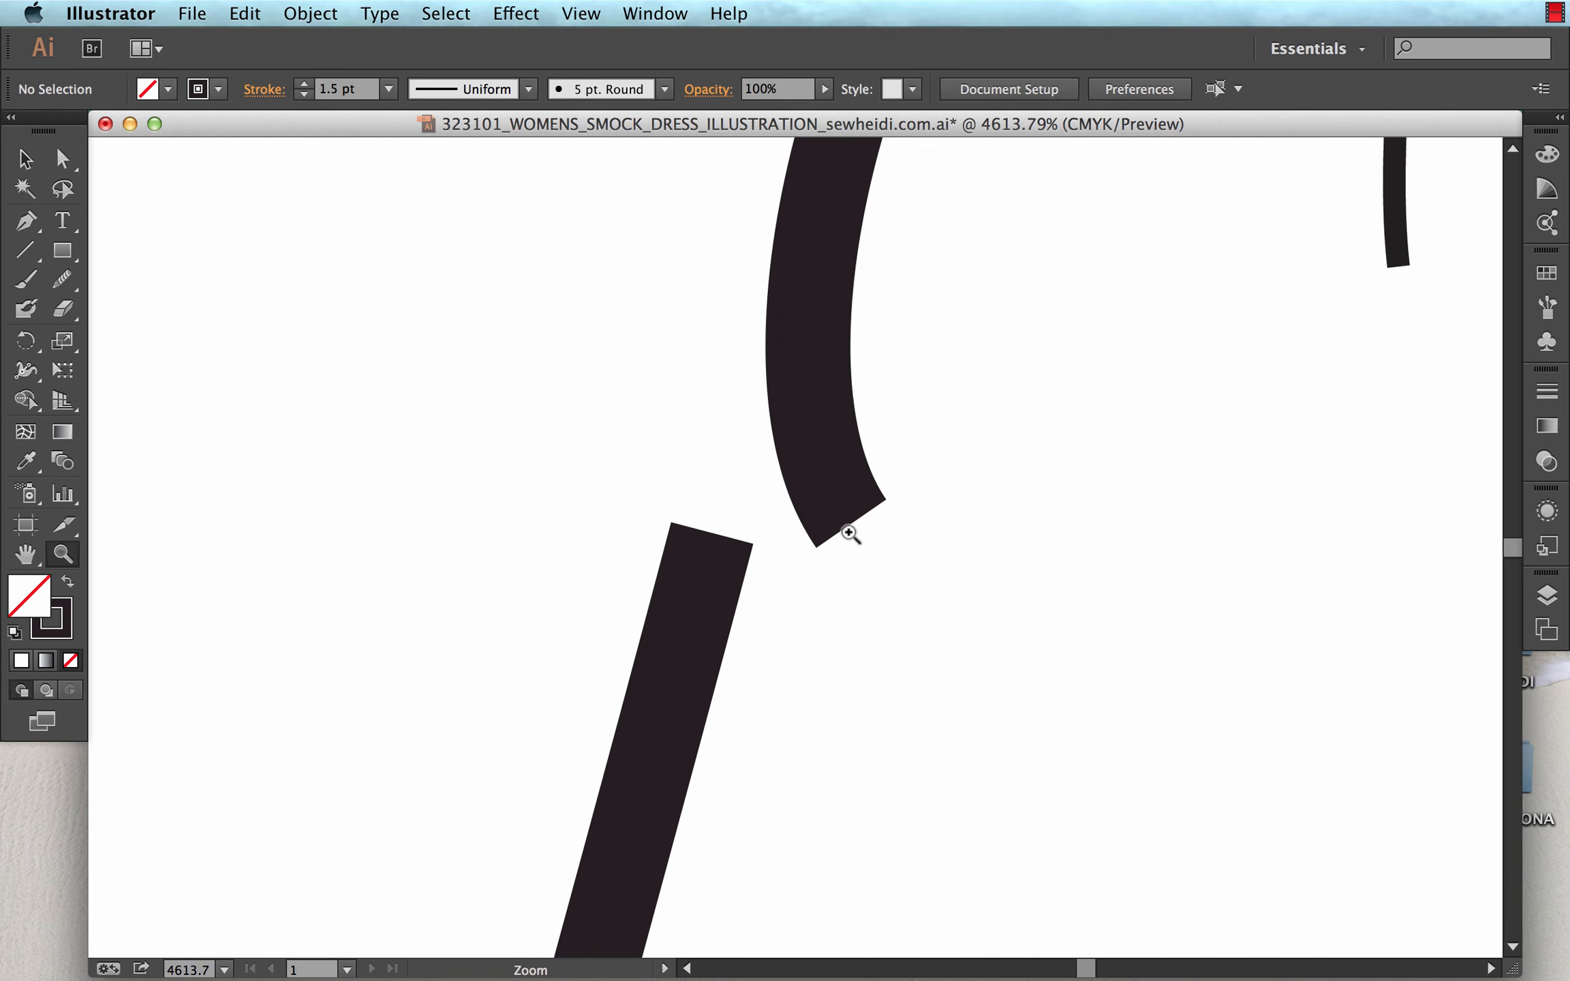
{"action": "key", "text": "a"}
{"action": "left_click", "coordinate": [850, 525]}
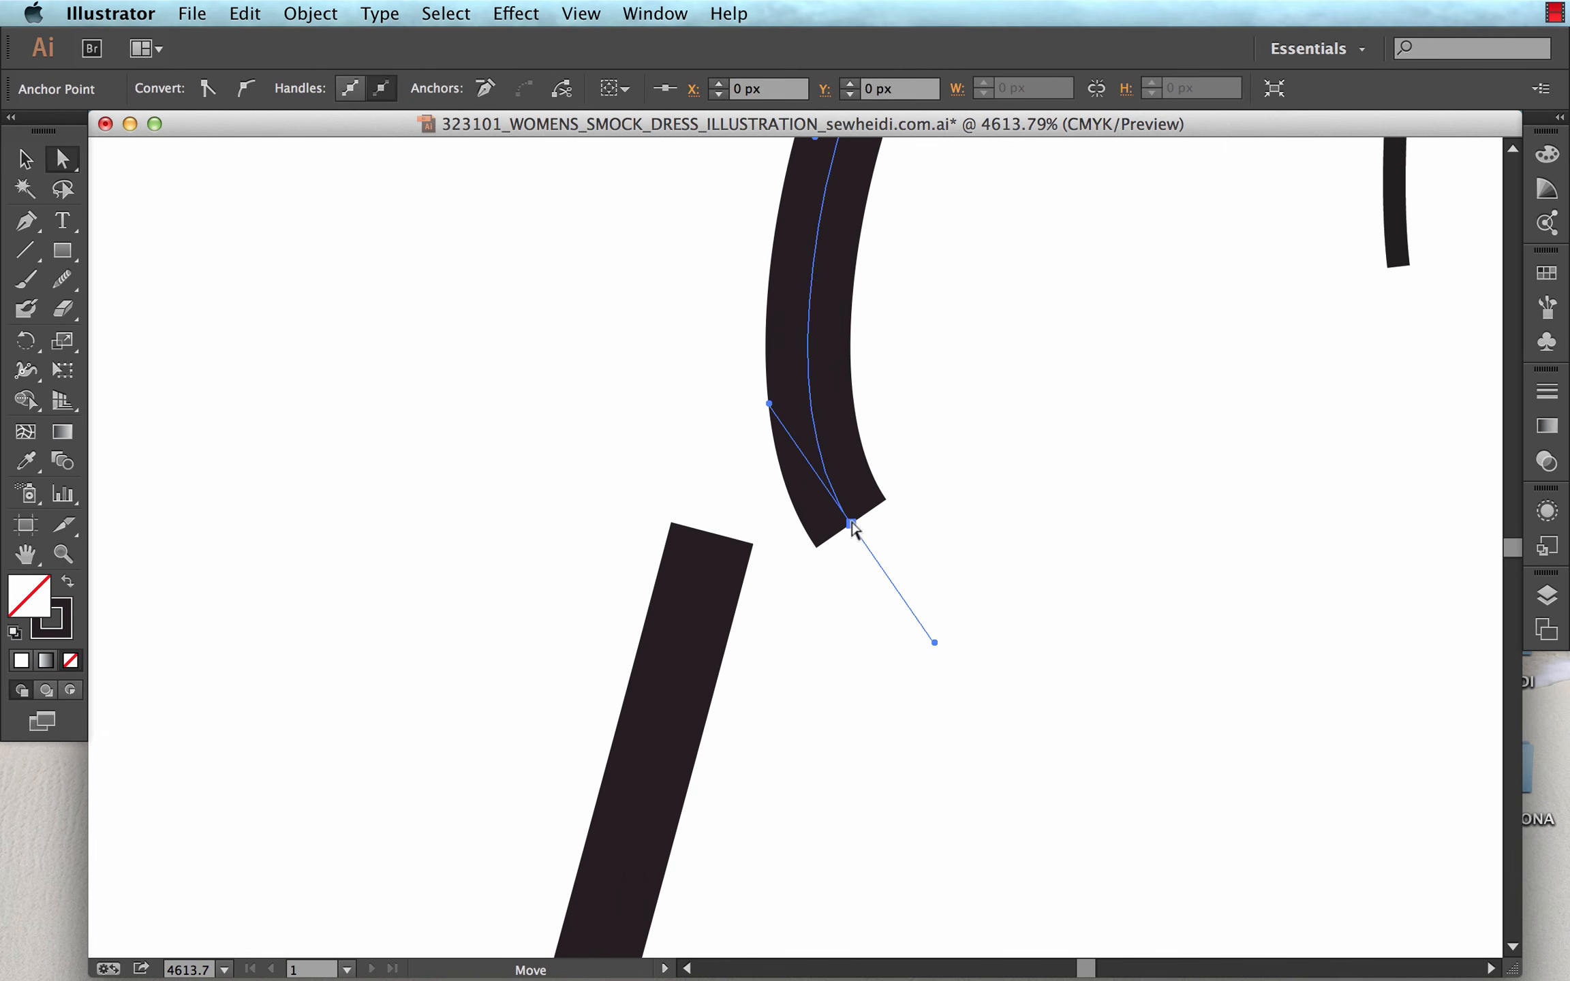
{"action": "left_click", "coordinate": [713, 534], "text": "shift"}
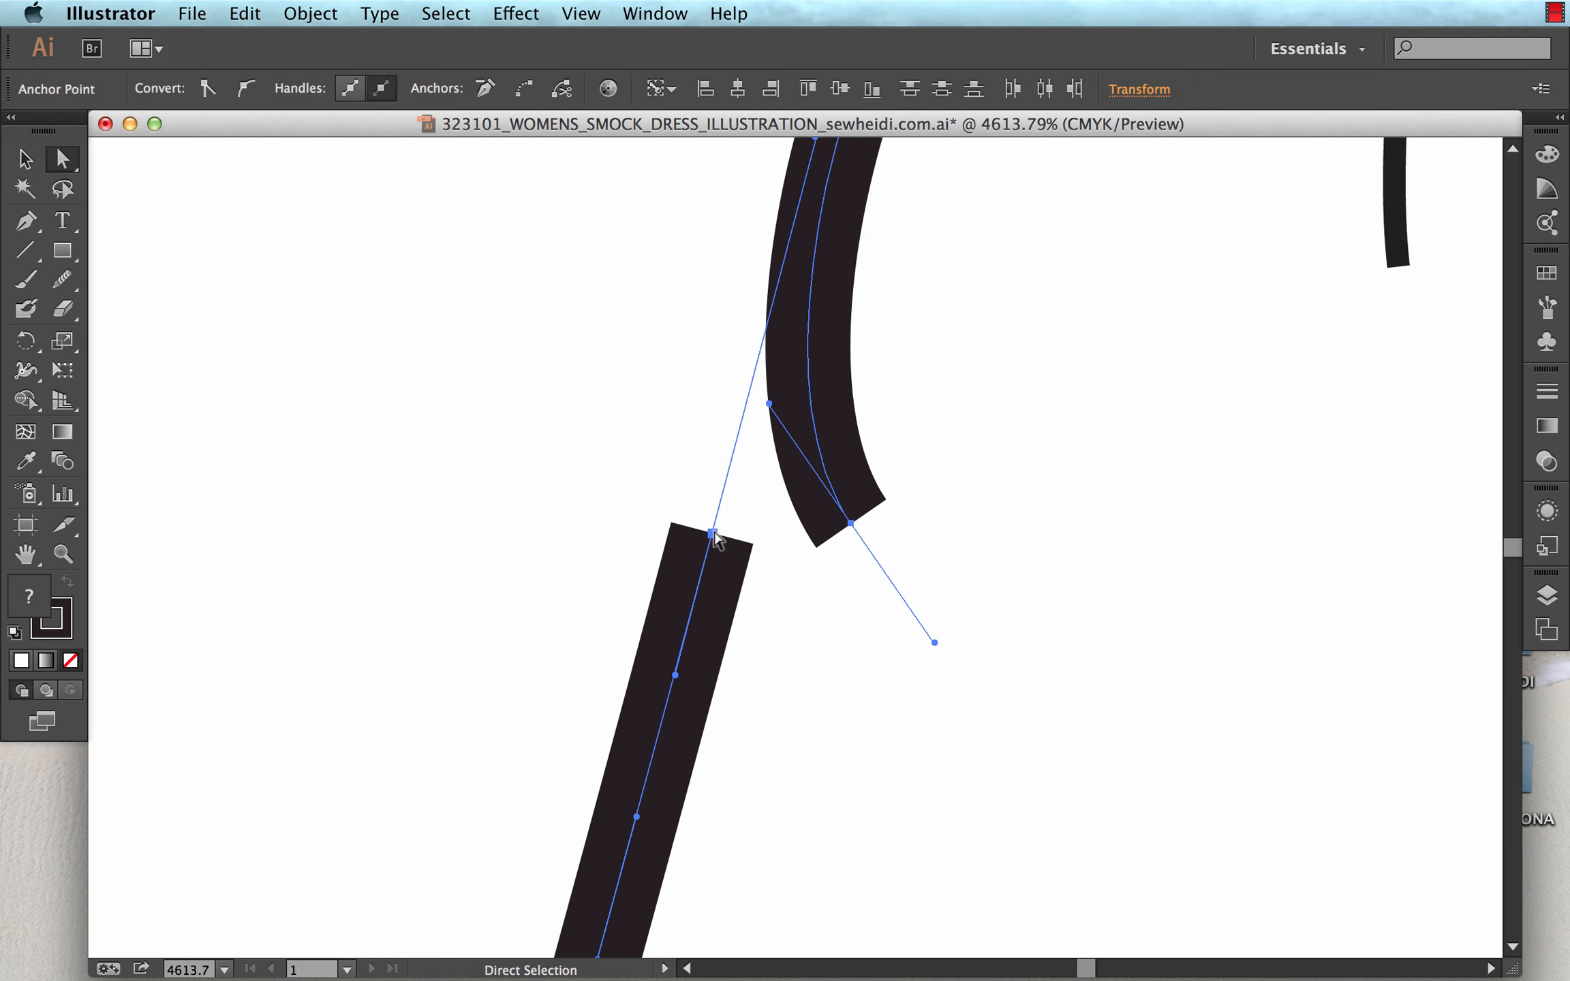
{"action": "key", "text": "super+minus"}
{"action": "key", "text": "super+minus"}
{"action": "key", "text": "super+minus"}
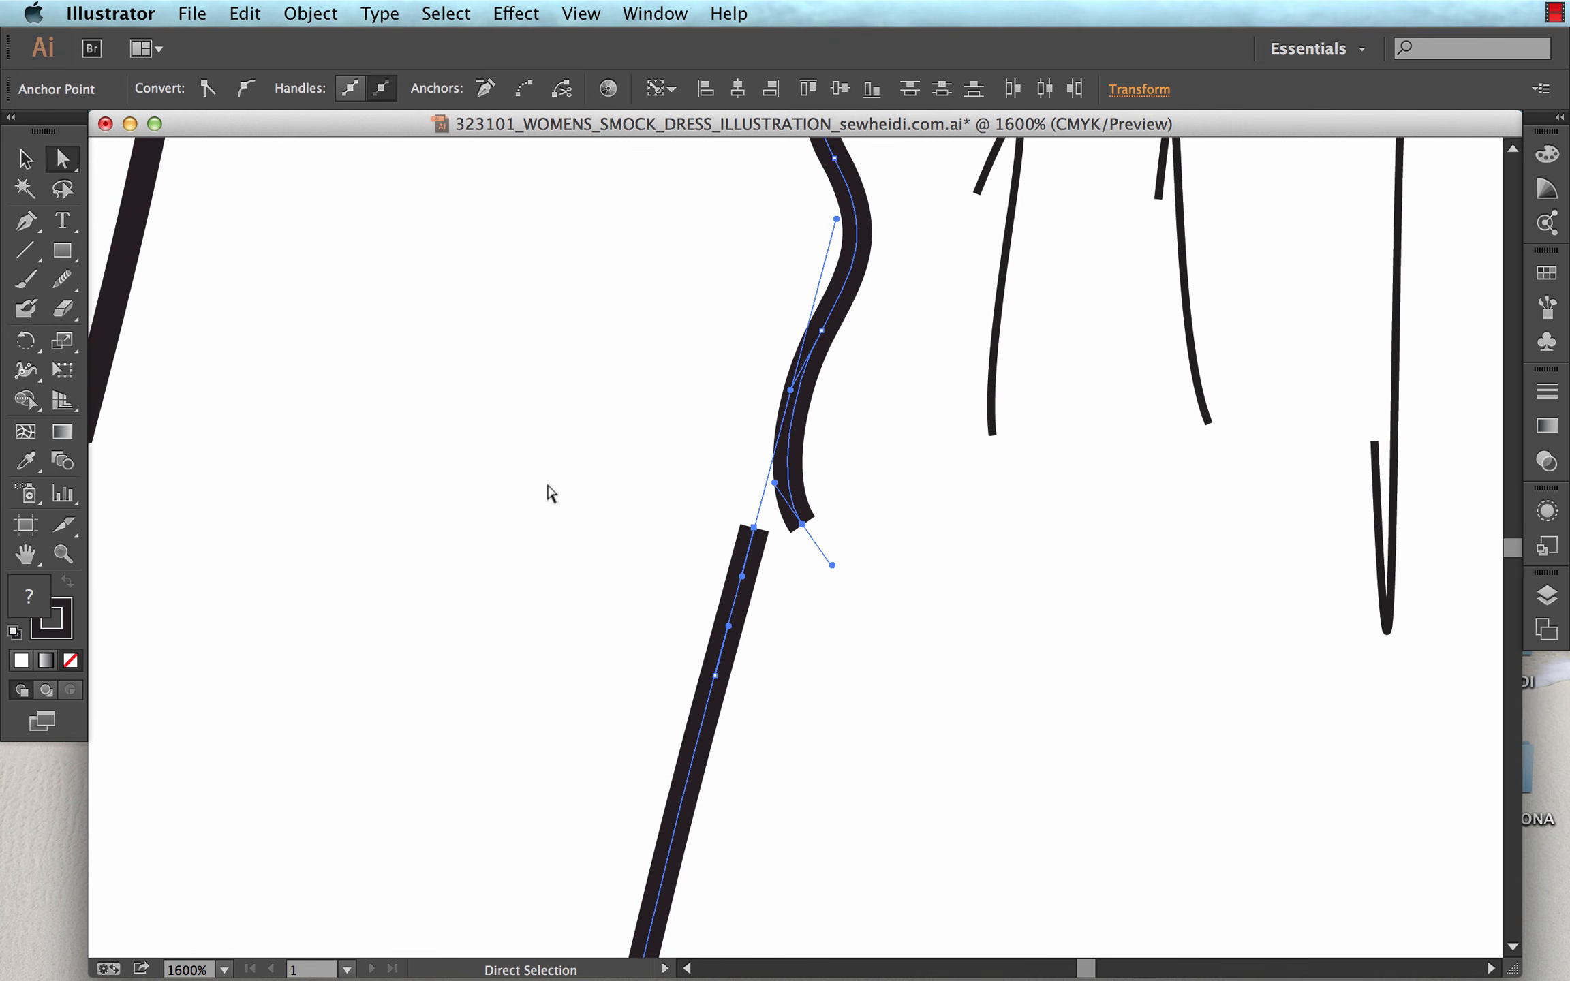
{"action": "key", "text": "super+j"}
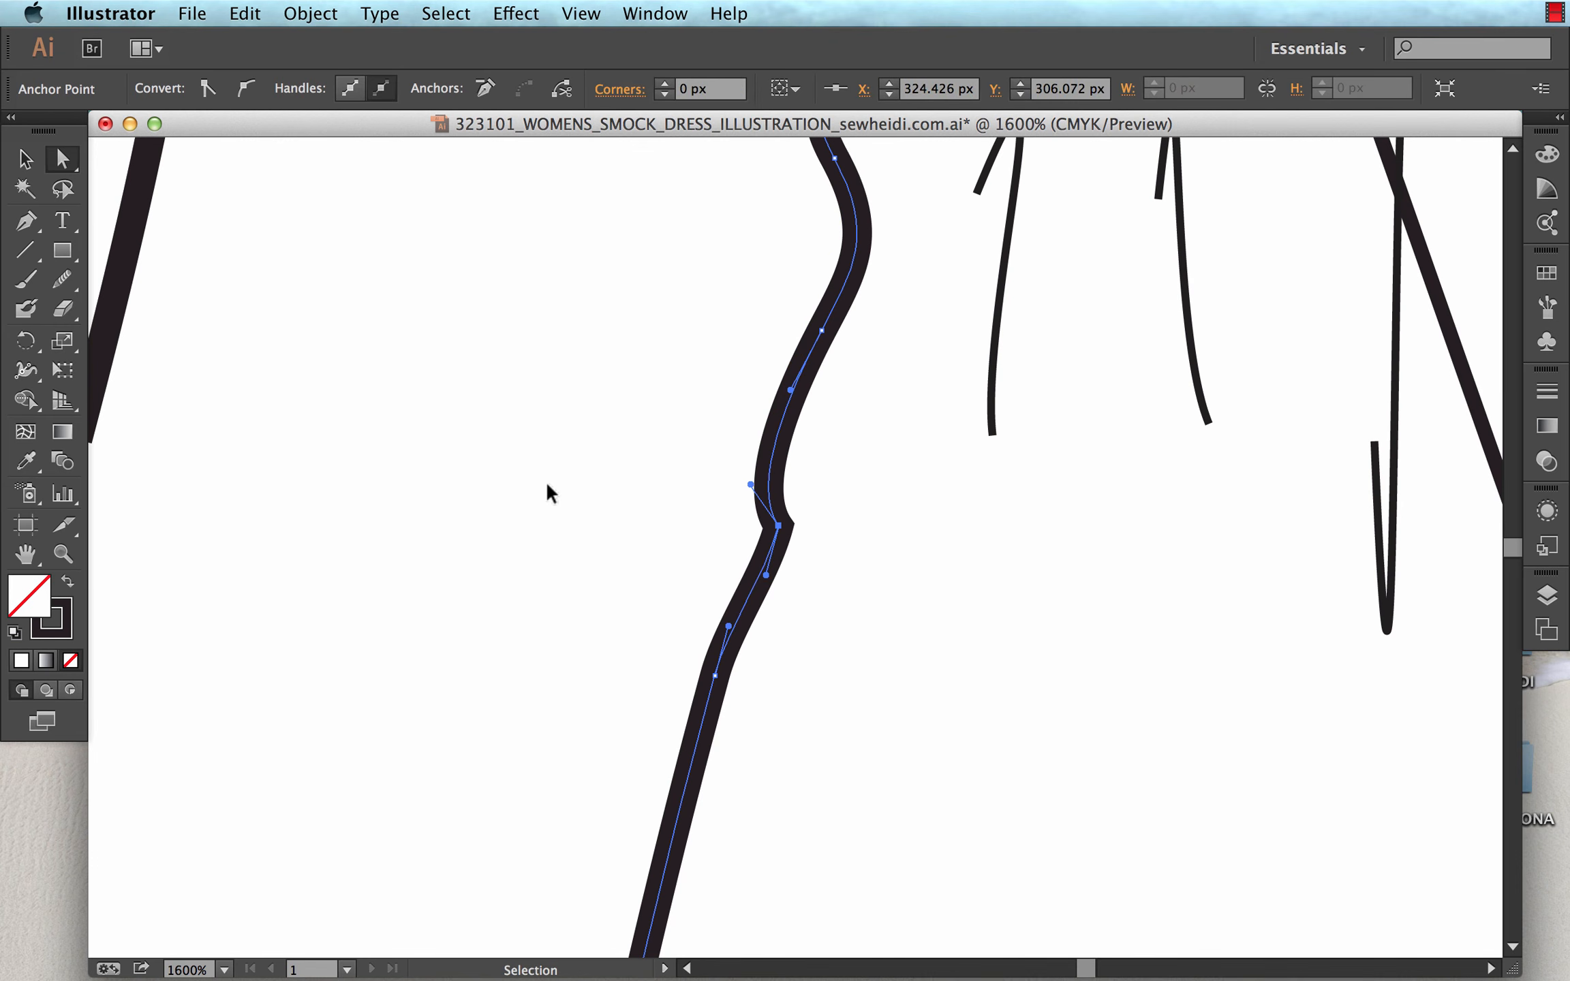
Fill the joined dress outline with white and deselect it.
{"action": "key", "text": "super+minus"}
{"action": "key", "text": "super+minus"}
{"action": "key", "text": "super+minus"}
{"action": "key", "text": "super+minus"}
{"action": "key", "text": "space"}
{"action": "left_click_drag", "start_coordinate": [592, 509], "coordinate": [548, 536]}
{"action": "key", "text": "v"}
{"action": "key", "text": "super+minus"}
{"action": "key", "text": "space"}
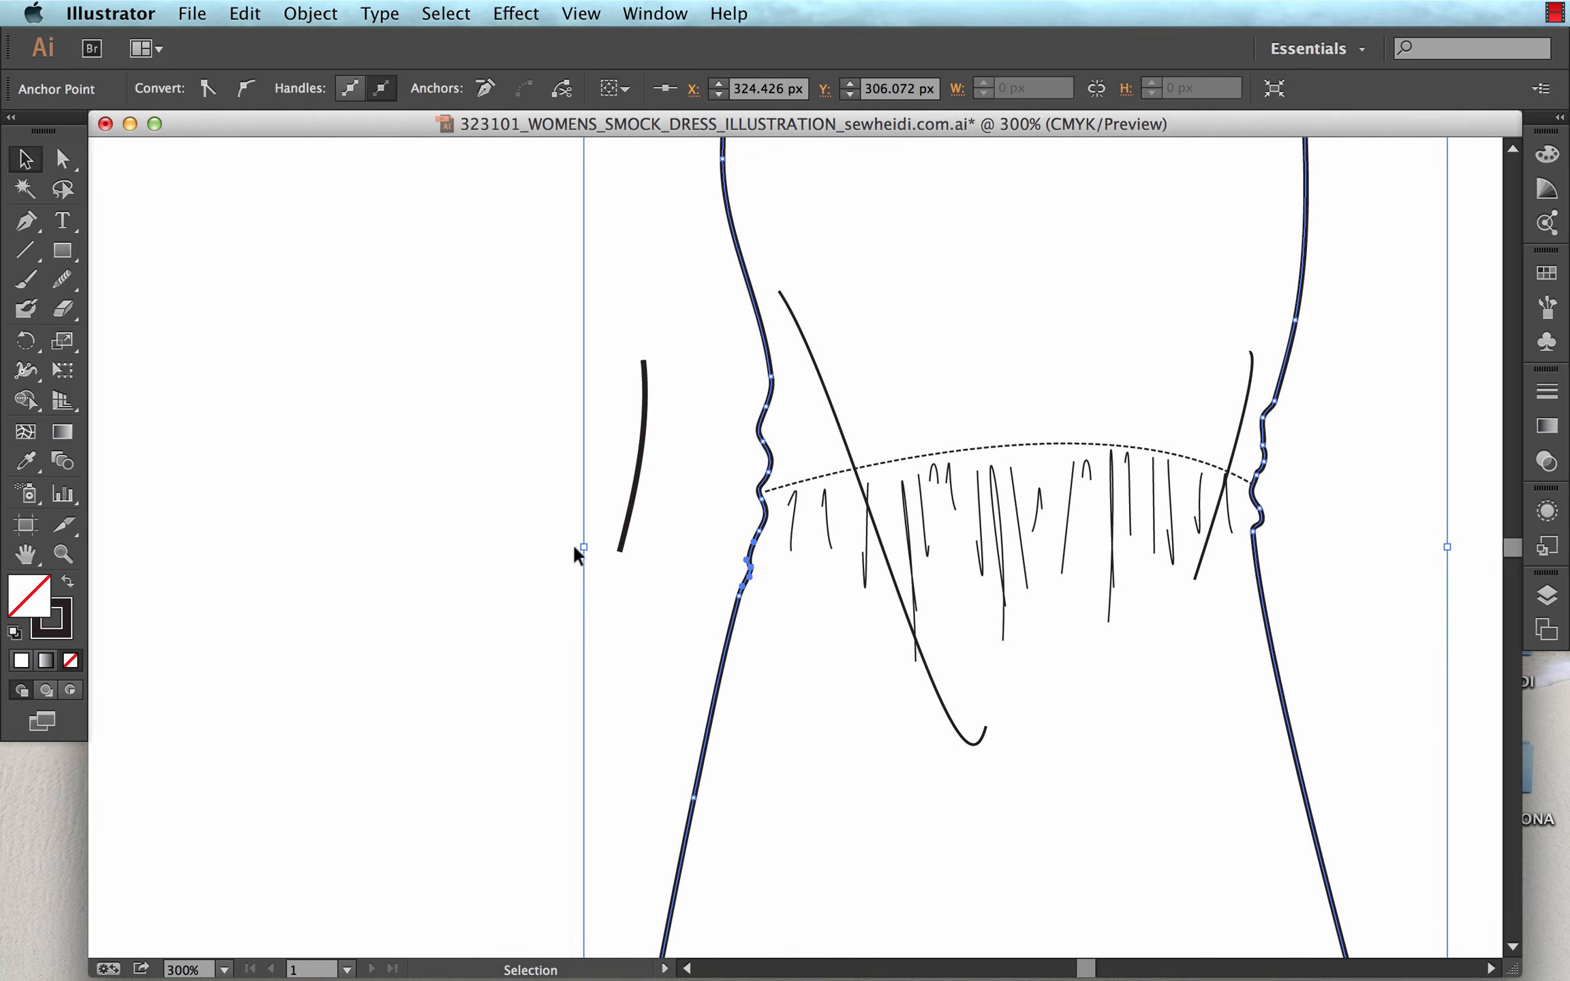
{"action": "key", "text": "space"}
{"action": "left_click_drag", "start_coordinate": [640, 518], "coordinate": [515, 570]}
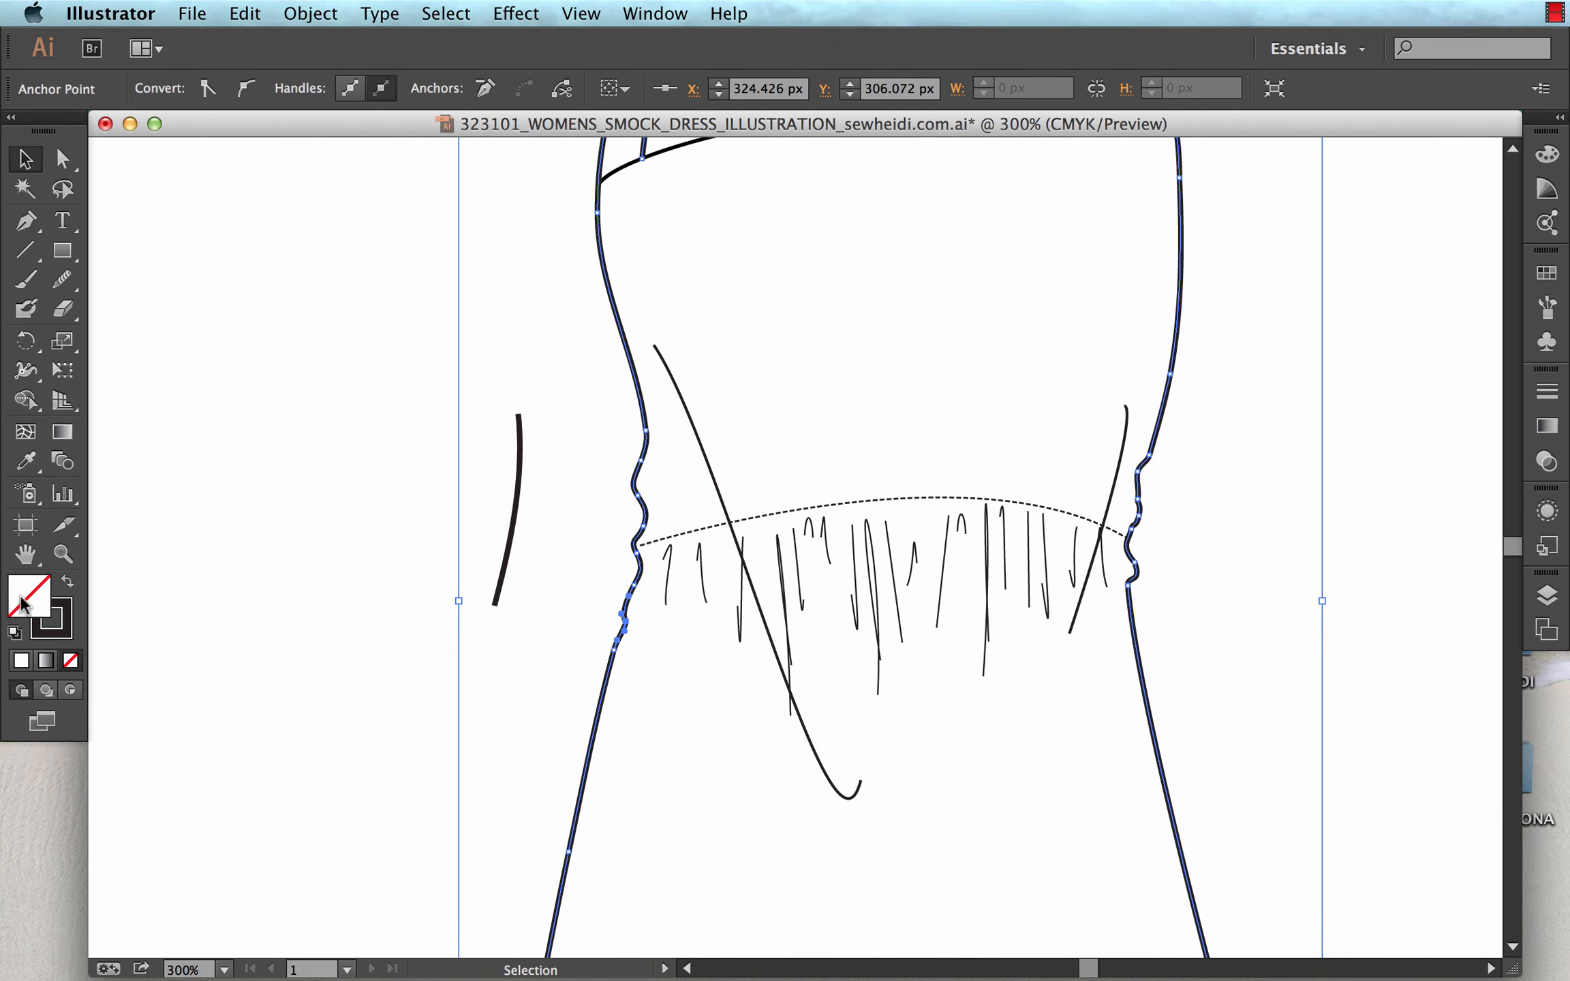
{"action": "left_click", "coordinate": [21, 661]}
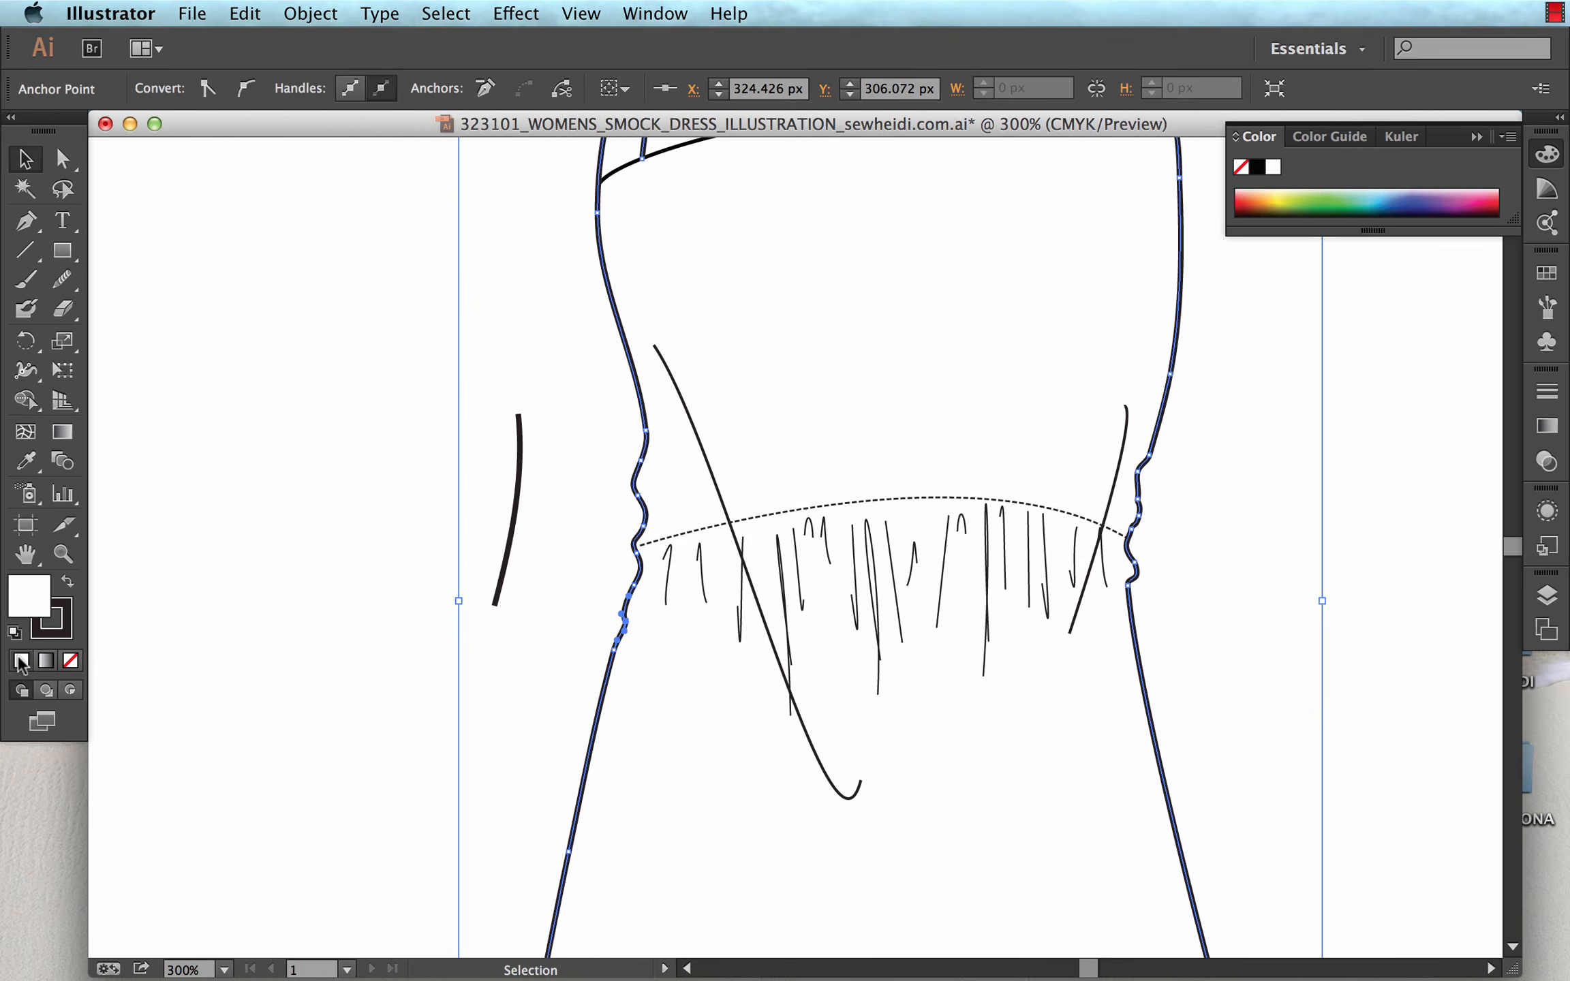
{"action": "left_click", "coordinate": [311, 479]}
Send the white-filled dress outline and the neck tie to the back so the waist and hem details show on top.
{"action": "left_click", "coordinate": [855, 367]}
{"action": "key", "text": "super+minus"}
{"action": "key", "text": "super+minus"}
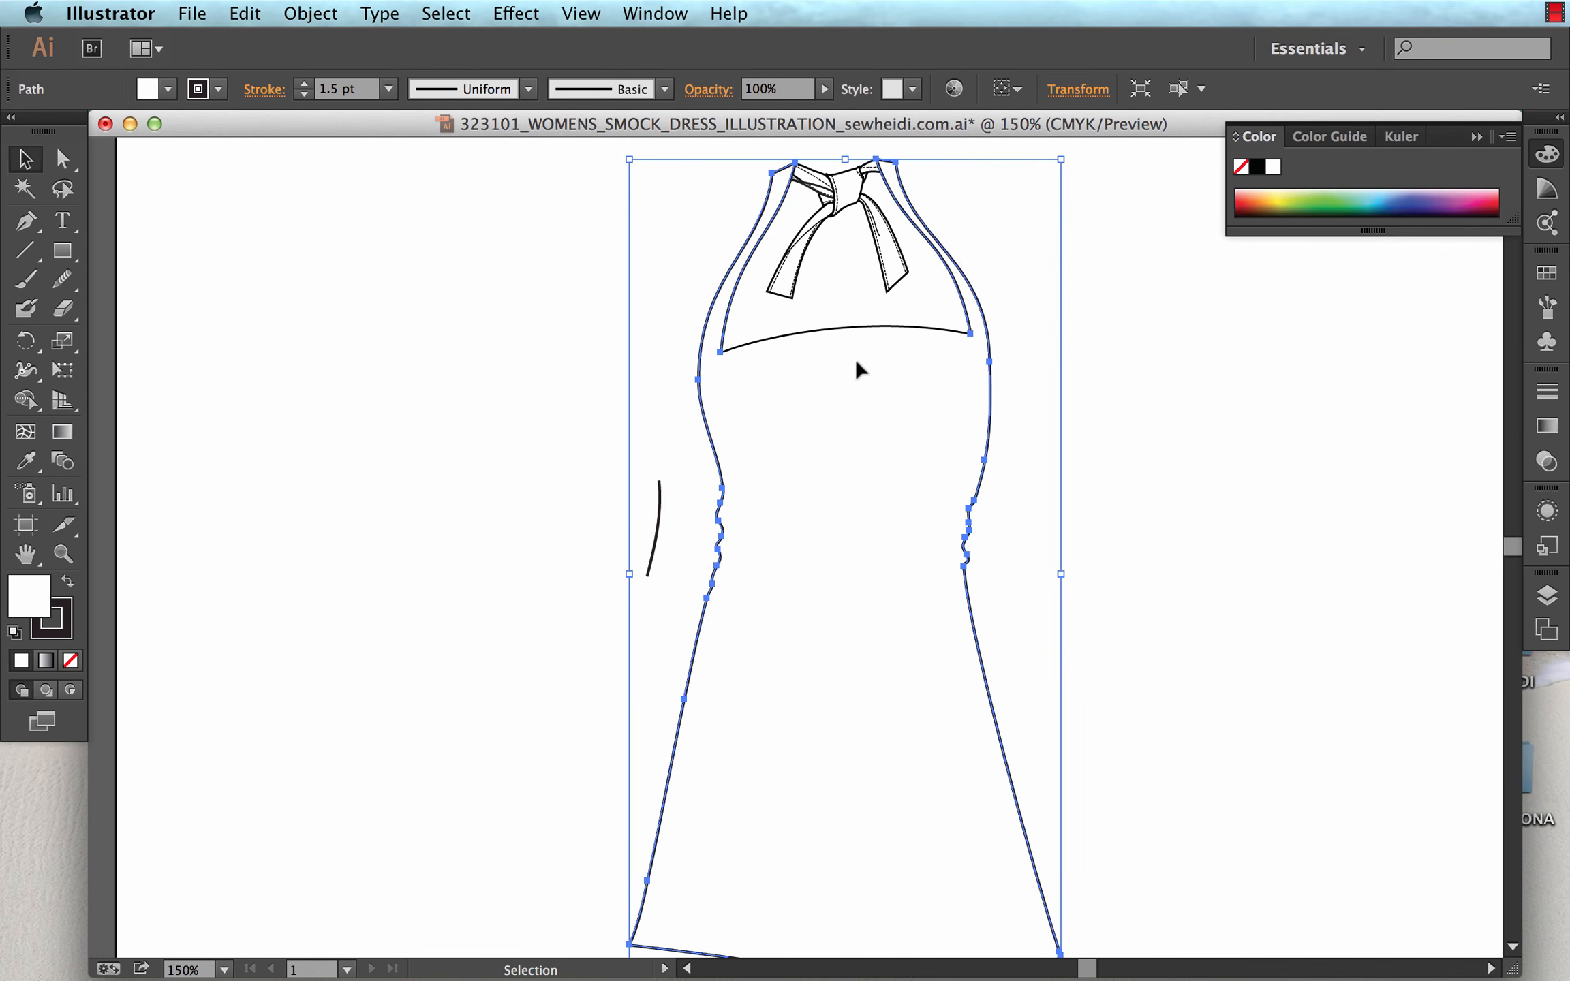
{"action": "left_click_drag", "start_coordinate": [947, 230], "coordinate": [695, 251]}
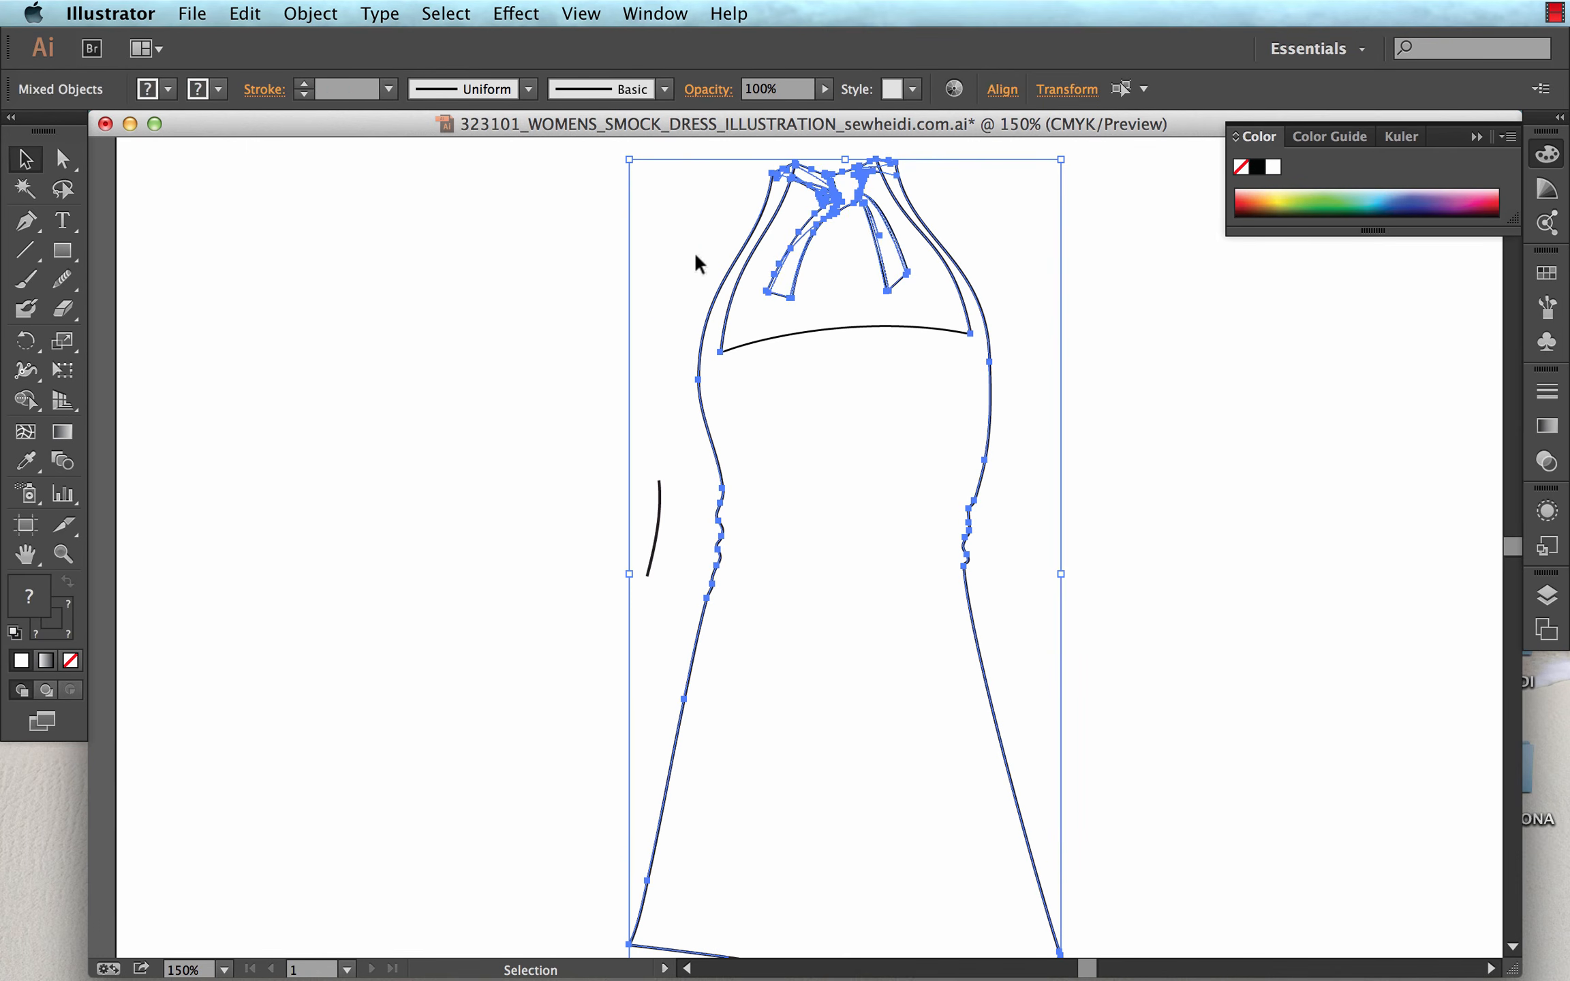
{"action": "key", "text": "shift+super+bracketleft"}
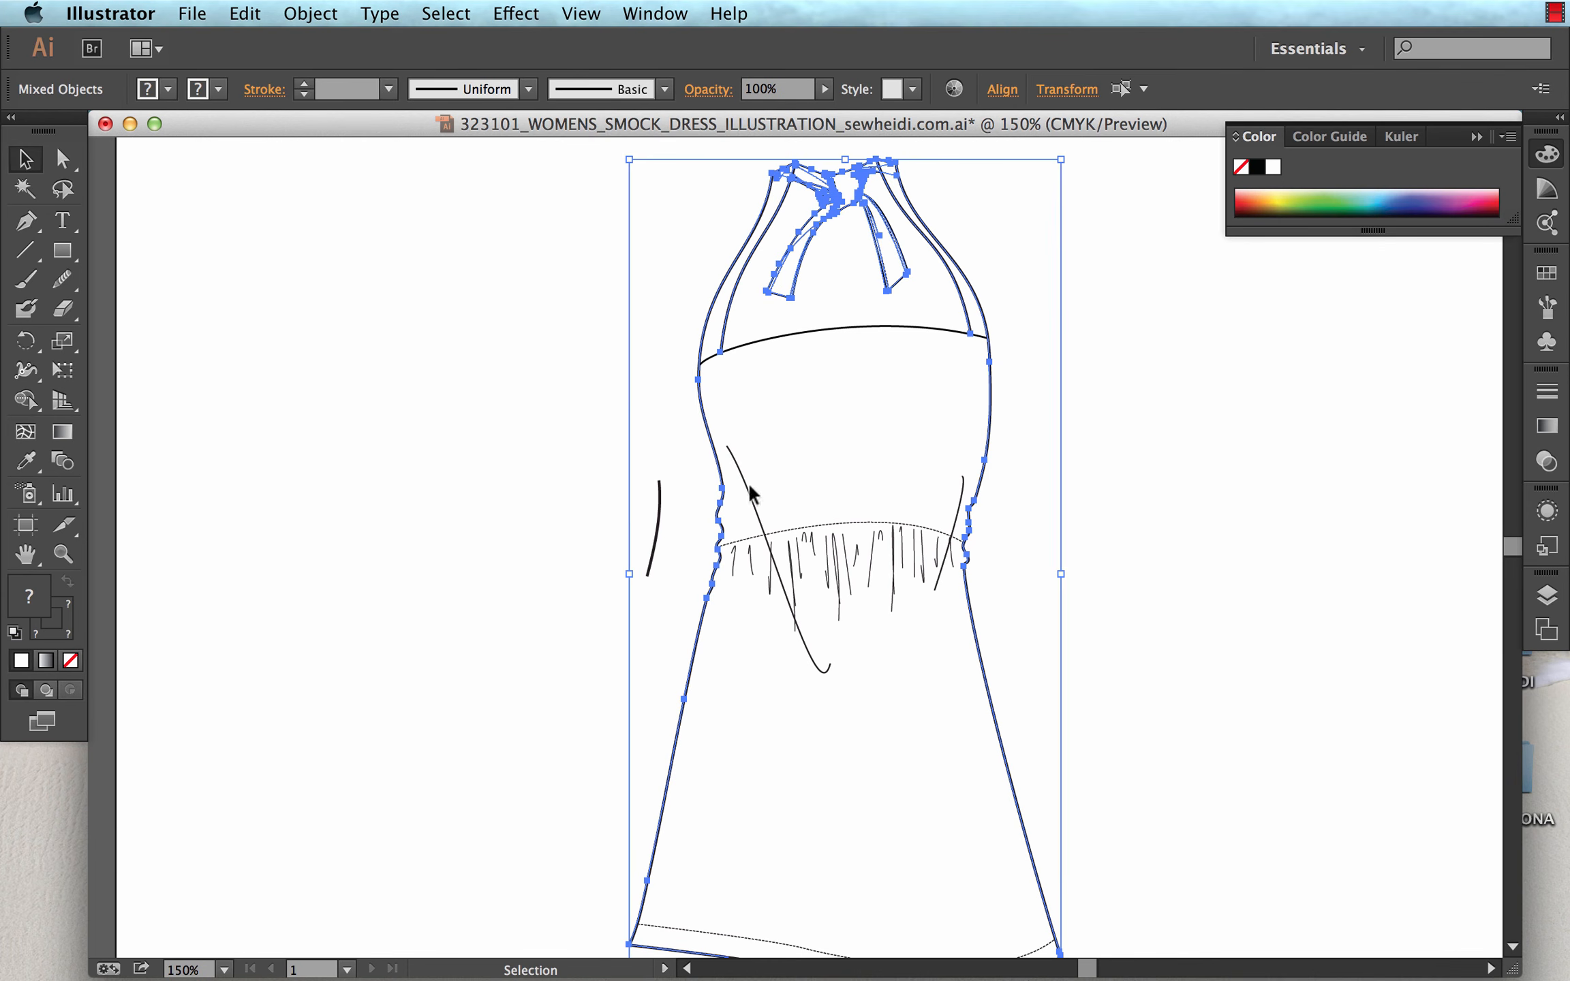
Delete the stray thin curve crossing the gathers and the leftover curved segment outside the dress's waist.
{"action": "left_click", "coordinate": [656, 448]}
{"action": "left_click", "coordinate": [727, 446]}
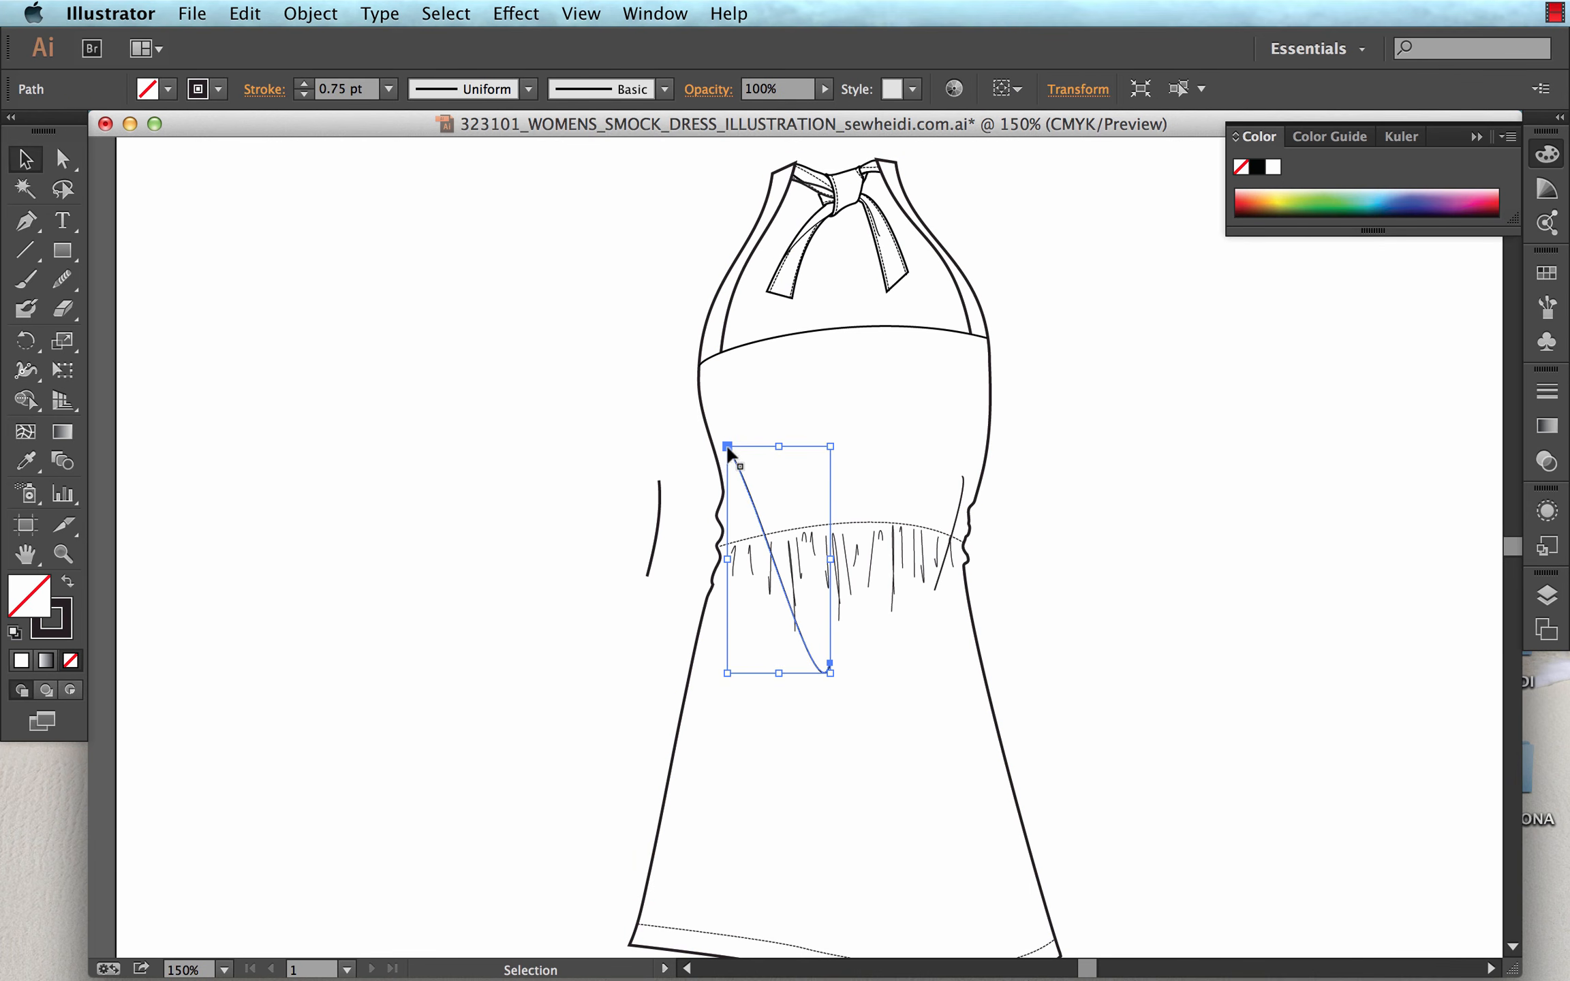
{"action": "key", "text": "Delete"}
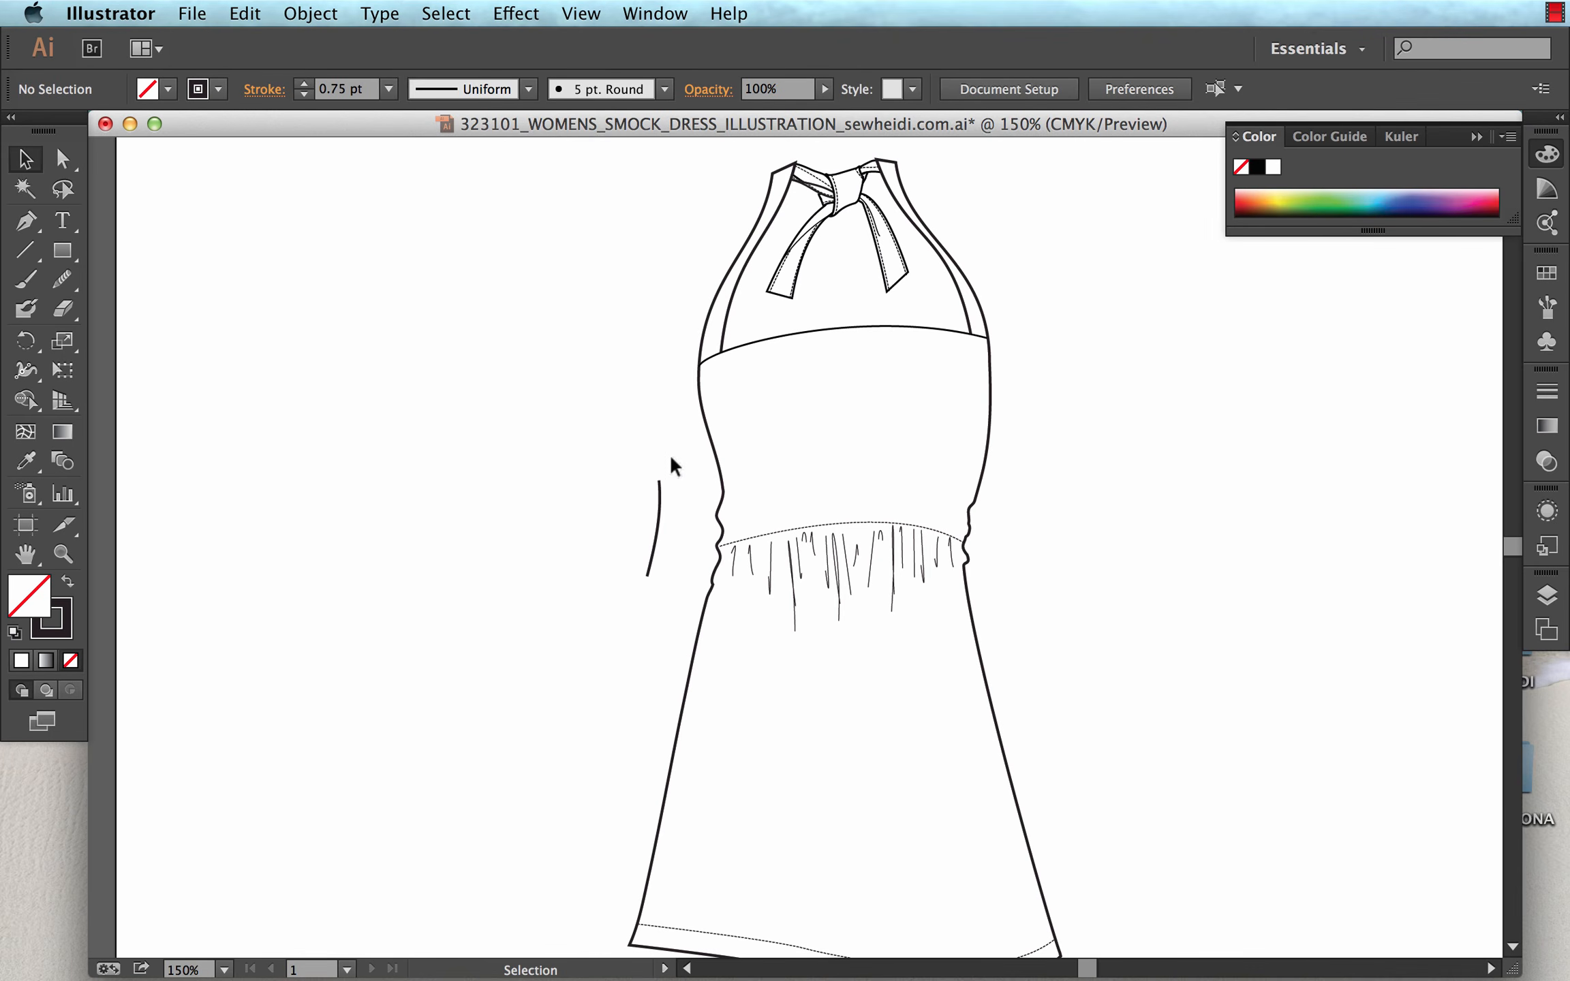
{"action": "left_click", "coordinate": [654, 481]}
{"action": "key", "text": "Delete"}
Examine the bumpy waist edges and gathers up close, view the Pen tool variants, and check the whole dress.
{"action": "key", "text": "z"}
{"action": "mouse_move", "coordinate": [592, 424]}
{"action": "left_mouse_down"}
{"action": "mouse_move", "coordinate": [1050, 603]}
{"action": "mouse_move", "coordinate": [981, 569]}
{"action": "left_mouse_up"}
{"action": "key", "text": "v"}
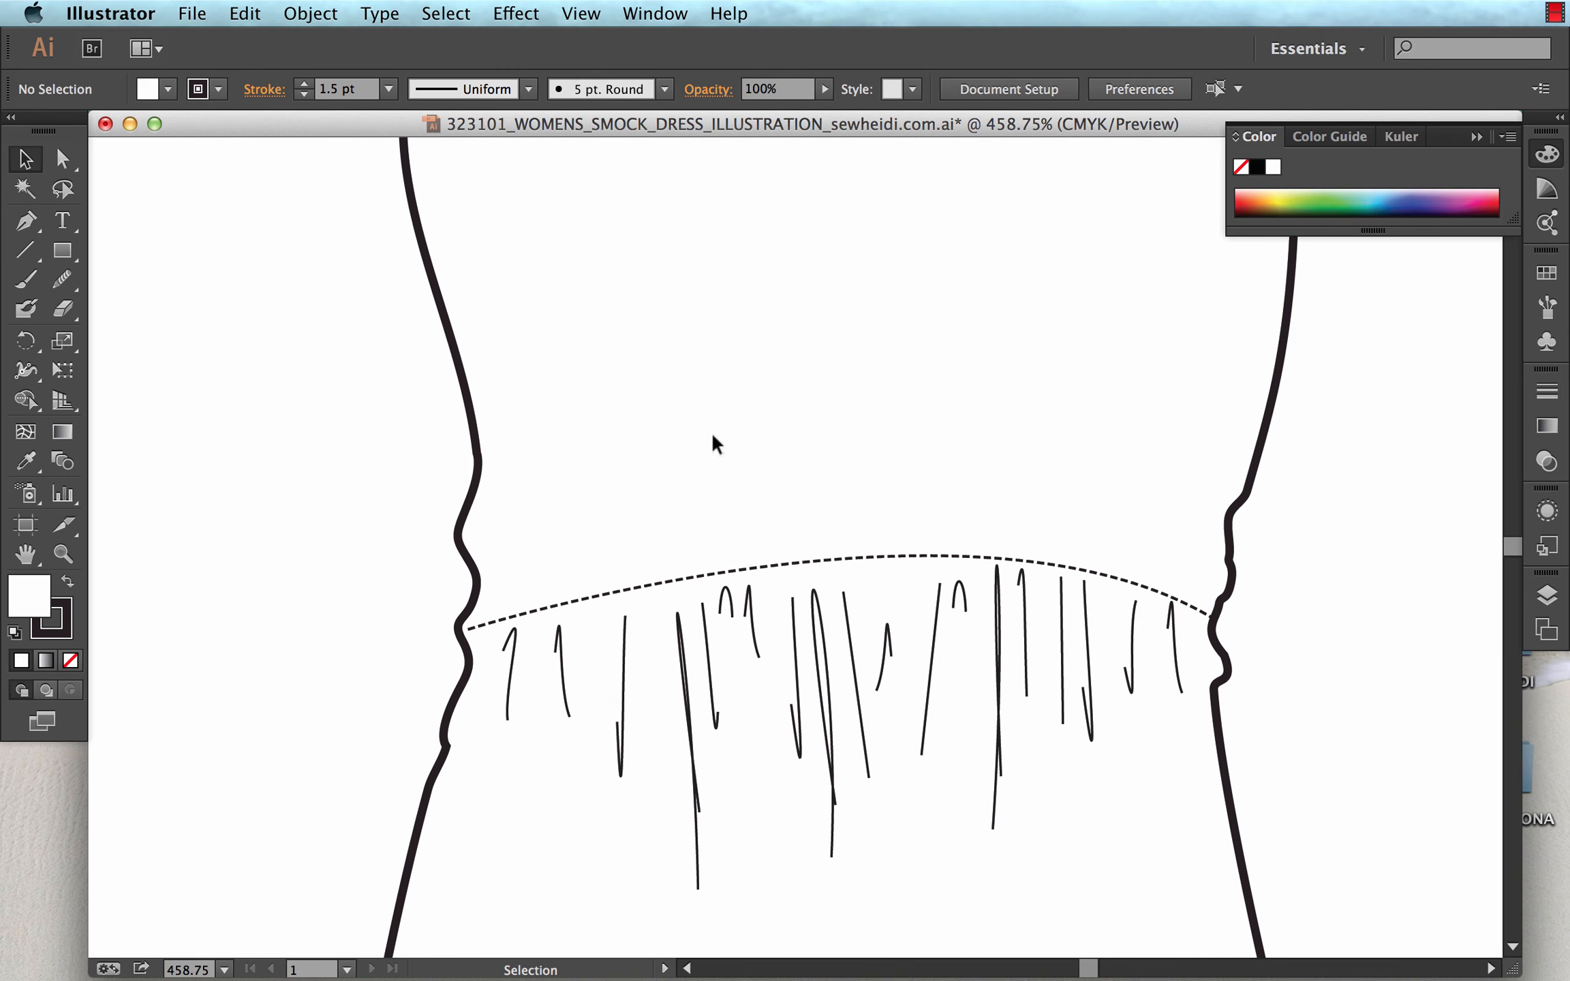
{"action": "left_click", "coordinate": [25, 220]}
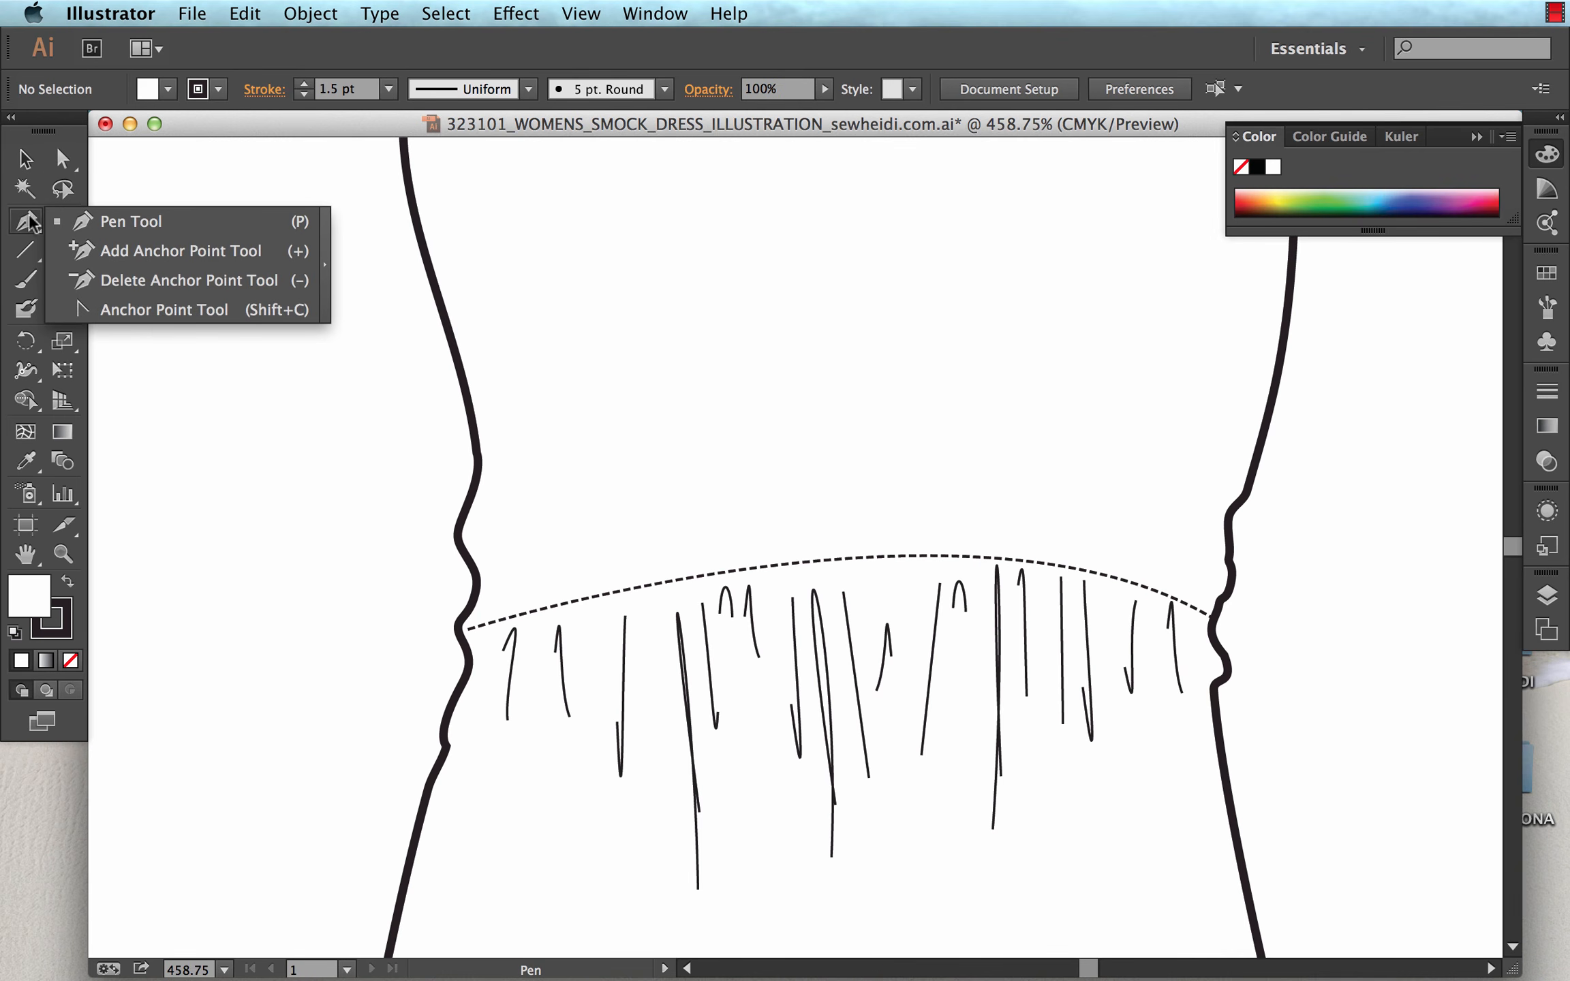
{"action": "left_click", "coordinate": [137, 221]}
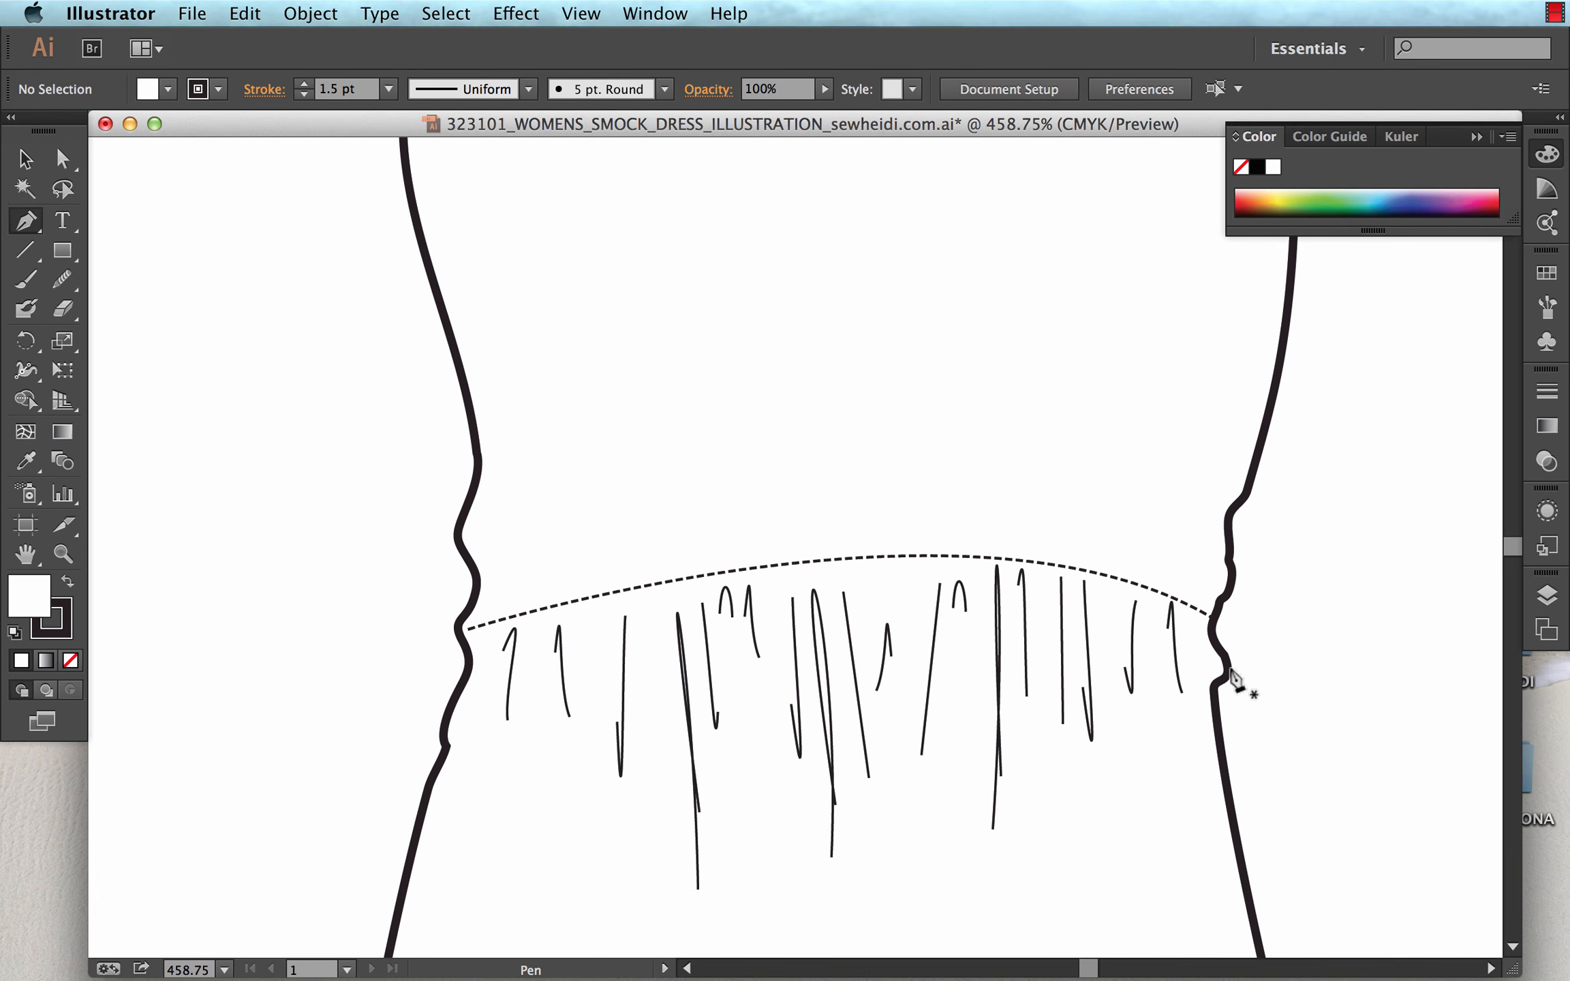
{"action": "key", "text": "super+minus"}
{"action": "key", "text": "super+minus"}
{"action": "key", "text": "super+minus"}
{"action": "key", "text": "super+minus"}
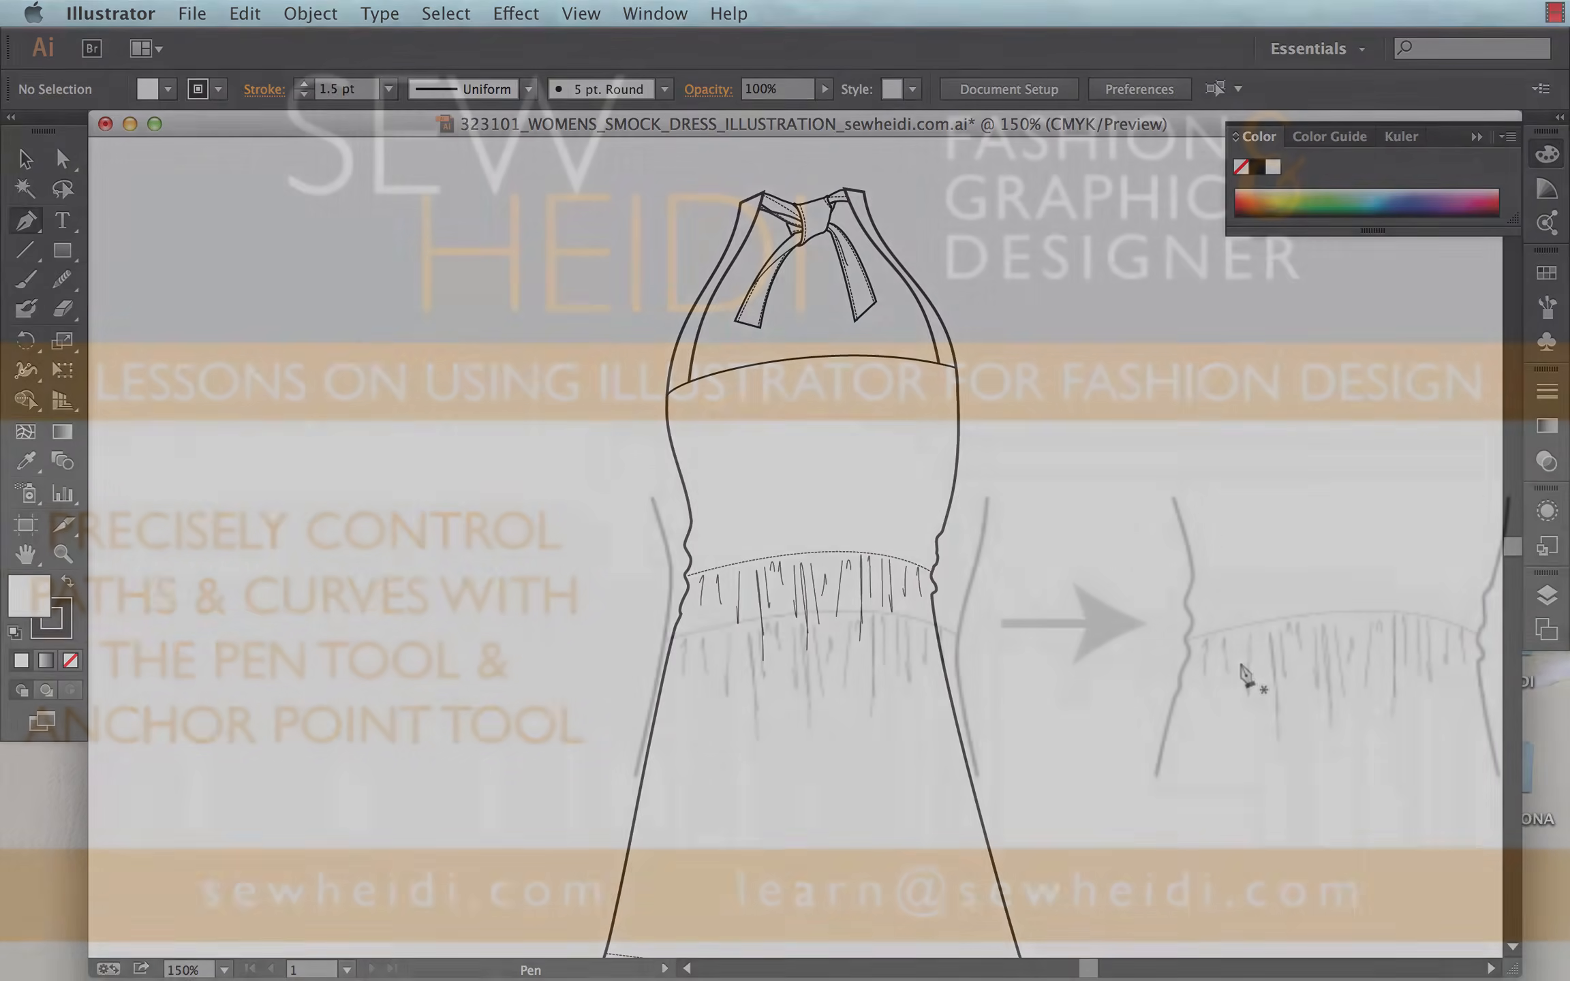